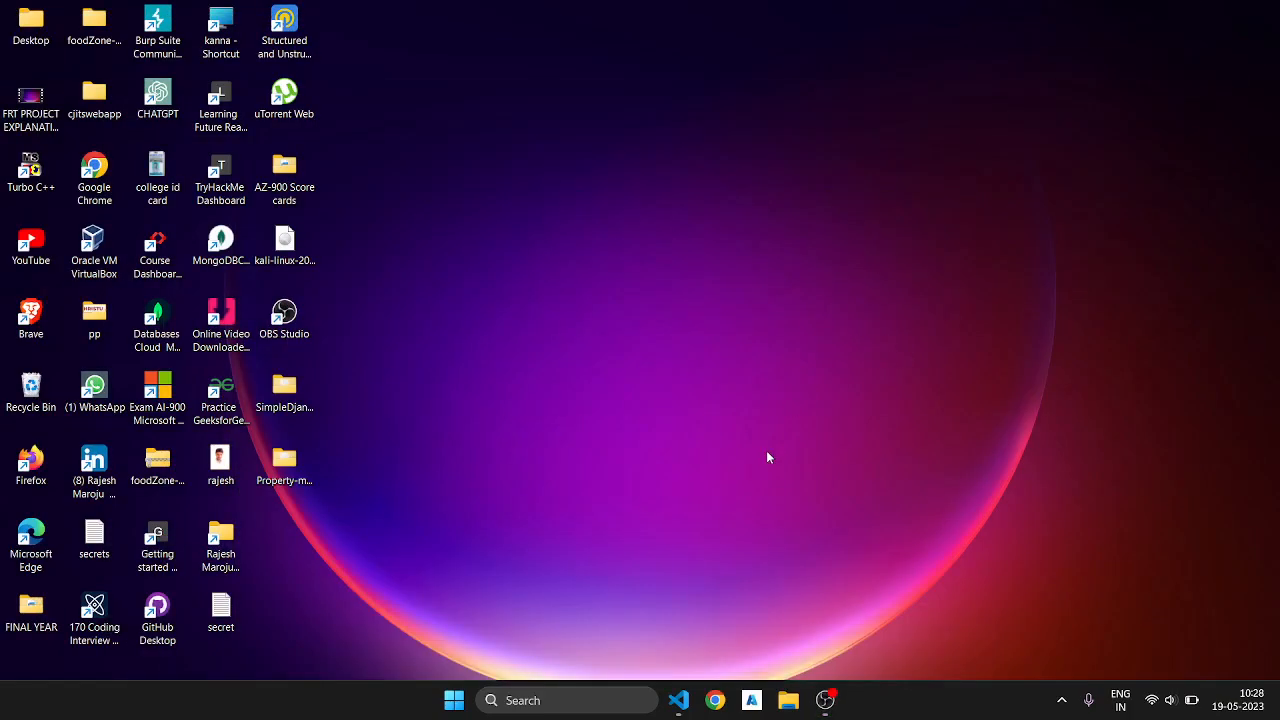
Step: Switch to Visual Studio Code, show the contents of the django-todo-develop folder and dismiss the deprecated-extensions notification
left_click(678, 700)
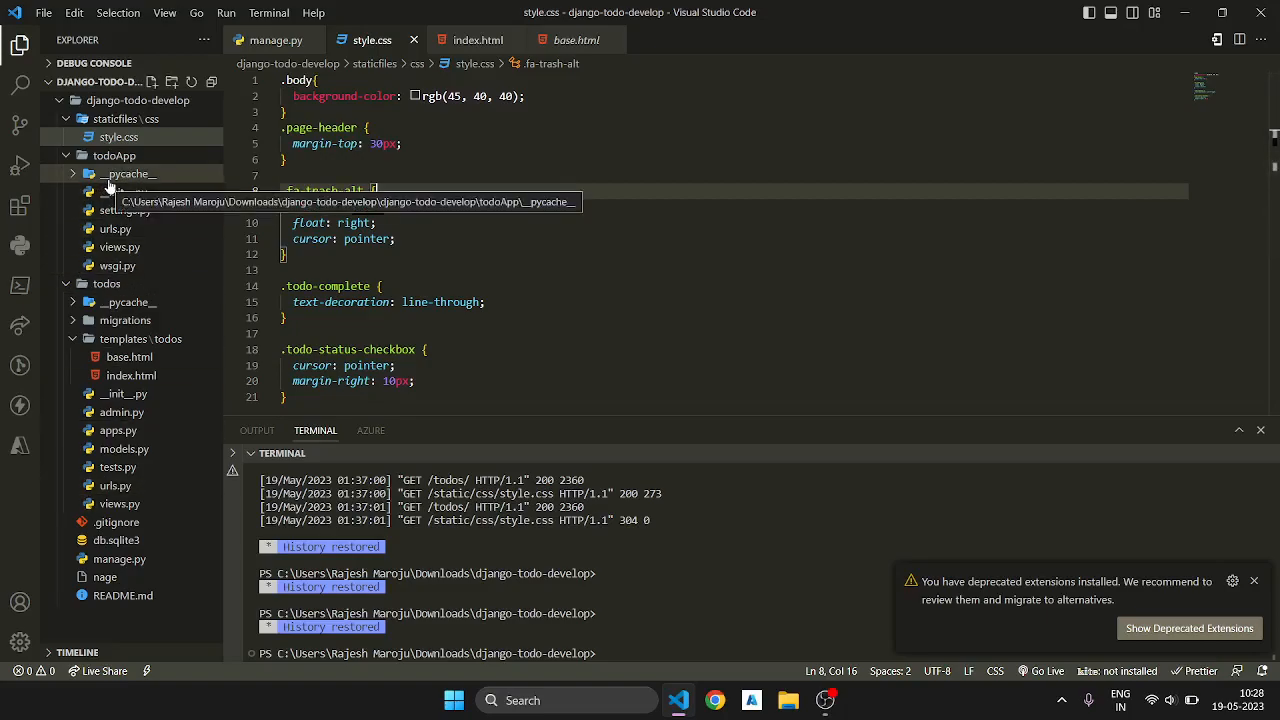
left_click(139, 104)
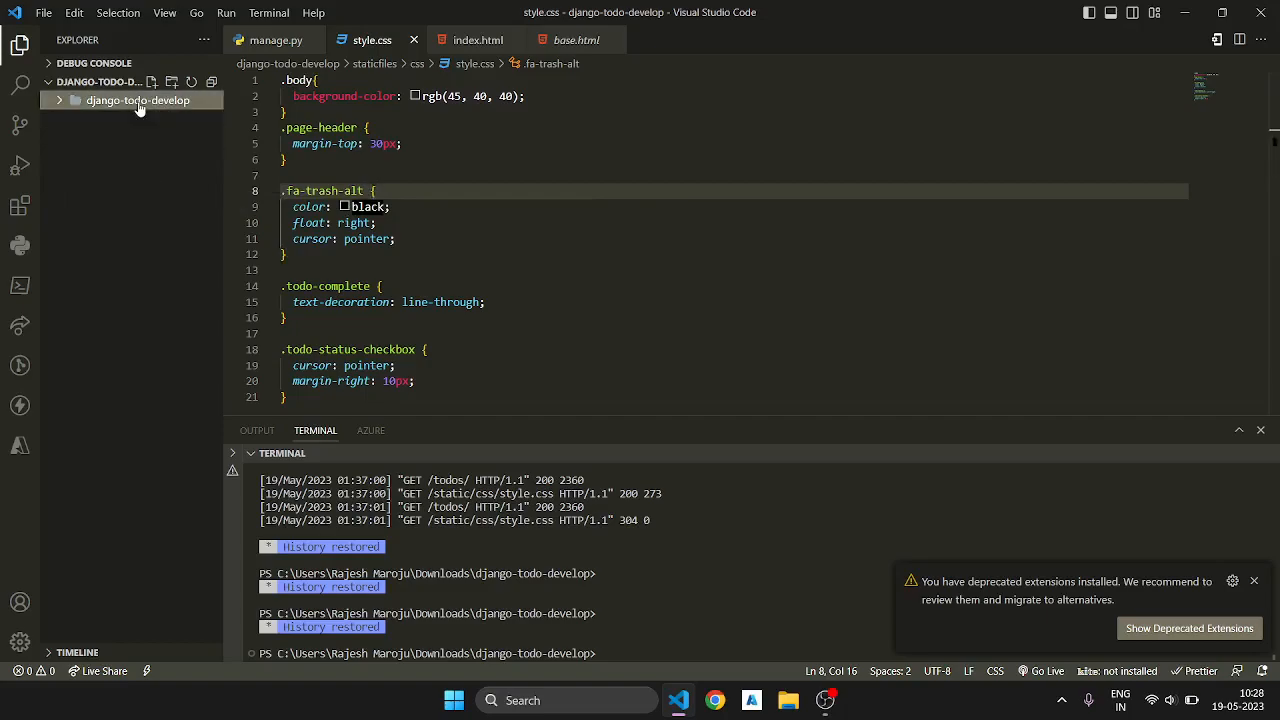
left_click(139, 104)
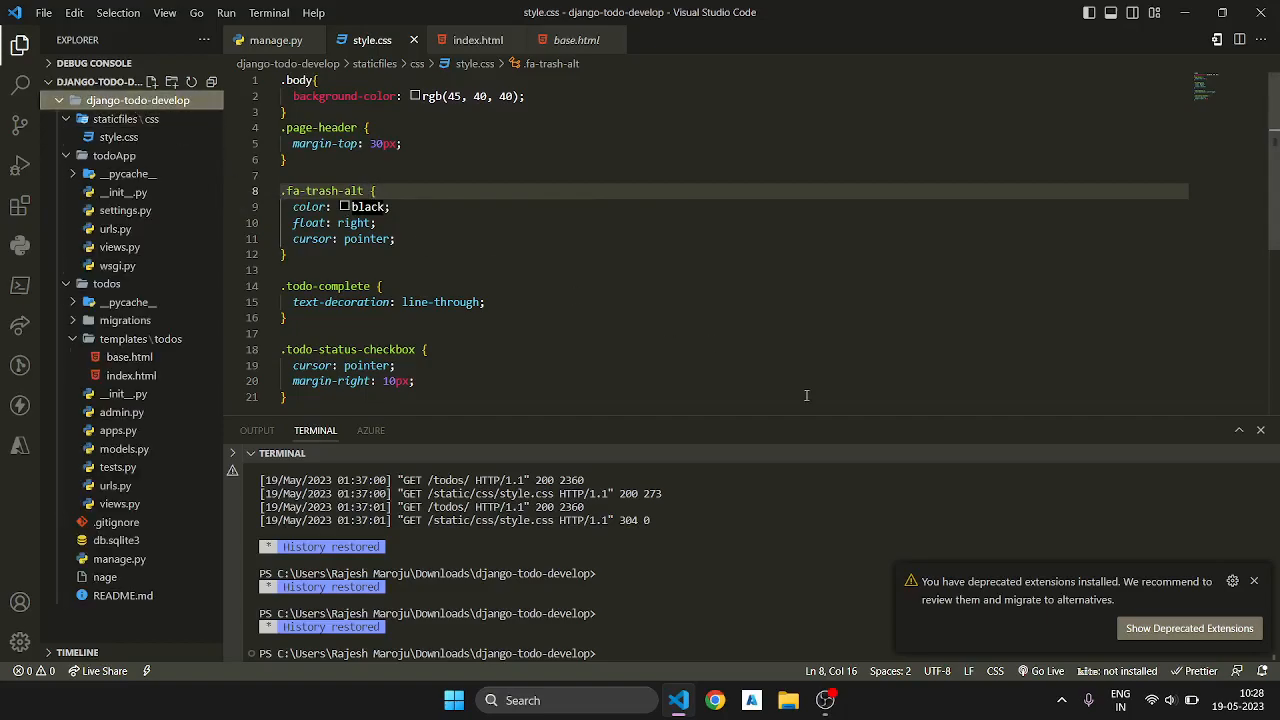
left_click(1254, 582)
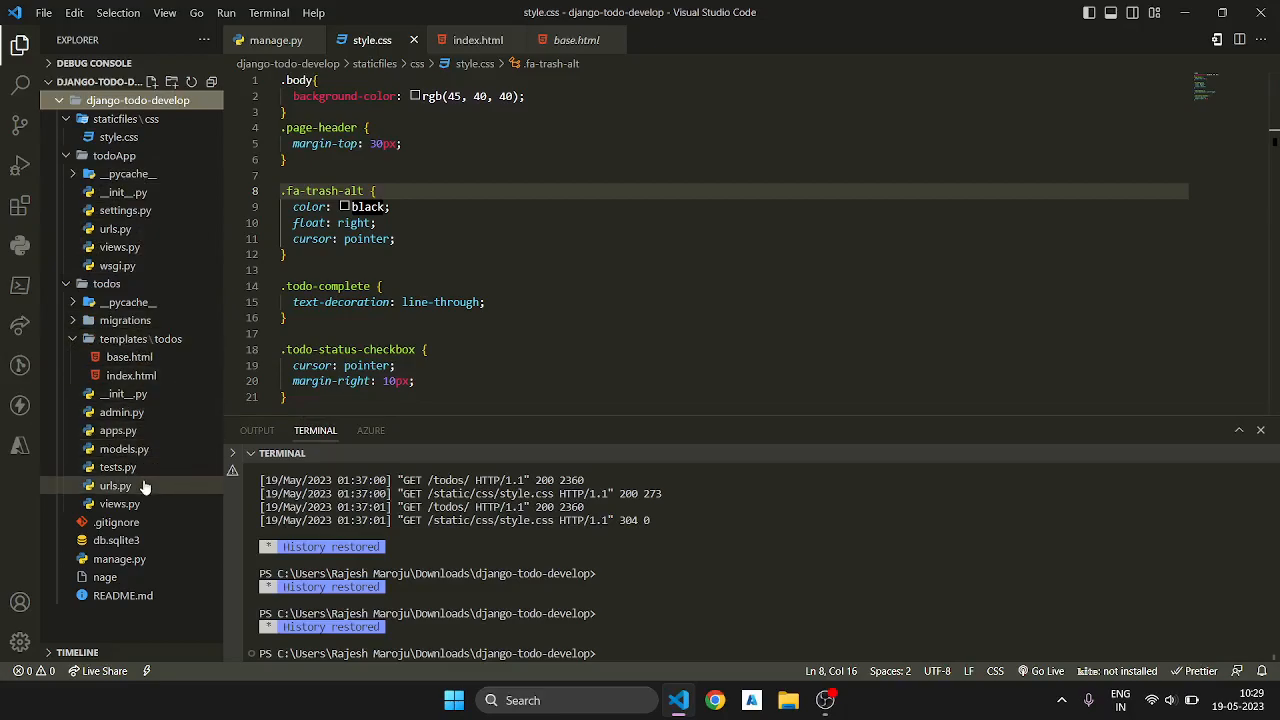
Step: Collapse the templates and staticfiles folders, followed by the whole django-todo-develop folder in the project tree
left_click(137, 340)
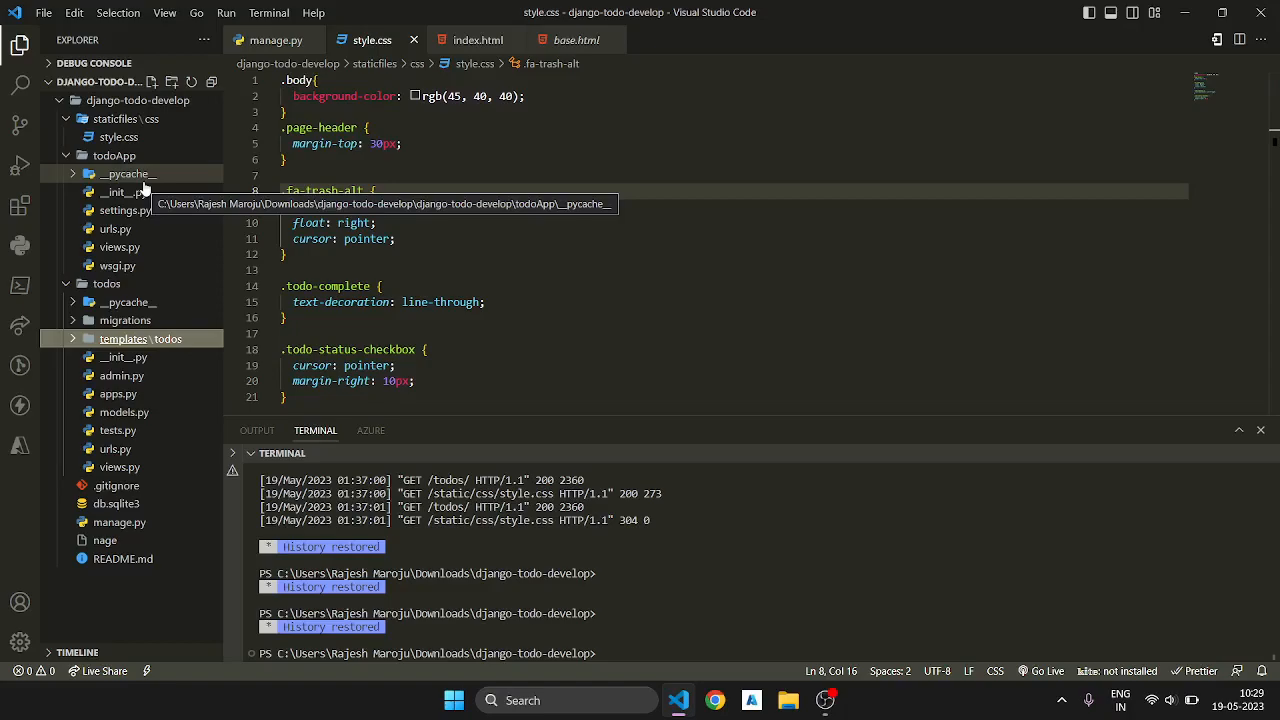
left_click(112, 122)
left_click(115, 102)
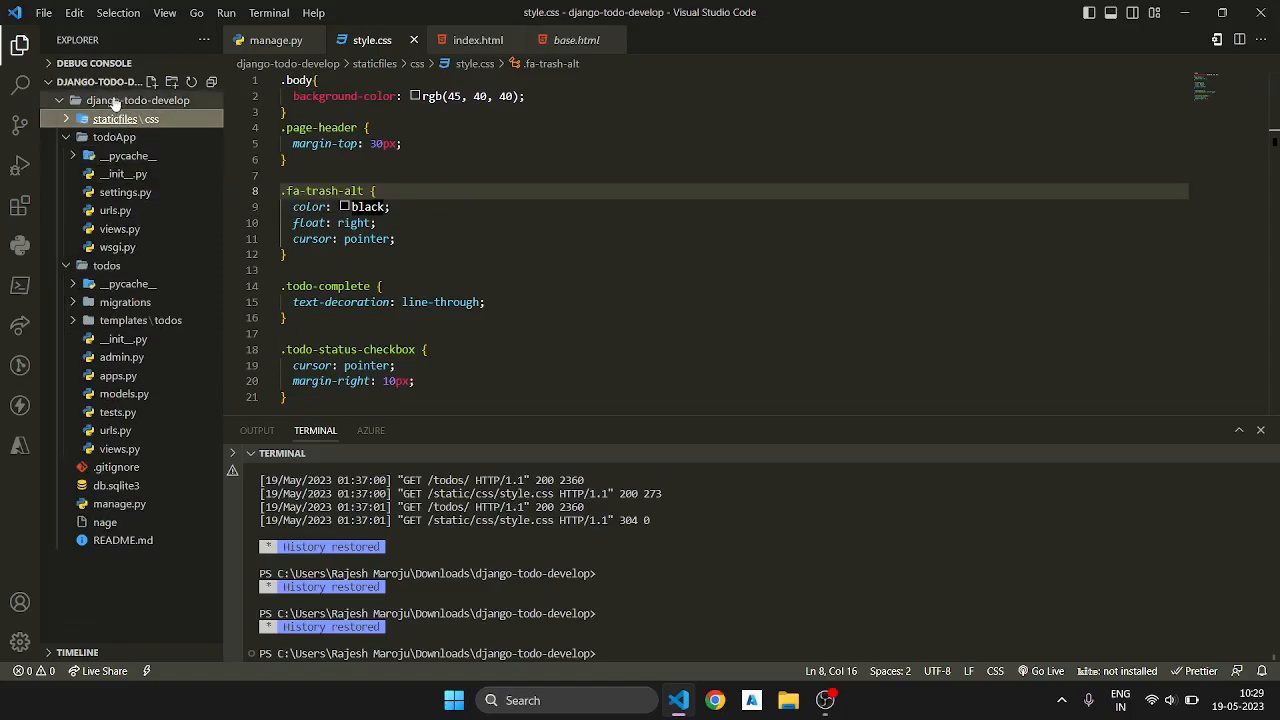
left_click(115, 104)
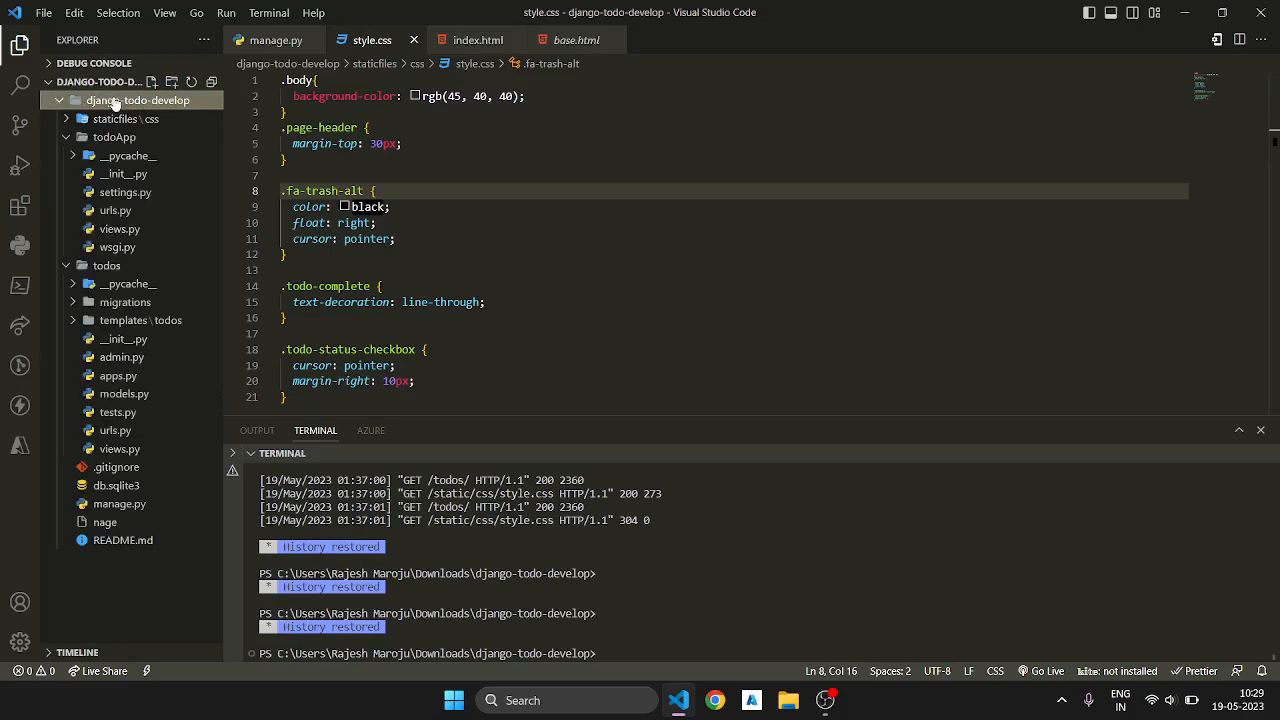
left_click(115, 104)
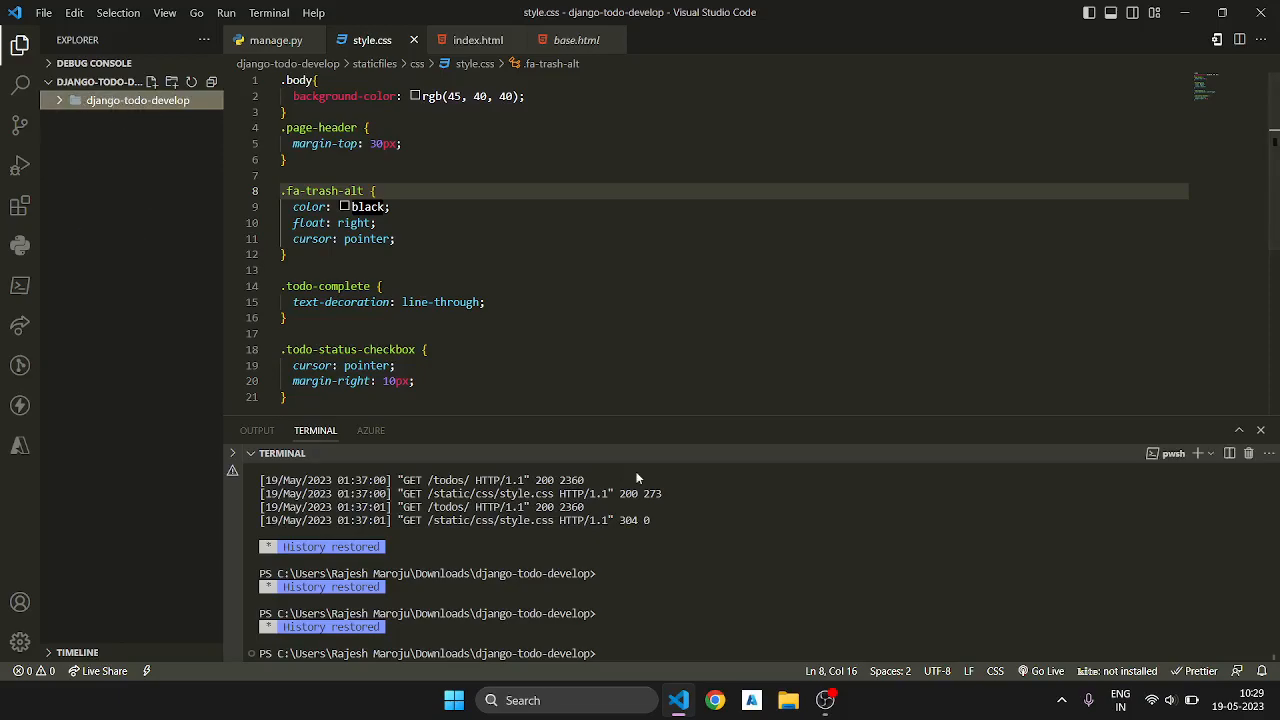
Step: Write the command django-admin createproject projectname at the terminal prompt without running it
left_click(732, 619)
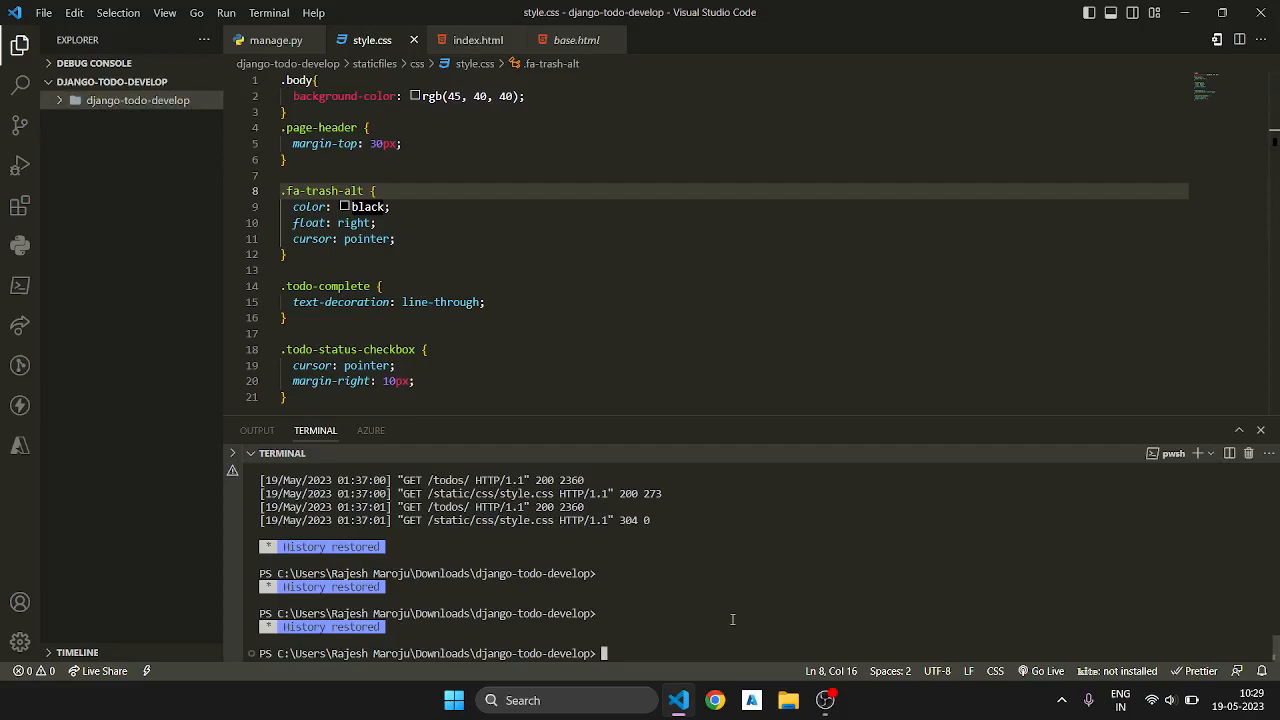
type("django-admin createproject proje")
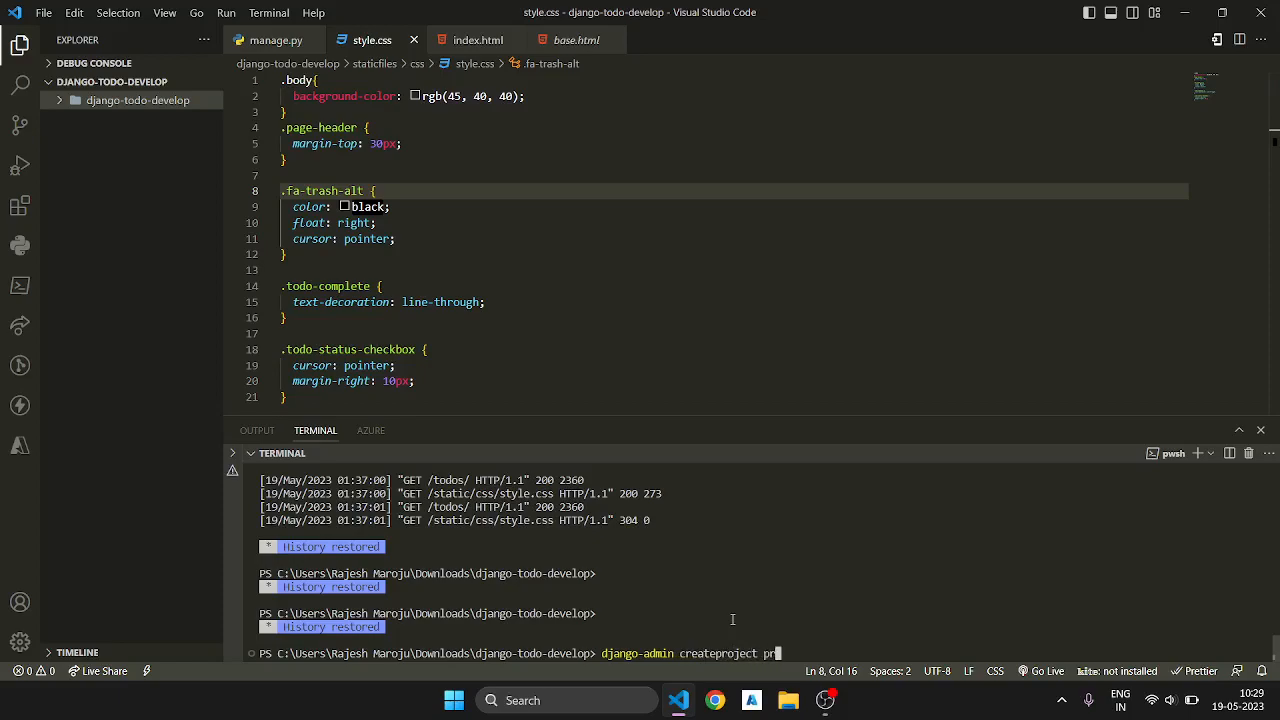
type("ct")
key("BackSpace")
type("name")
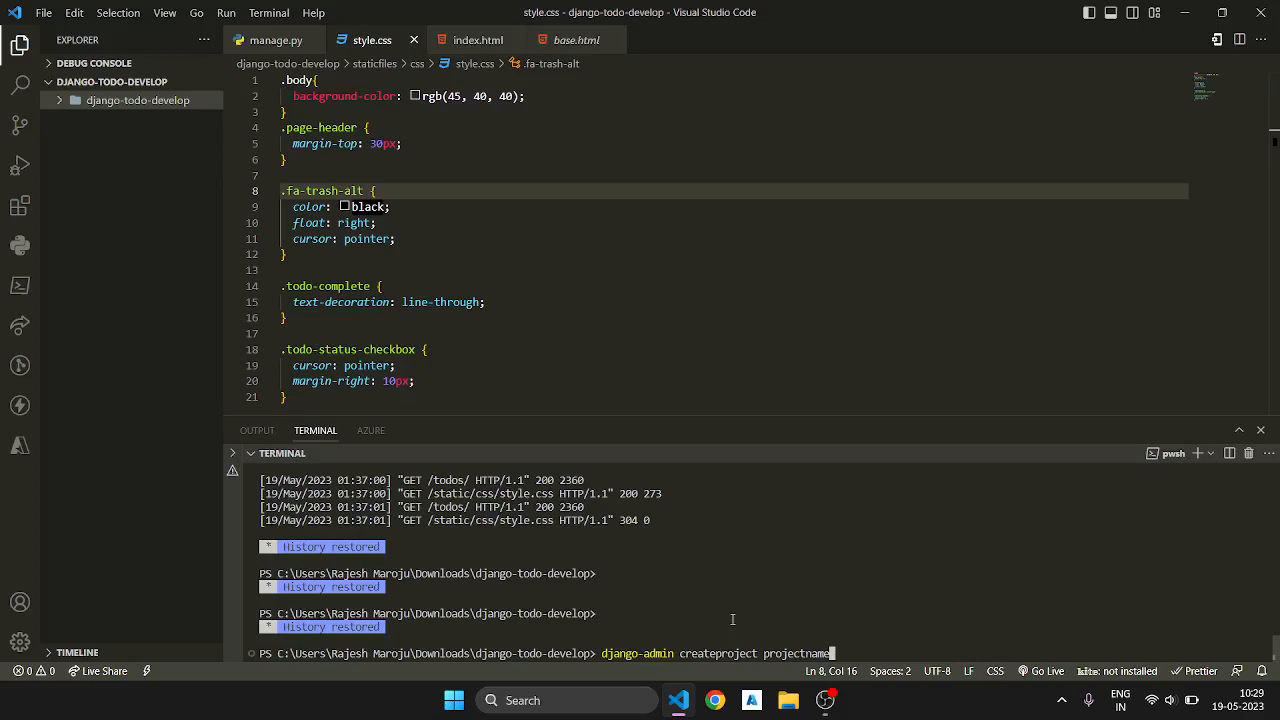
Step: Expand the django-todo-develop and staticfiles folders, and clear the unexecuted createproject command from the terminal
left_click(167, 102)
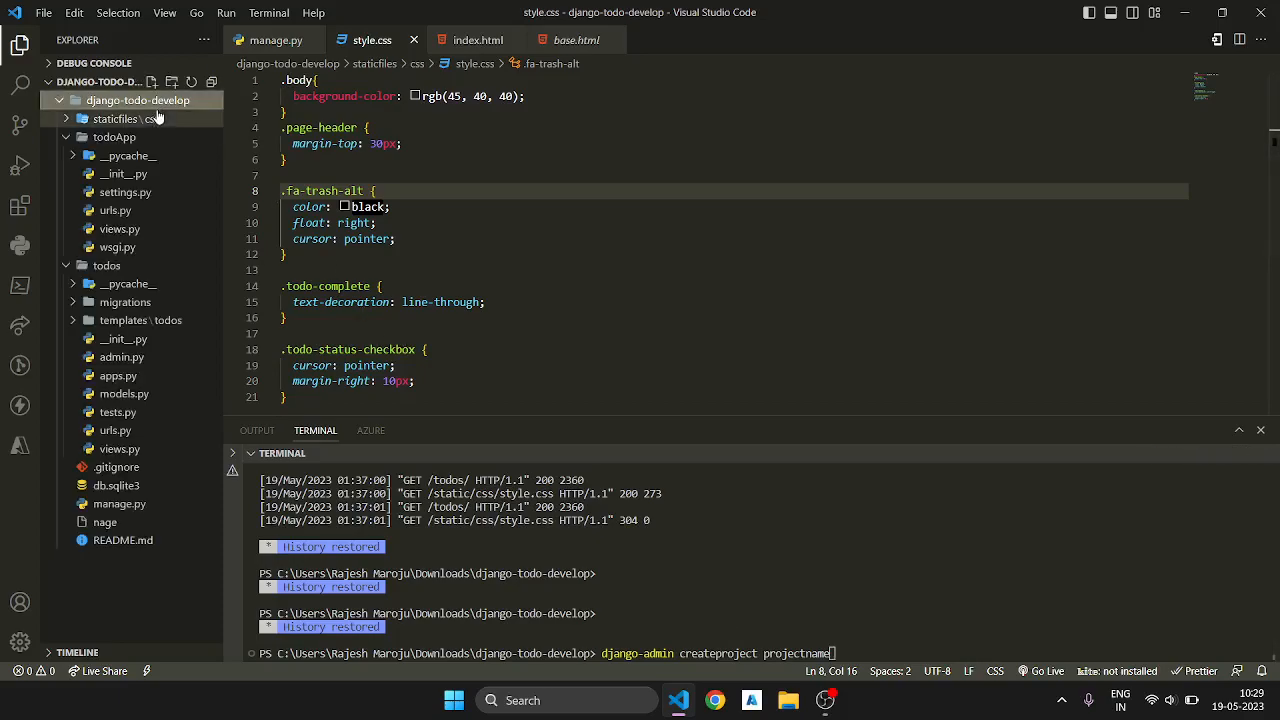
left_click(127, 121)
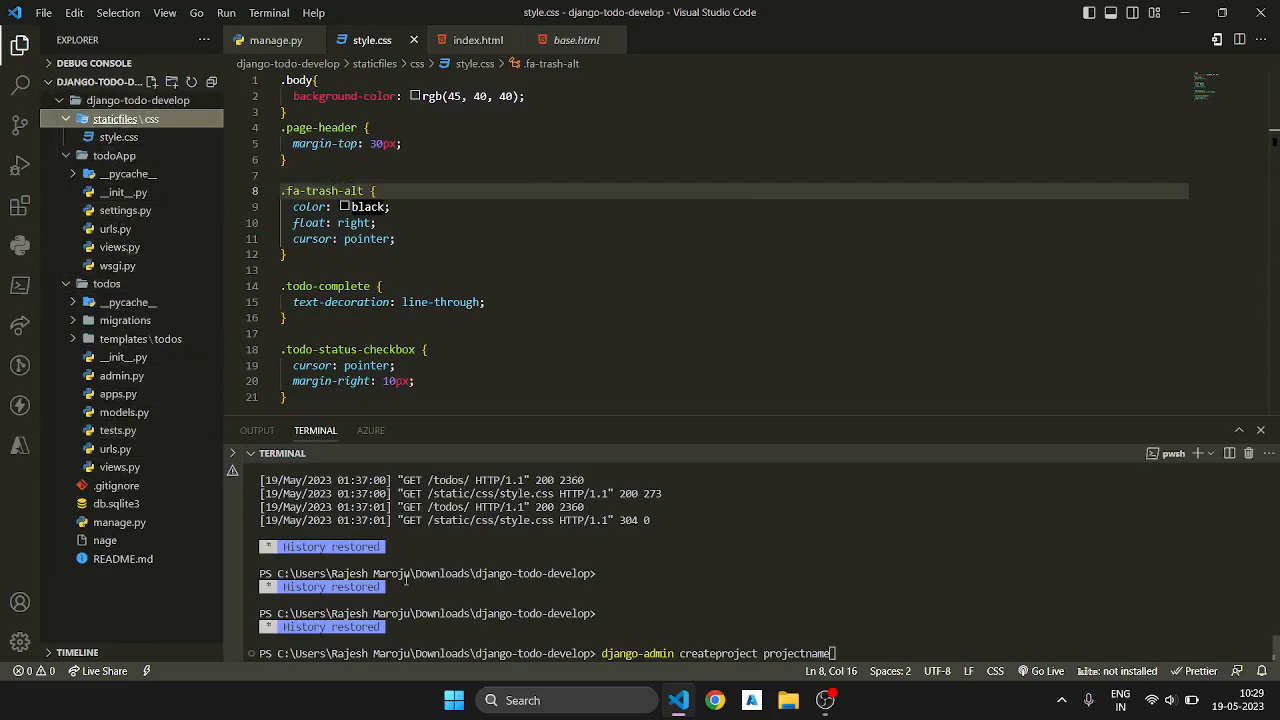
left_click(716, 566)
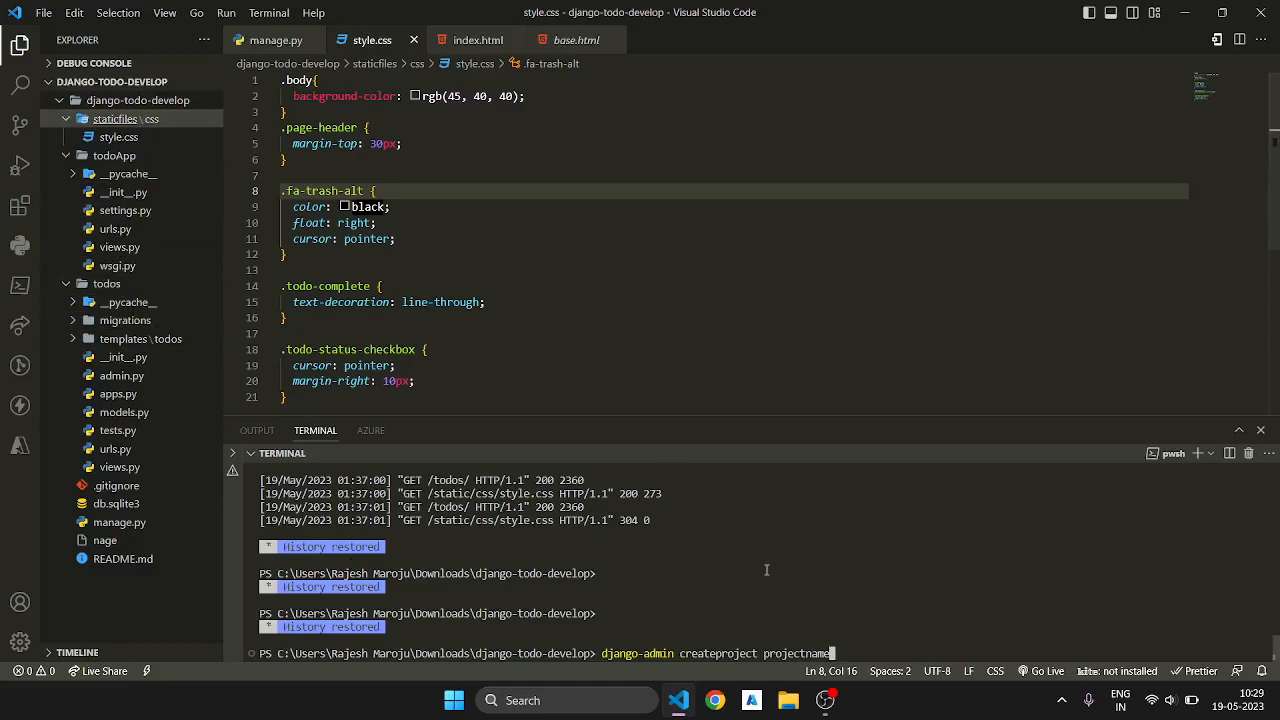
key("BackSpace")
key("BackSpace")
key("BackSpace")
key("BackSpace")
key("BackSpace")
key("BackSpace")
key("BackSpace")
key("BackSpace")
key("BackSpace")
key("BackSpace")
key("BackSpace")
key("BackSpace")
key("BackSpace")
key("BackSpace")
key("BackSpace")
key("BackSpace")
key("BackSpace")
key("BackSpace")
key("BackSpace")
key("BackSpace")
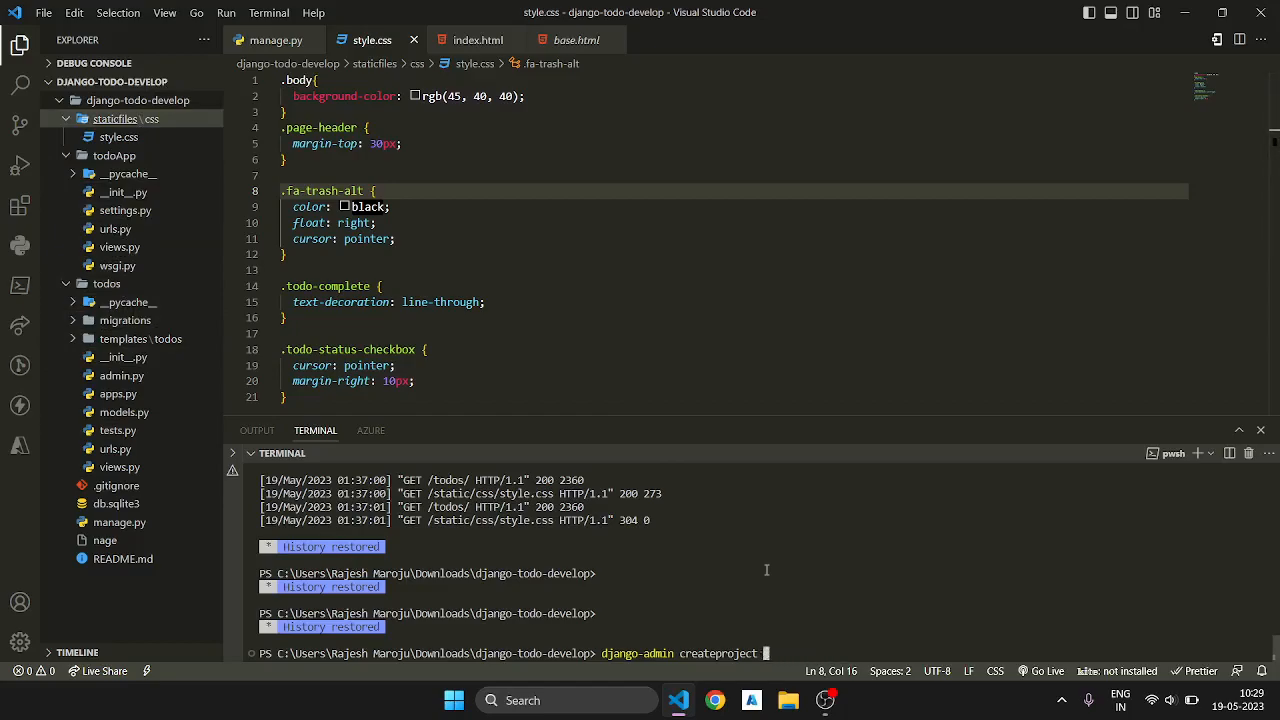
key("BackSpace")
key("BackSpace")
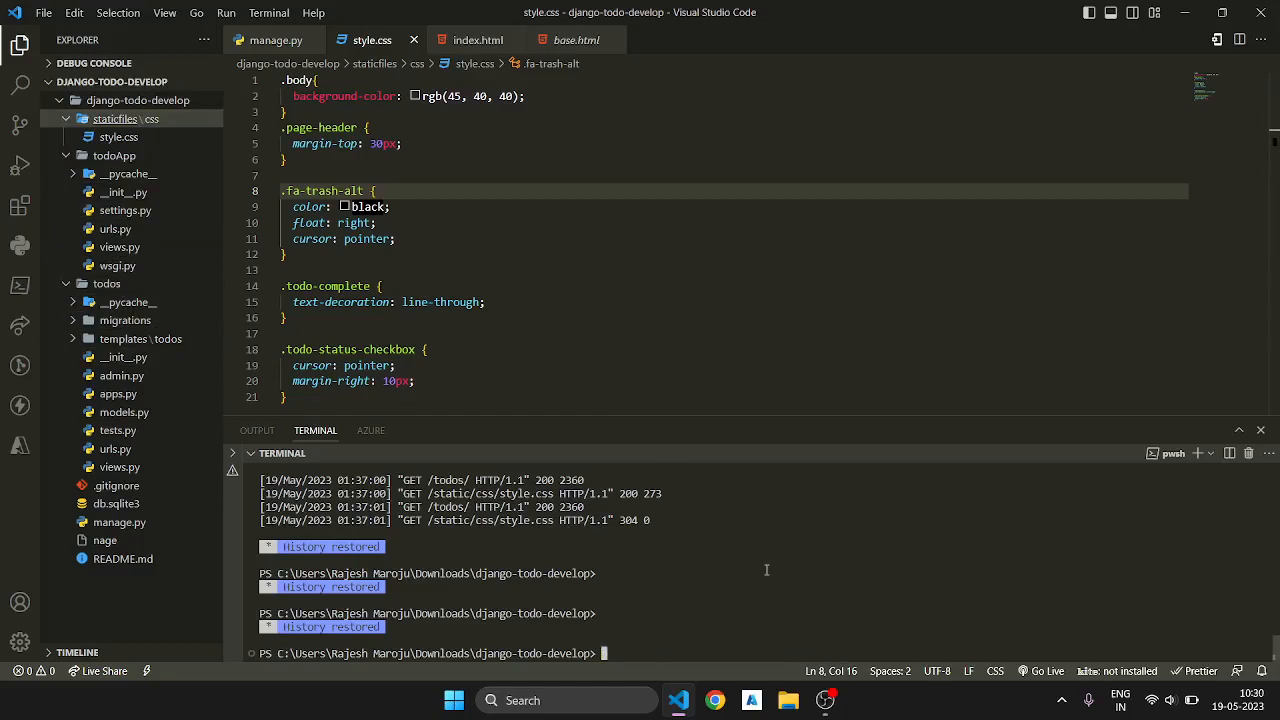
Step: Write the command python manage.py startapp appname at the terminal prompt and clear it without running it
type("dj")
key("BackSpace")
key("BackSpace")
type("python manage.py sta")
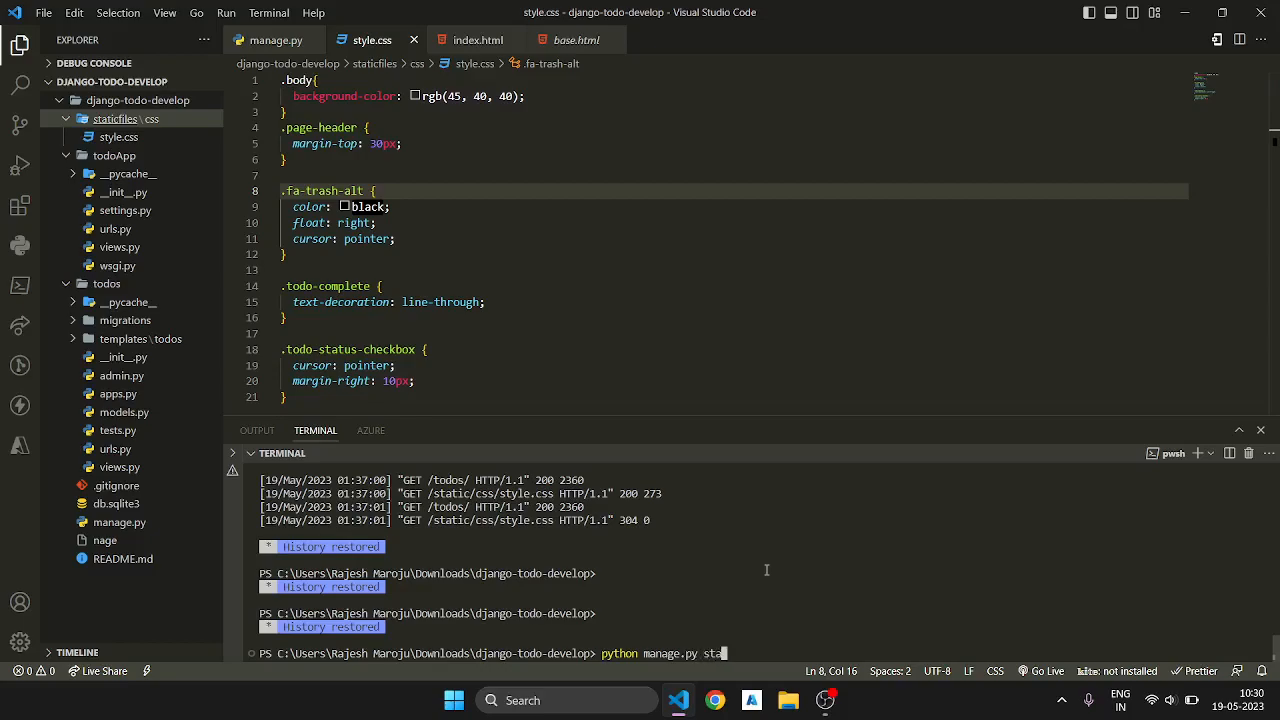
type("rtapp appname")
key("BackSpace")
key("BackSpace")
key("BackSpace")
key("BackSpace")
key("BackSpace")
key("BackSpace")
key("BackSpace")
key("BackSpace")
key("BackSpace")
key("BackSpace")
key("BackSpace")
key("BackSpace")
key("BackSpace")
key("BackSpace")
key("BackSpace")
key("BackSpace")
key("BackSpace")
key("BackSpace")
key("BackSpace")
key("BackSpace")
key("BackSpace")
key("BackSpace")
key("BackSpace")
key("BackSpace")
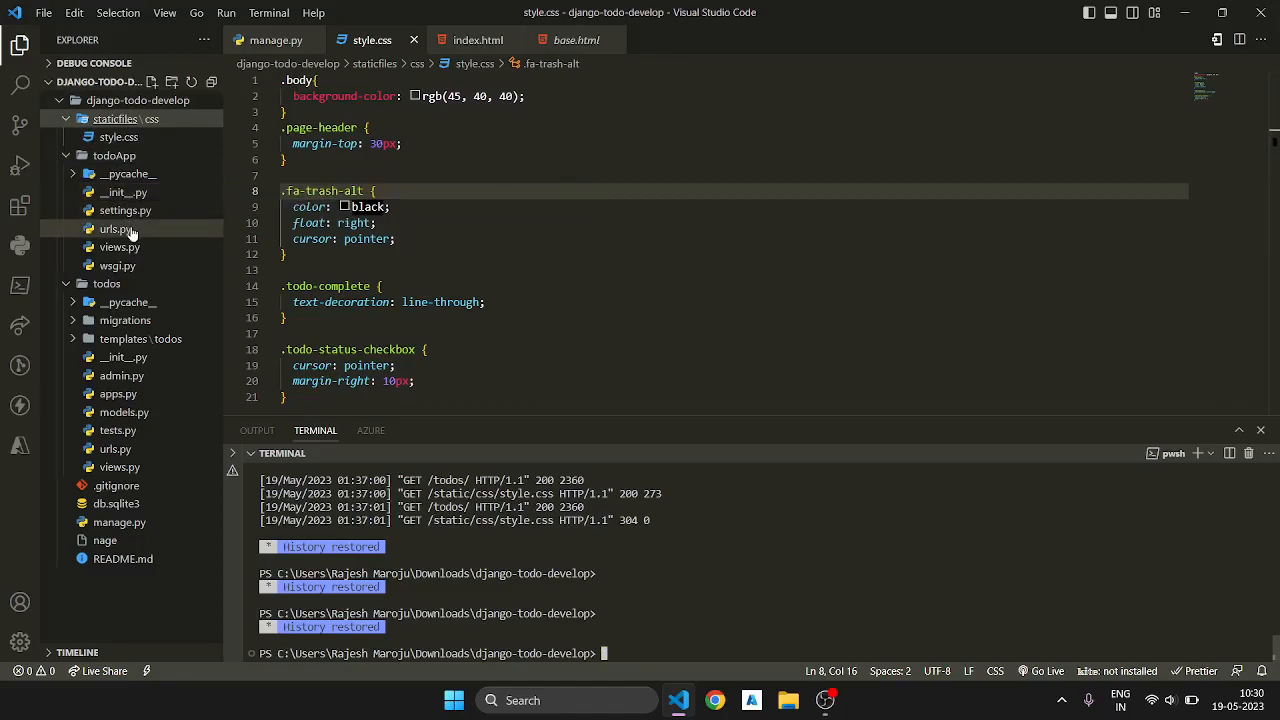
Step: Collapse the todoApp folder and open models.py from the todos app to examine the Todo model's fields
left_click(105, 157)
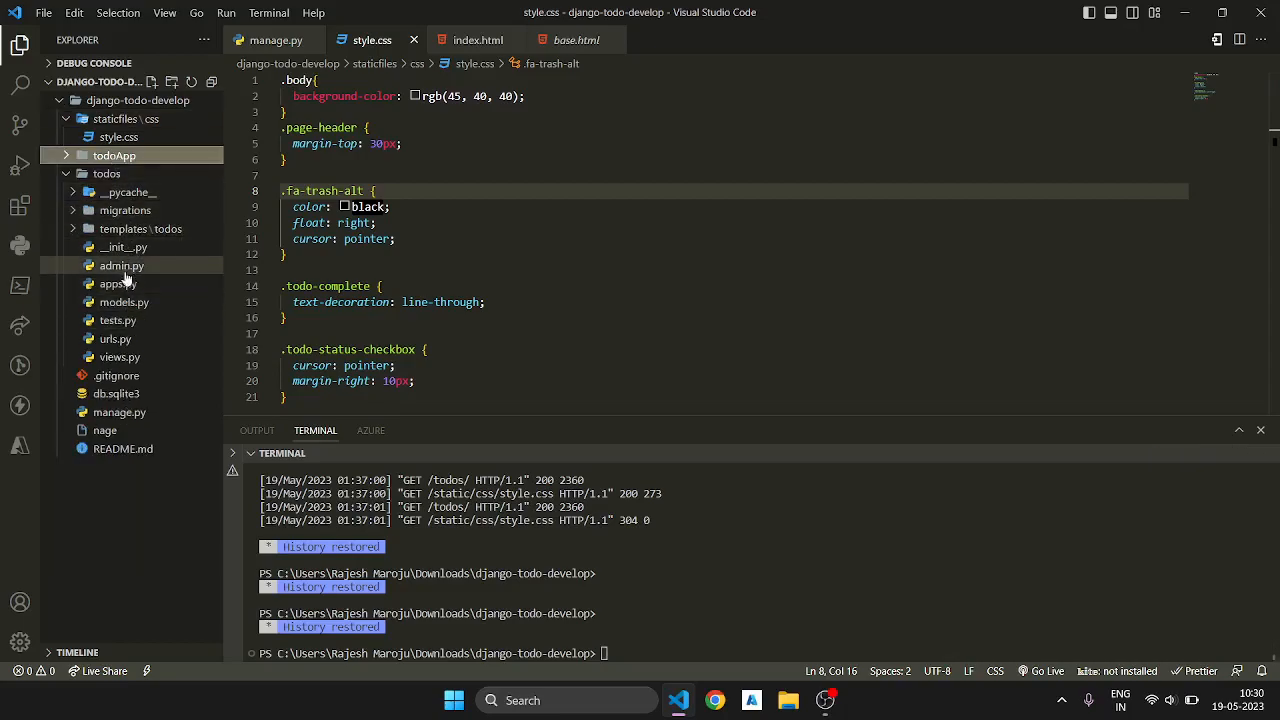
left_click(110, 228)
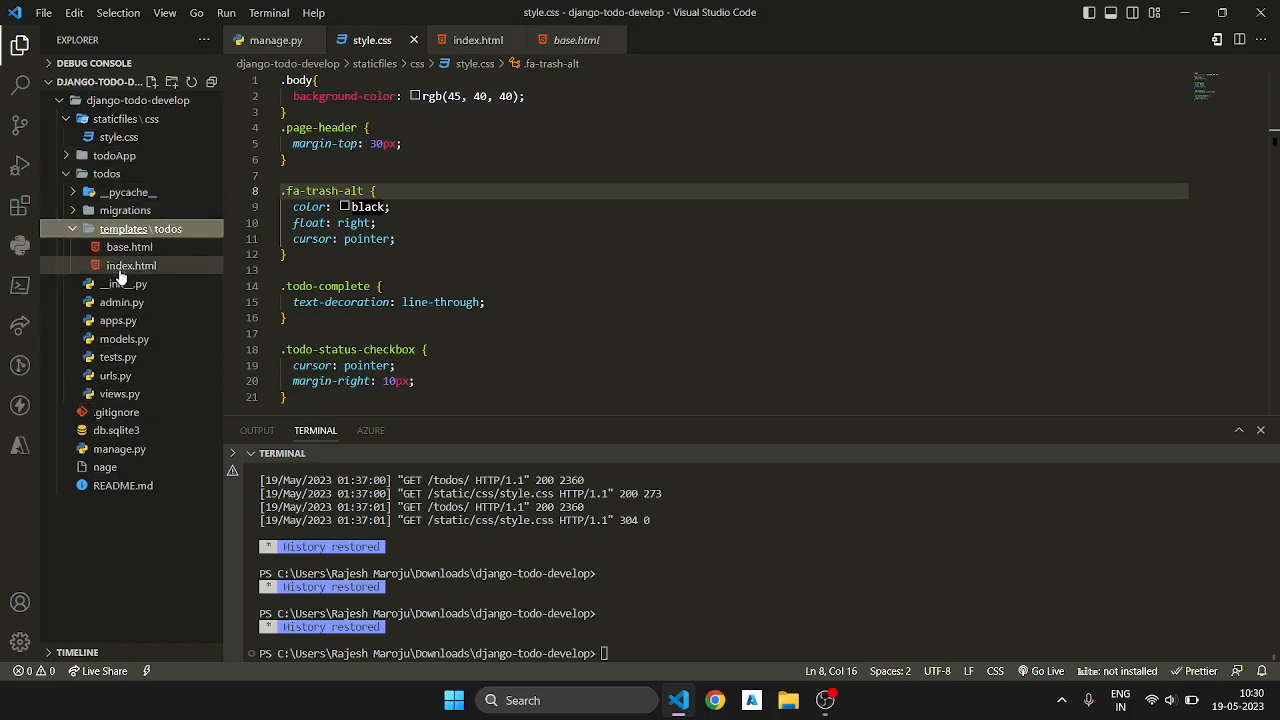
left_click(105, 174)
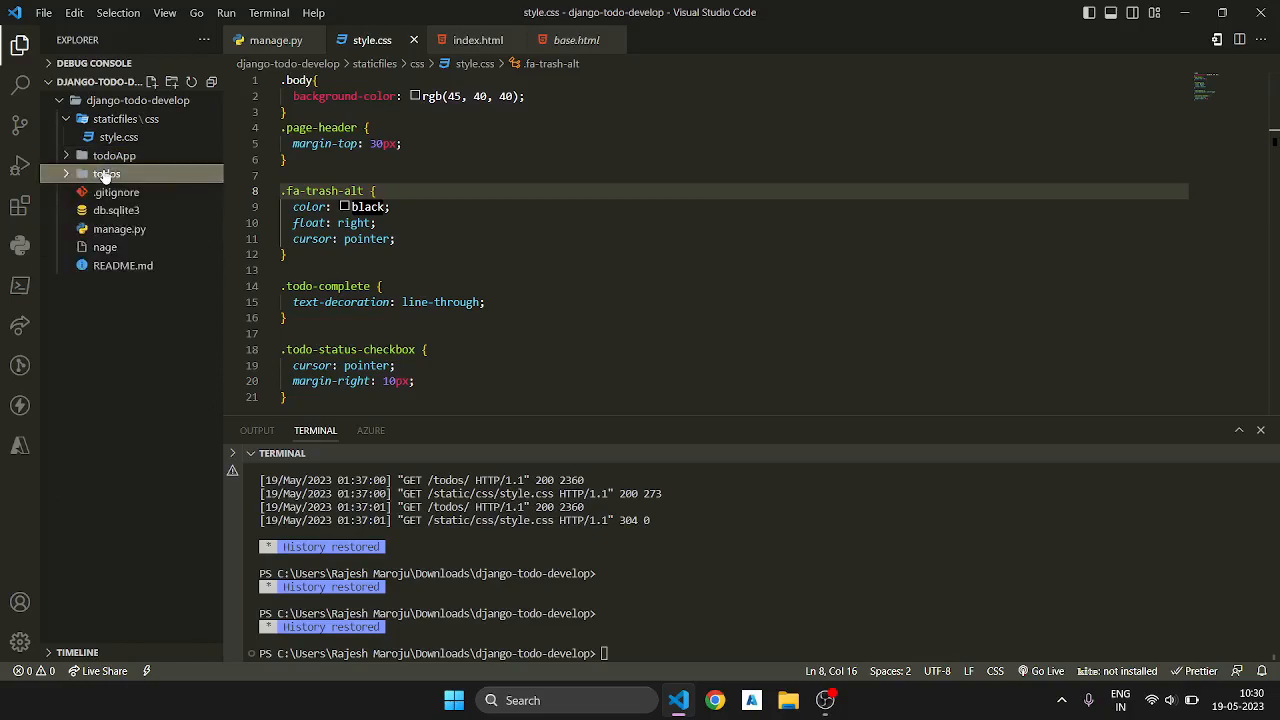
left_click(671, 551)
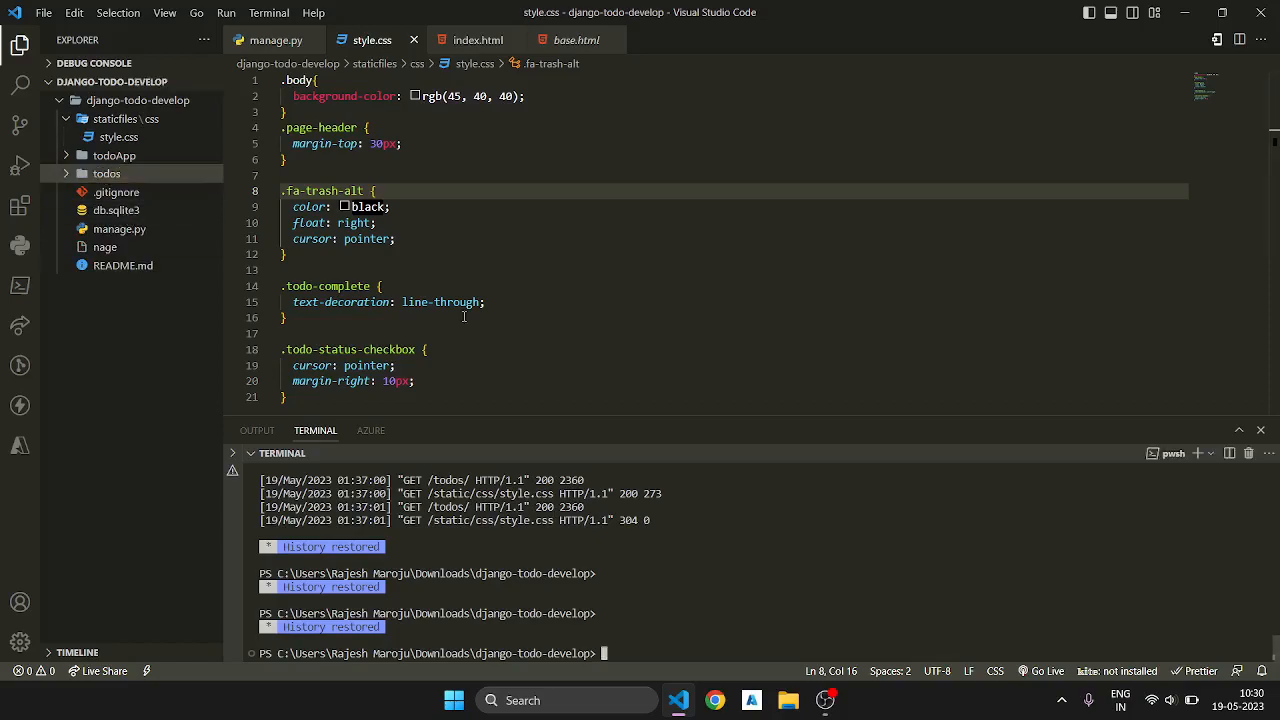
left_click(107, 174)
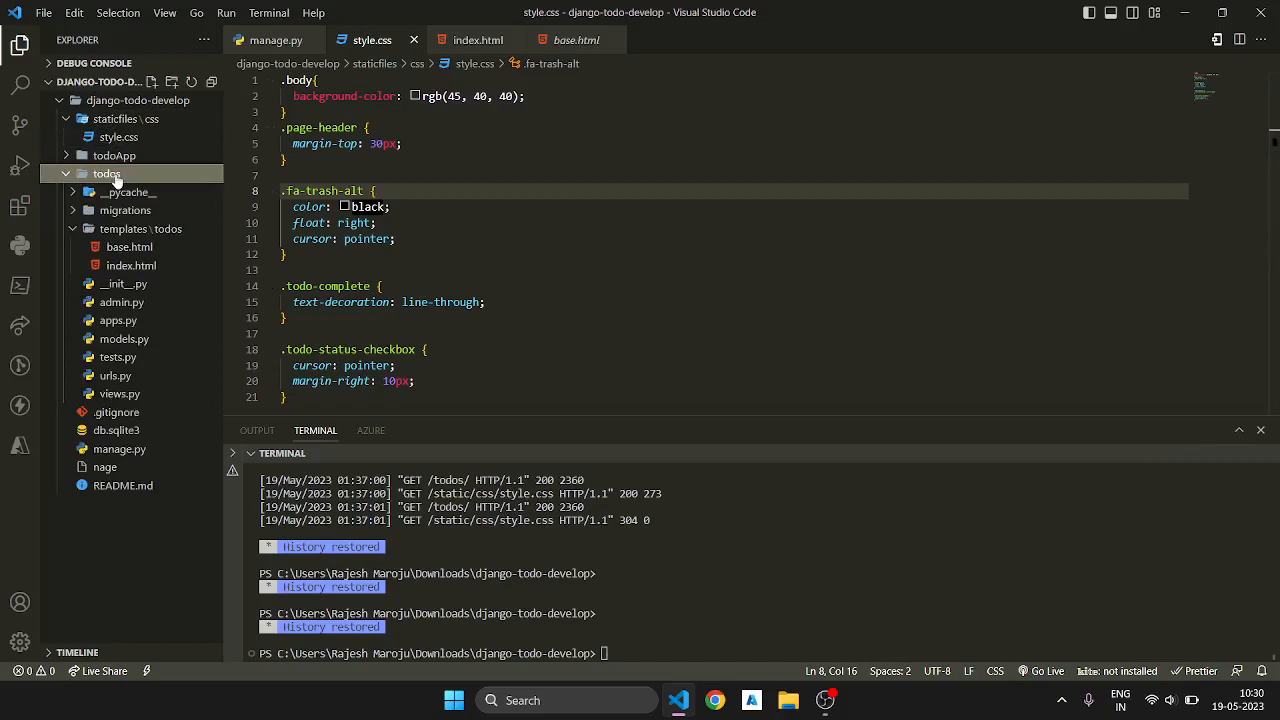
left_click(125, 340)
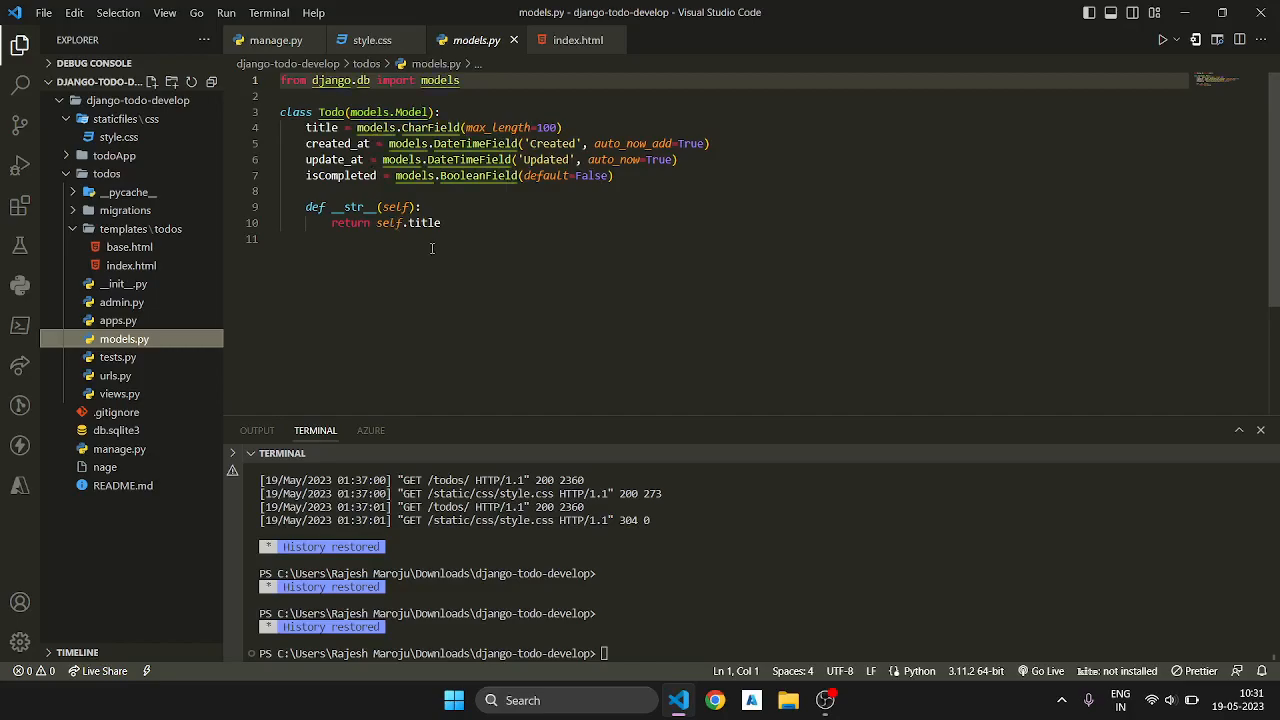
Step: Open db.sqlite3 in the SQLite viewer and display the todos_todo table
left_click(116, 431)
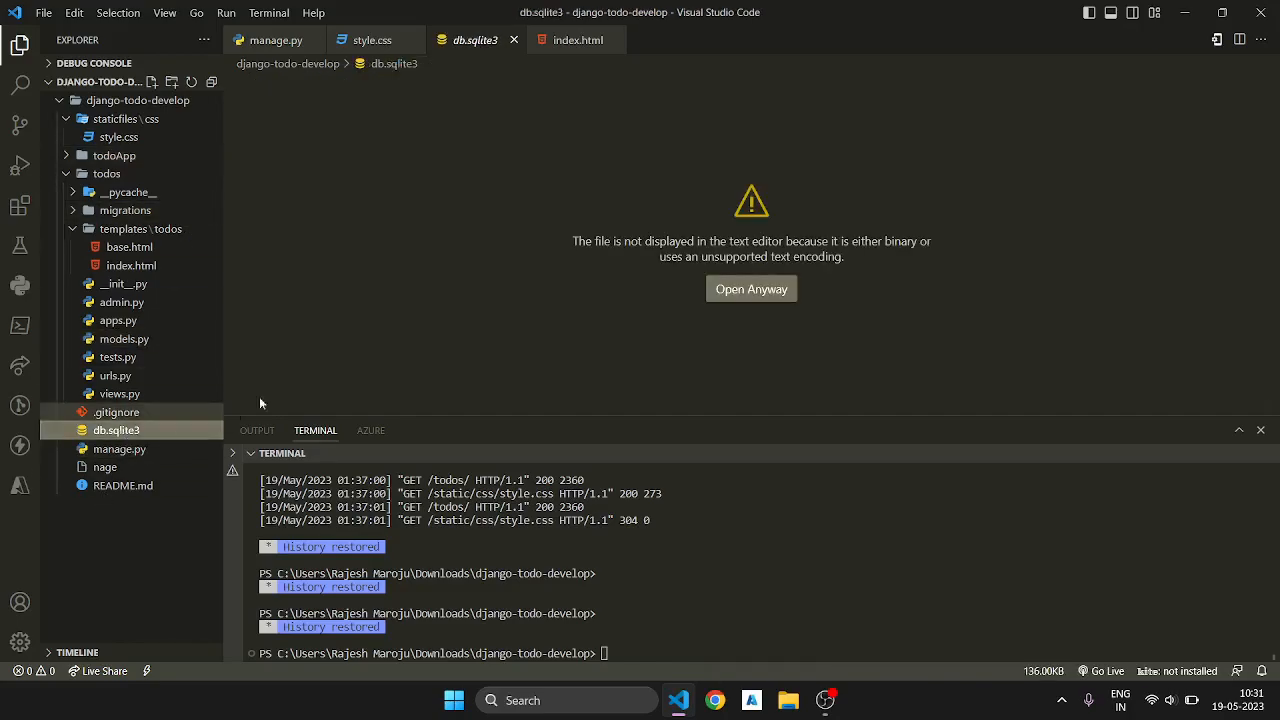
left_click(781, 303)
left_click(417, 119)
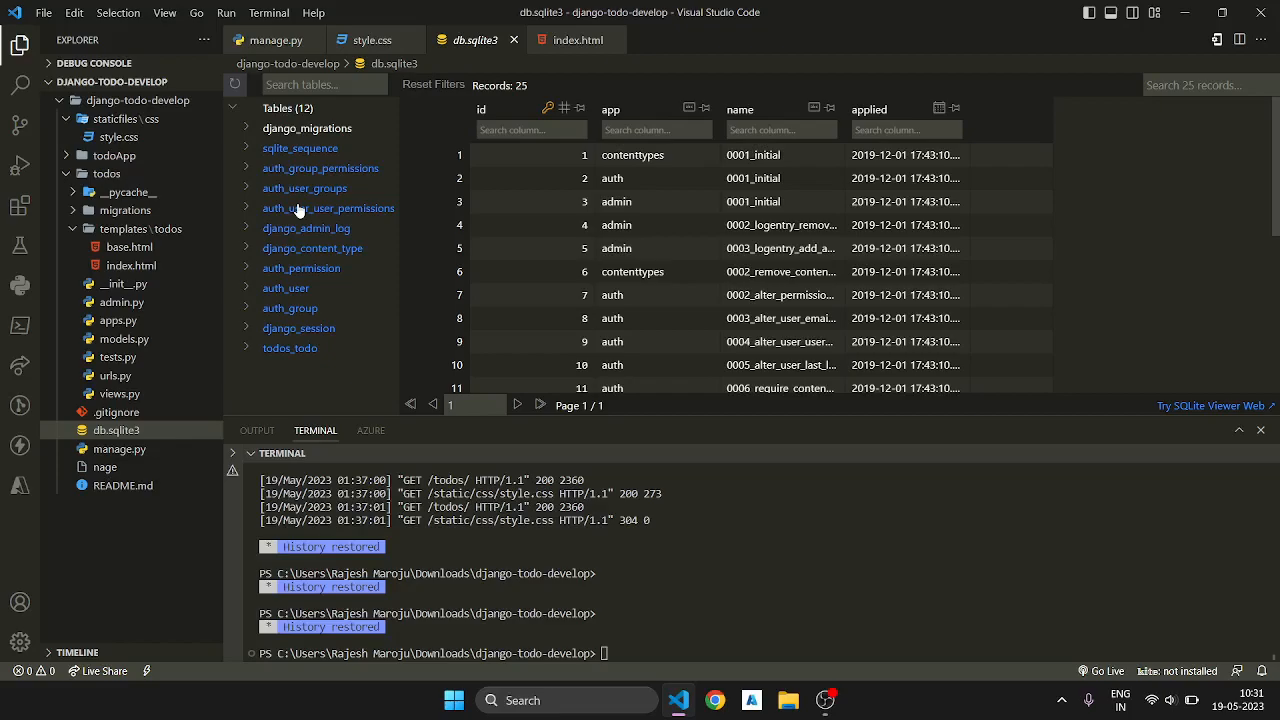
left_click(292, 350)
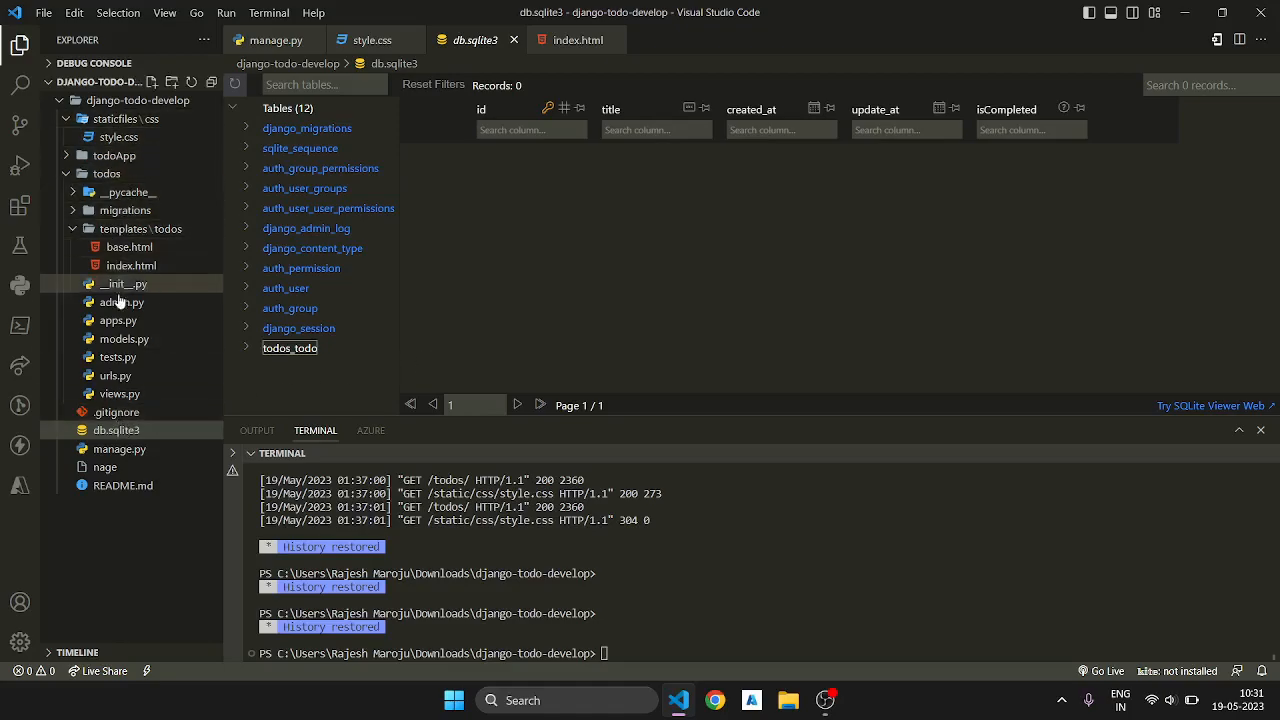
Step: Revisit models.py and read through the index, add, delete and update views in the todos app's views.py
left_click(124, 339)
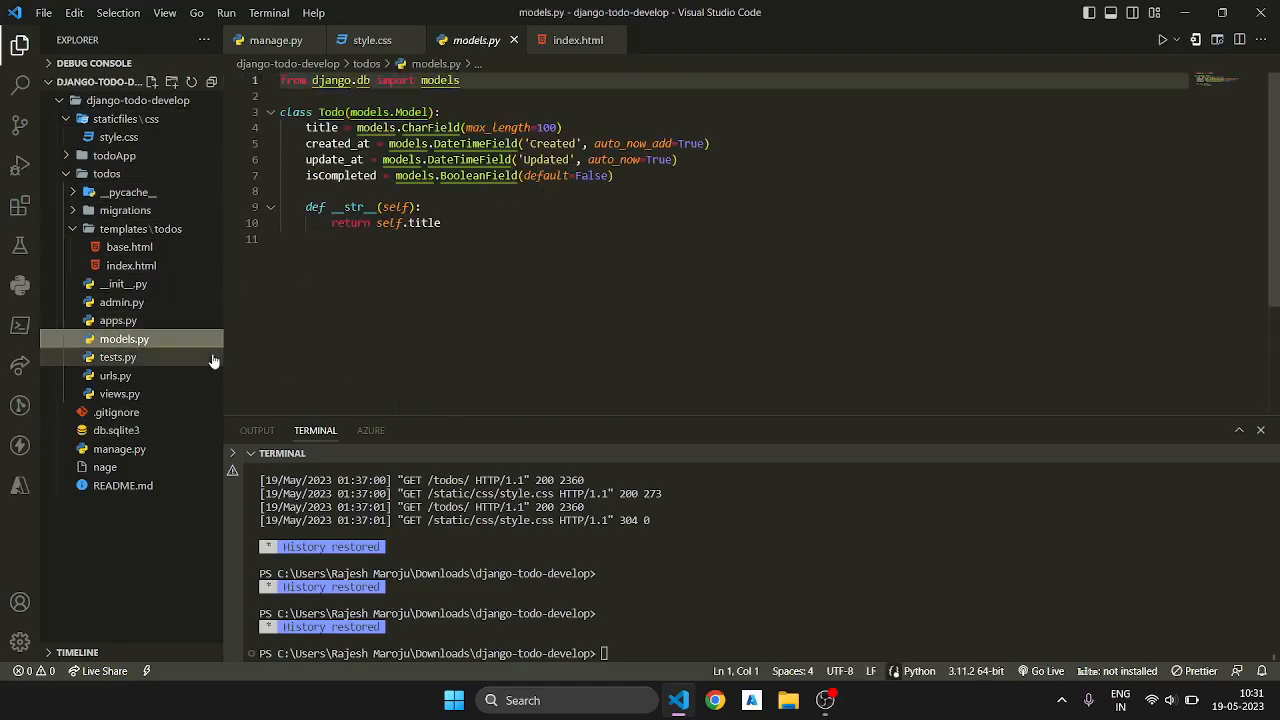
left_click(120, 393)
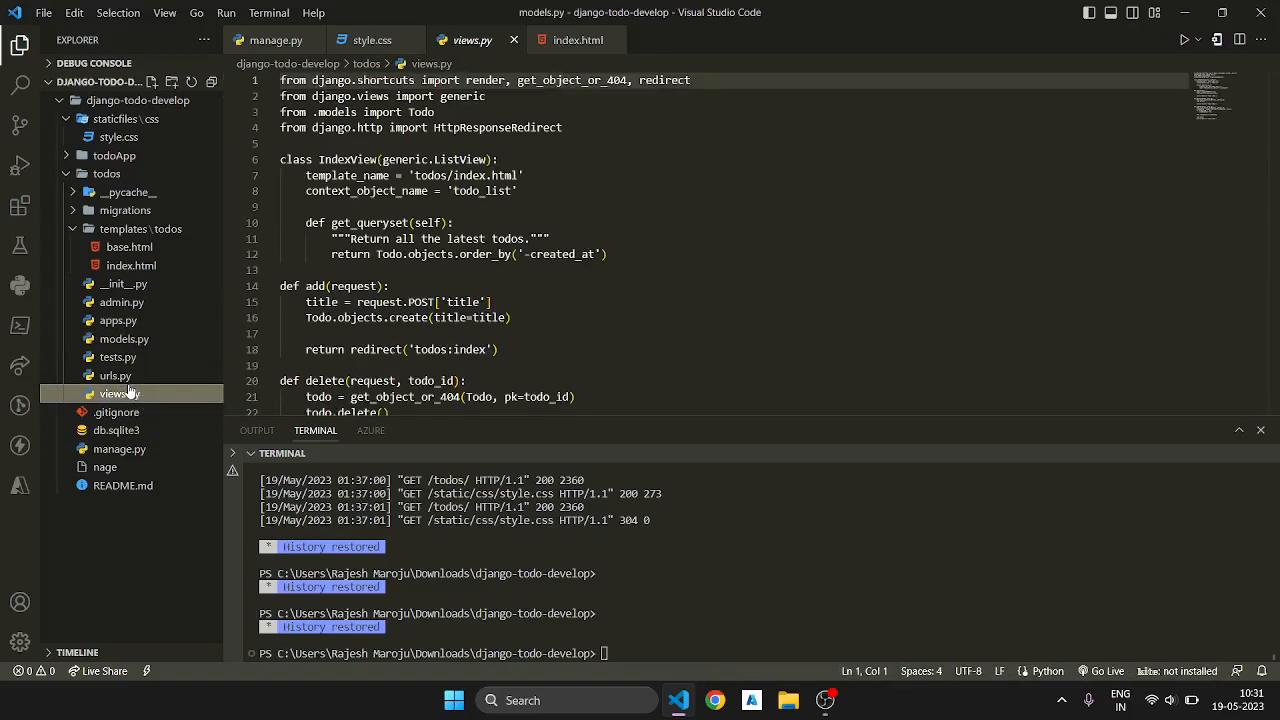
scroll(493, 229, "down", 3)
scroll(493, 229, "down", 3)
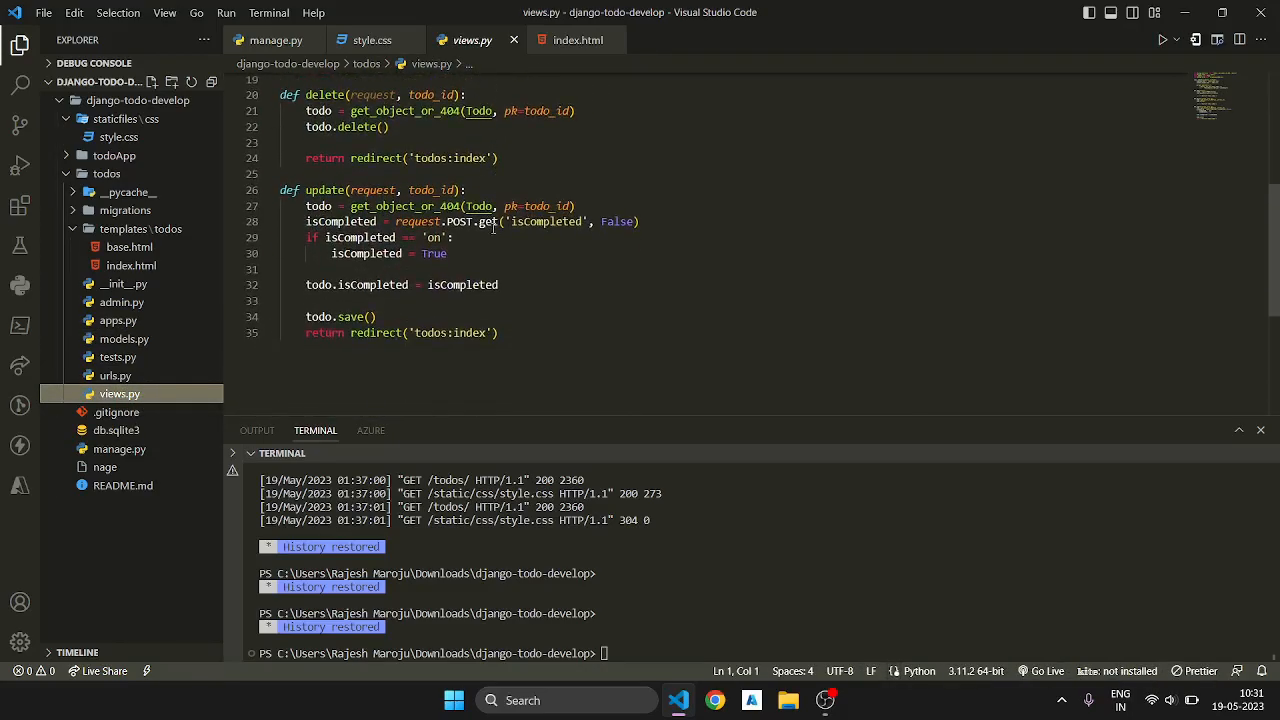
scroll(493, 229, "up", 3)
scroll(493, 229, "up", 3)
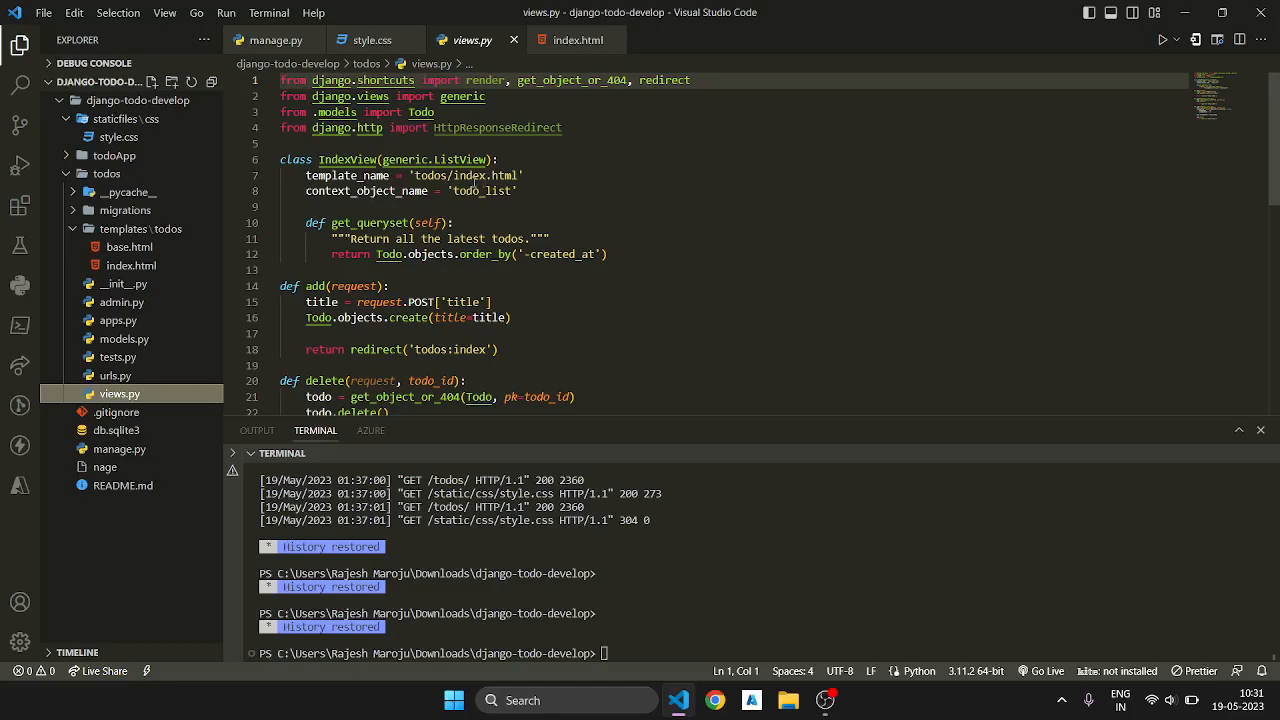
Step: Open the base.html and index.html templates of the todos app and examine the index.html markup from its beginning
left_click(180, 250)
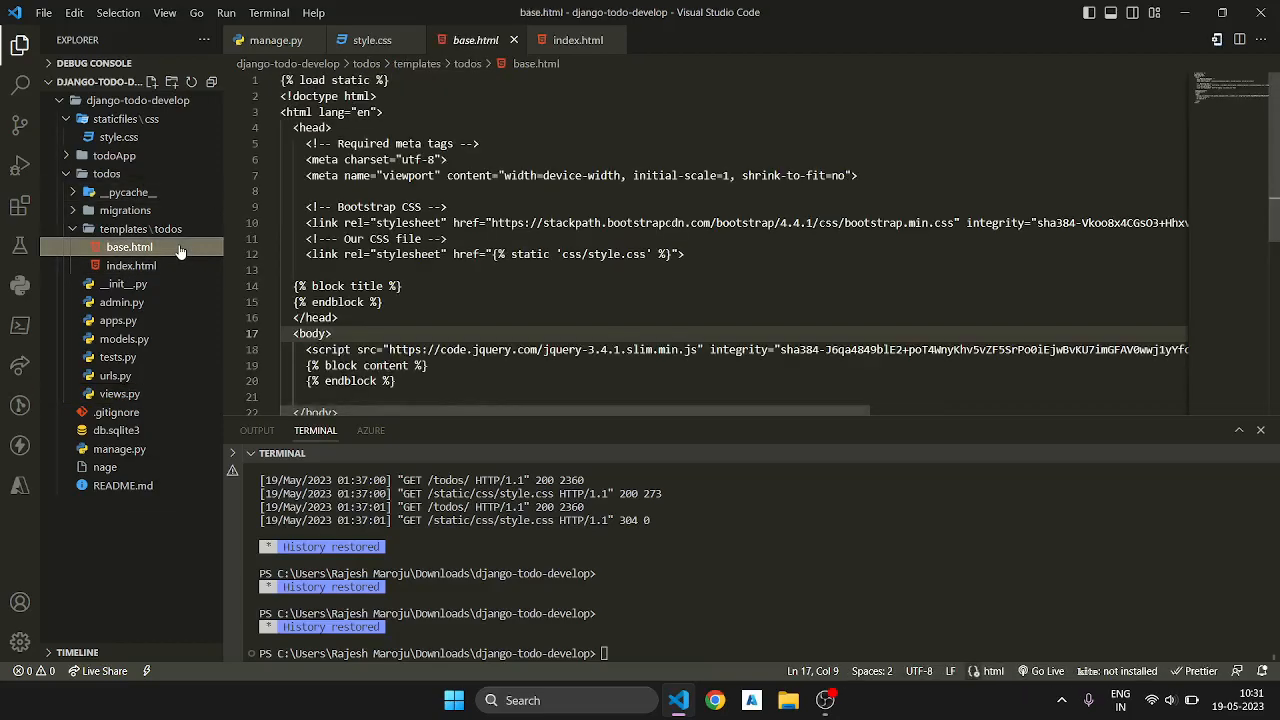
double_click(166, 269)
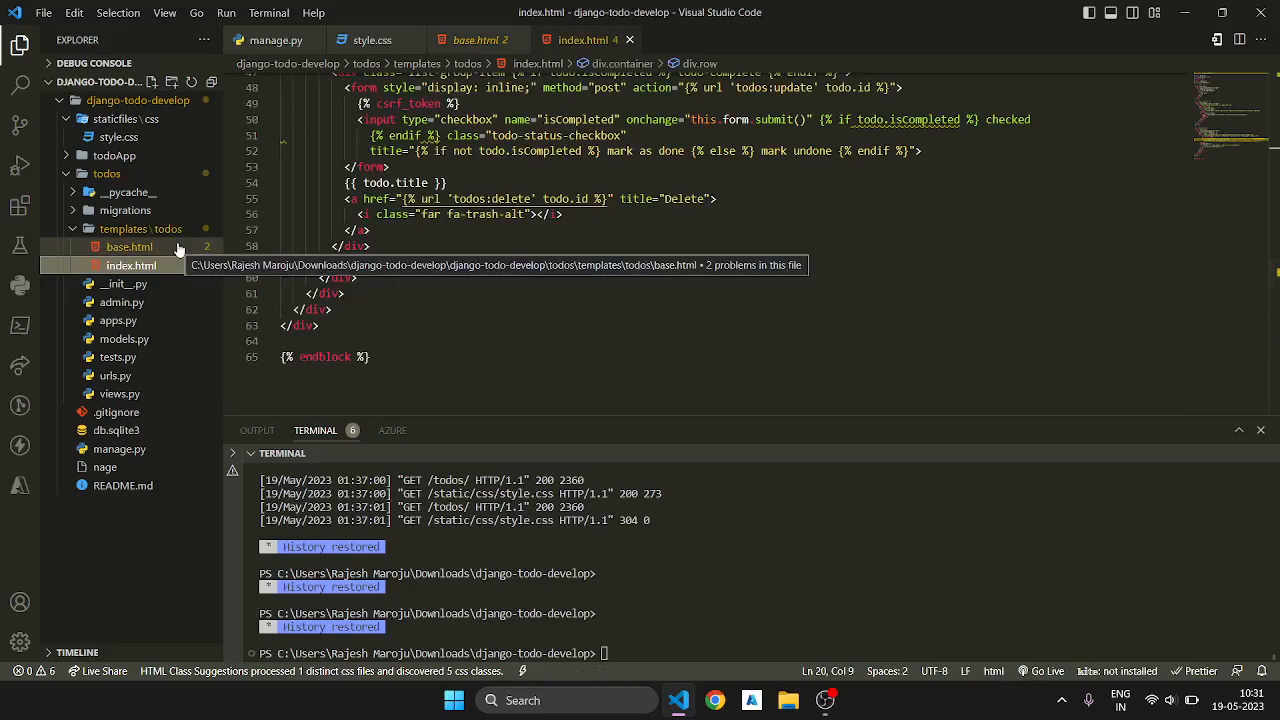
left_click(540, 246)
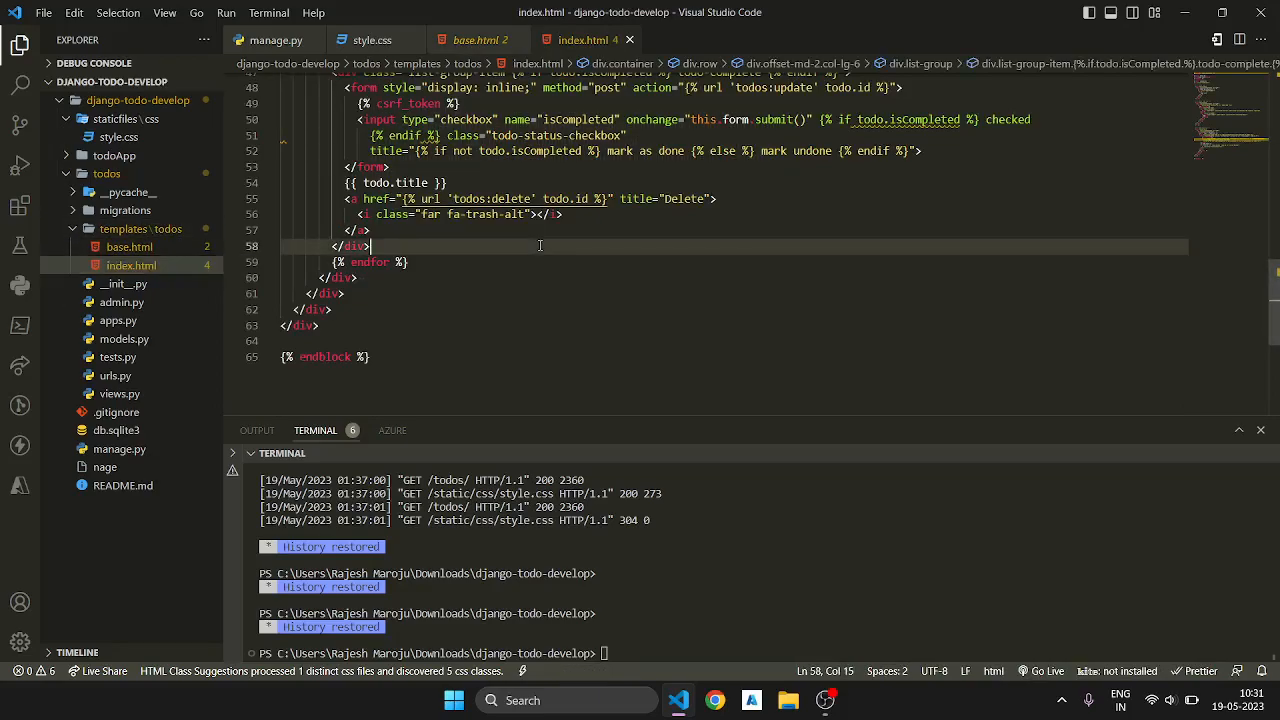
scroll(488, 192, "up", 15)
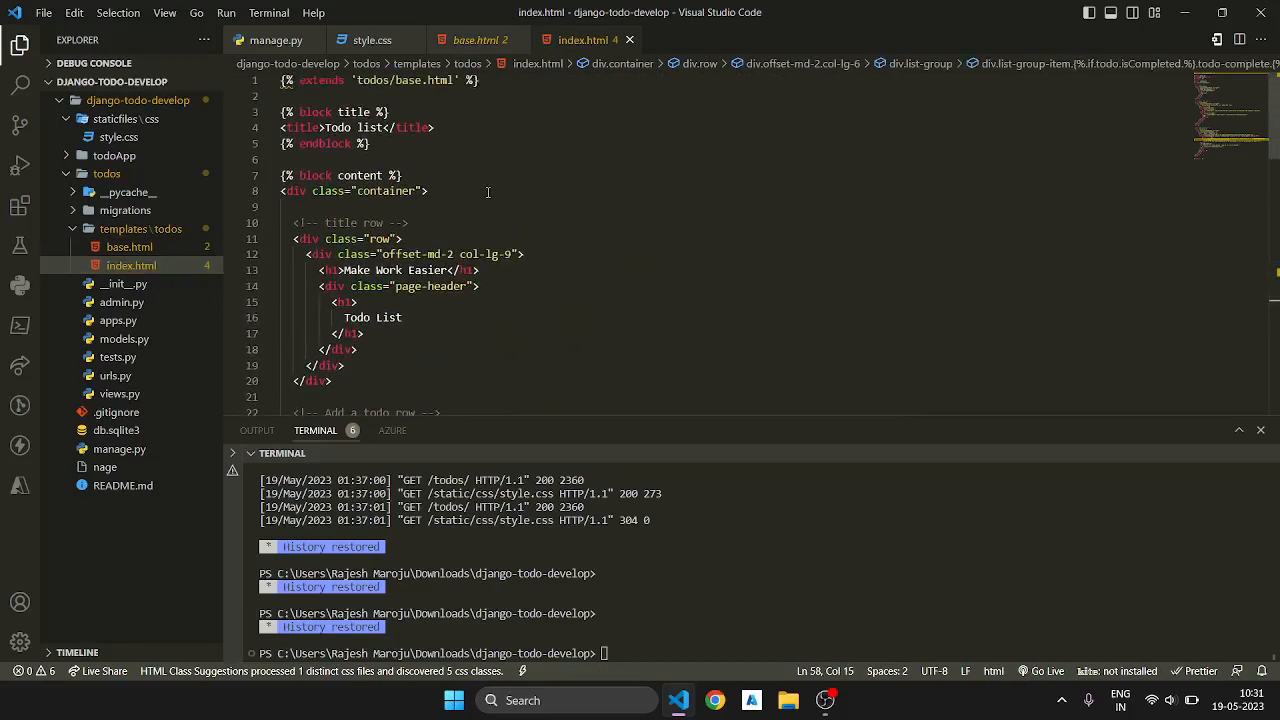
Step: Examine the add-todo form in index.html and compare the index.html and base.html template blocks
scroll(488, 192, "down", 6)
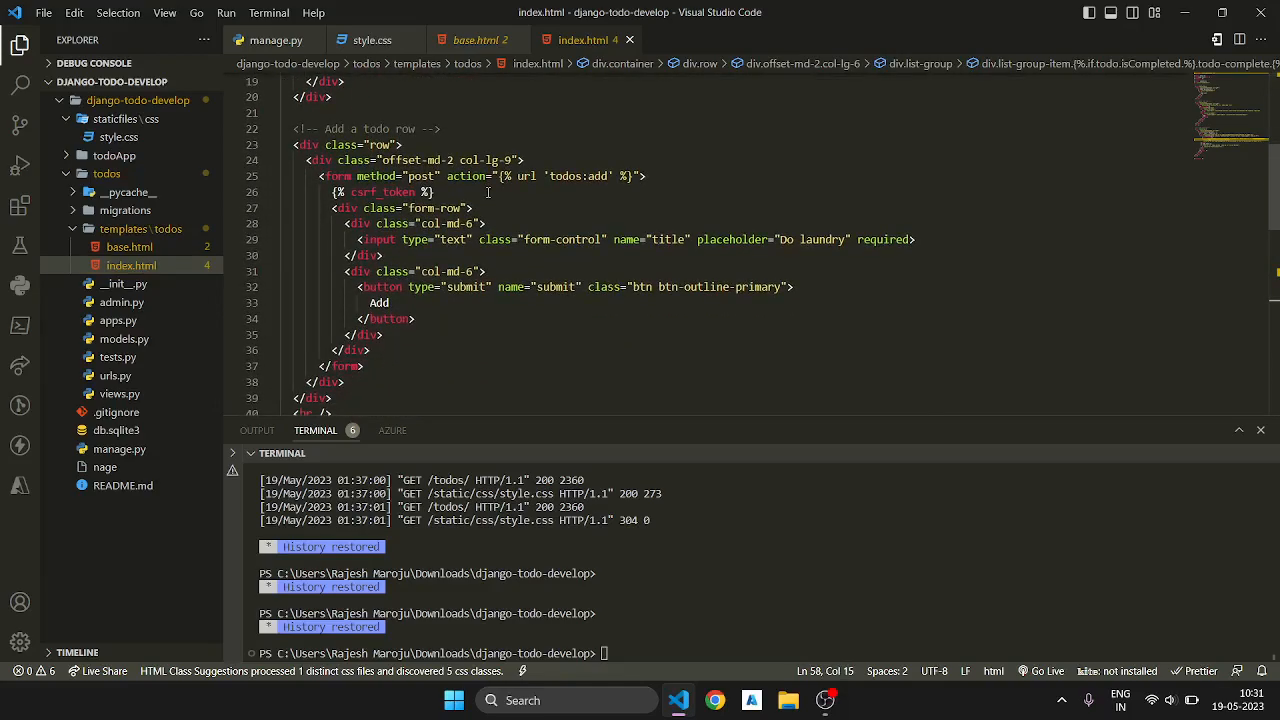
right_click(488, 192)
key("Escape")
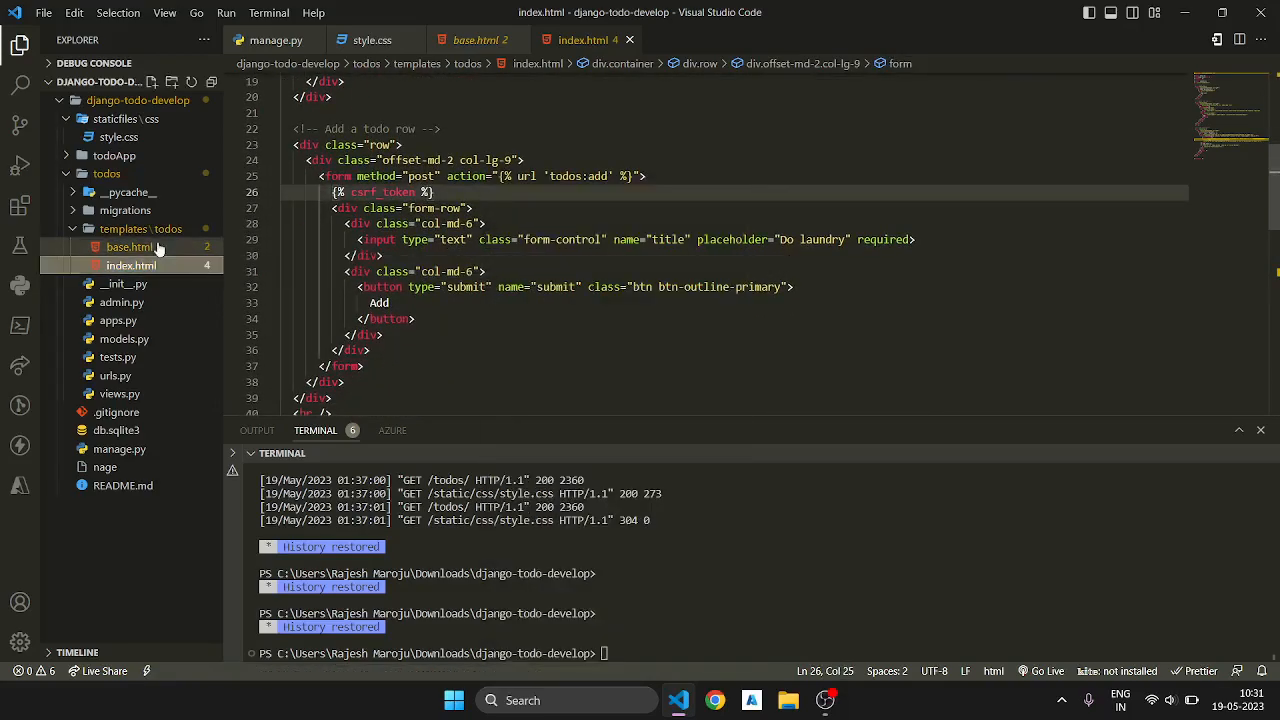
left_click(130, 247)
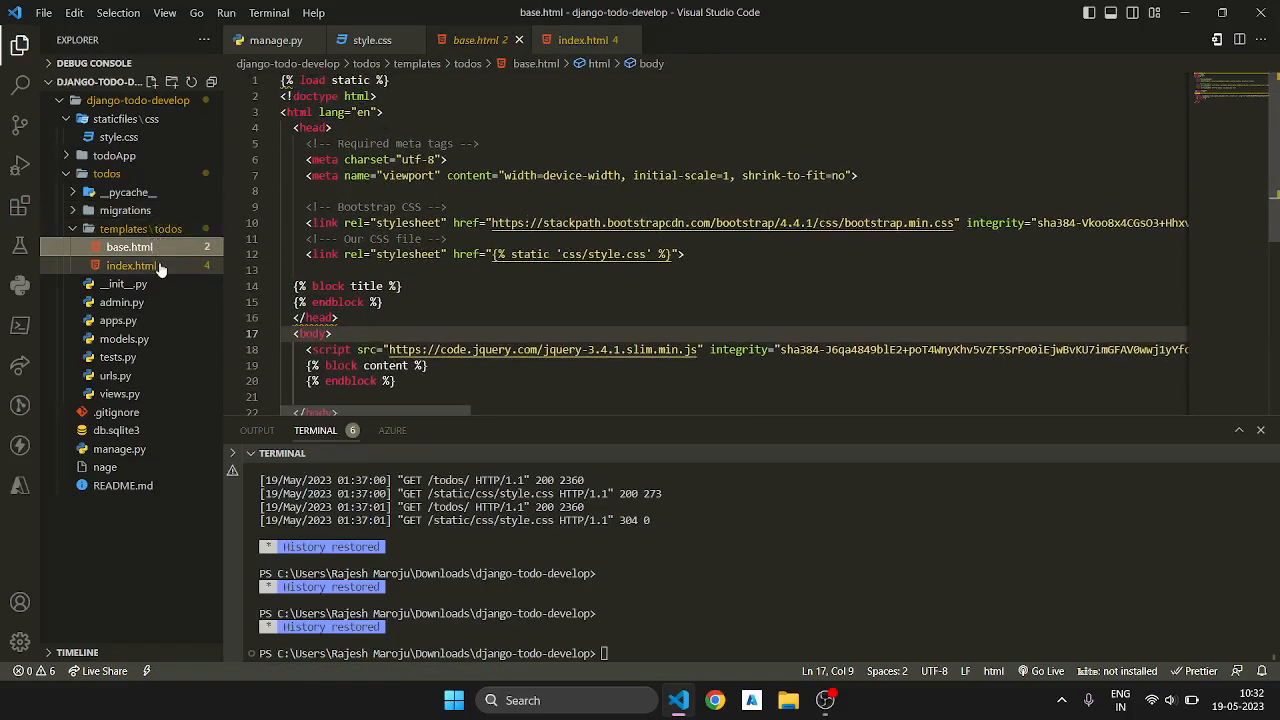
left_click(131, 265)
scroll(481, 219, "up", 5)
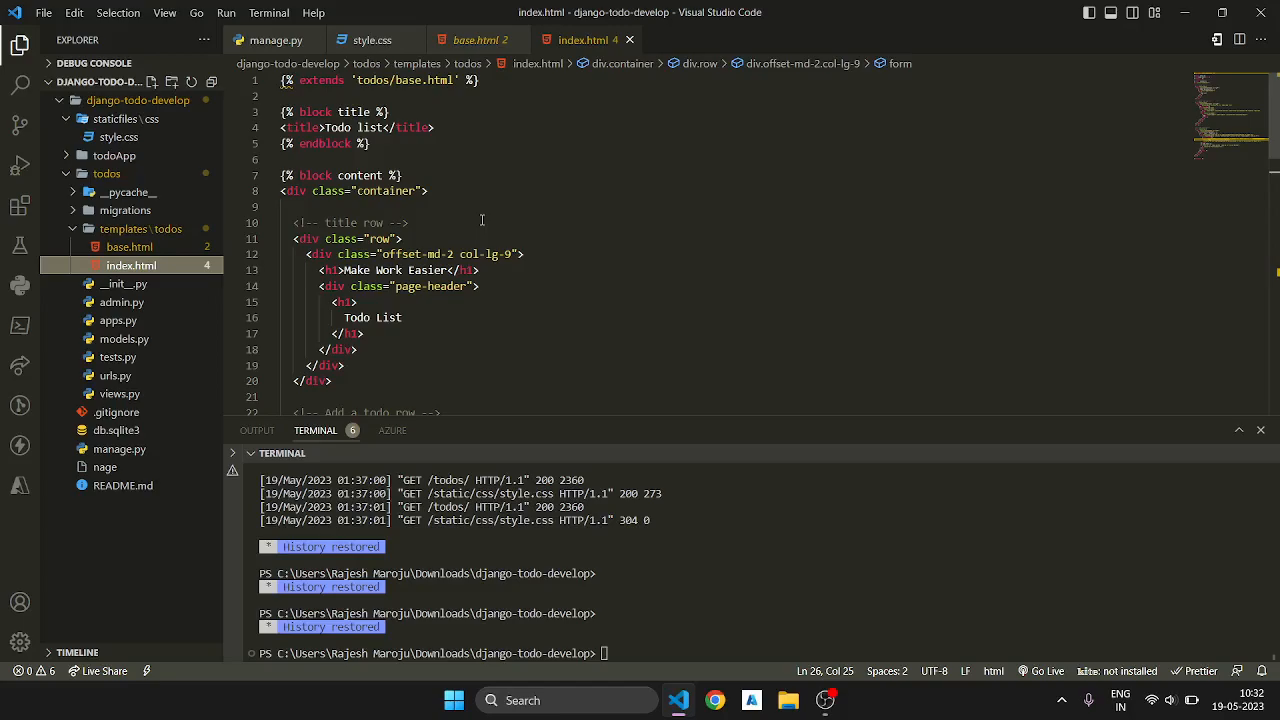
left_click(145, 254)
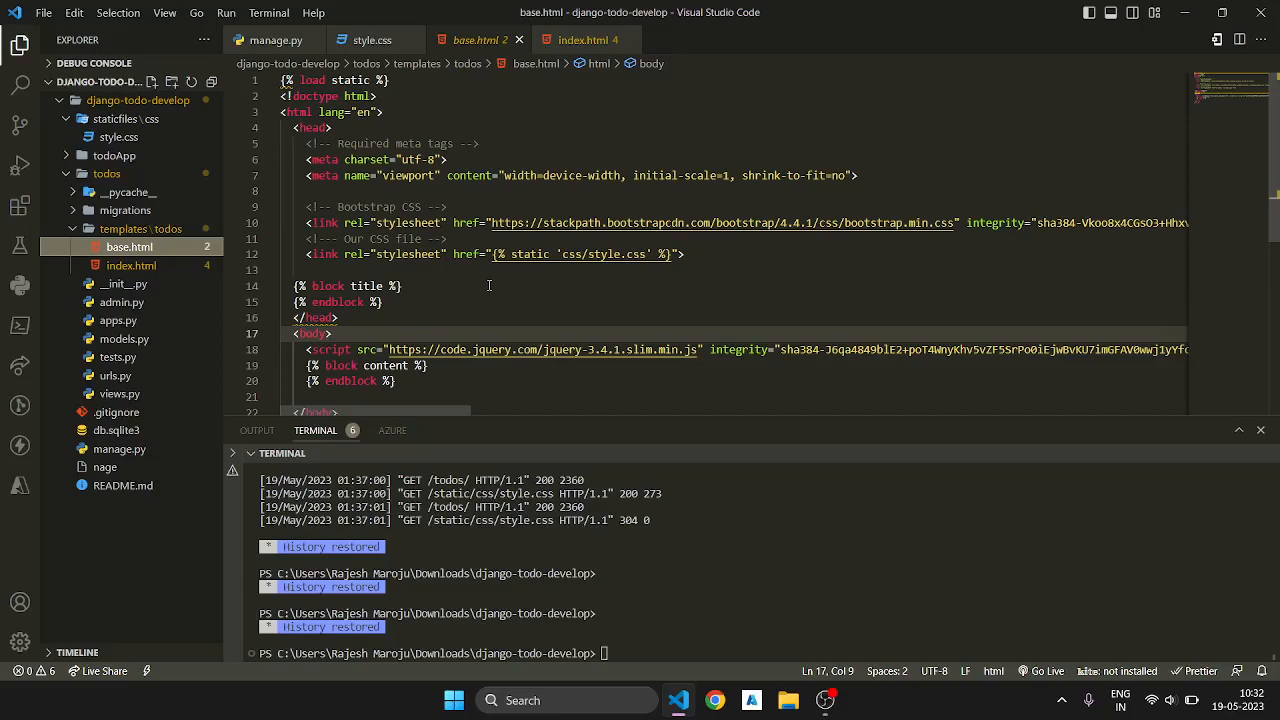
Step: Try to start the Django development server from the outer project folder with "python manage.py runserver"
left_click(651, 659)
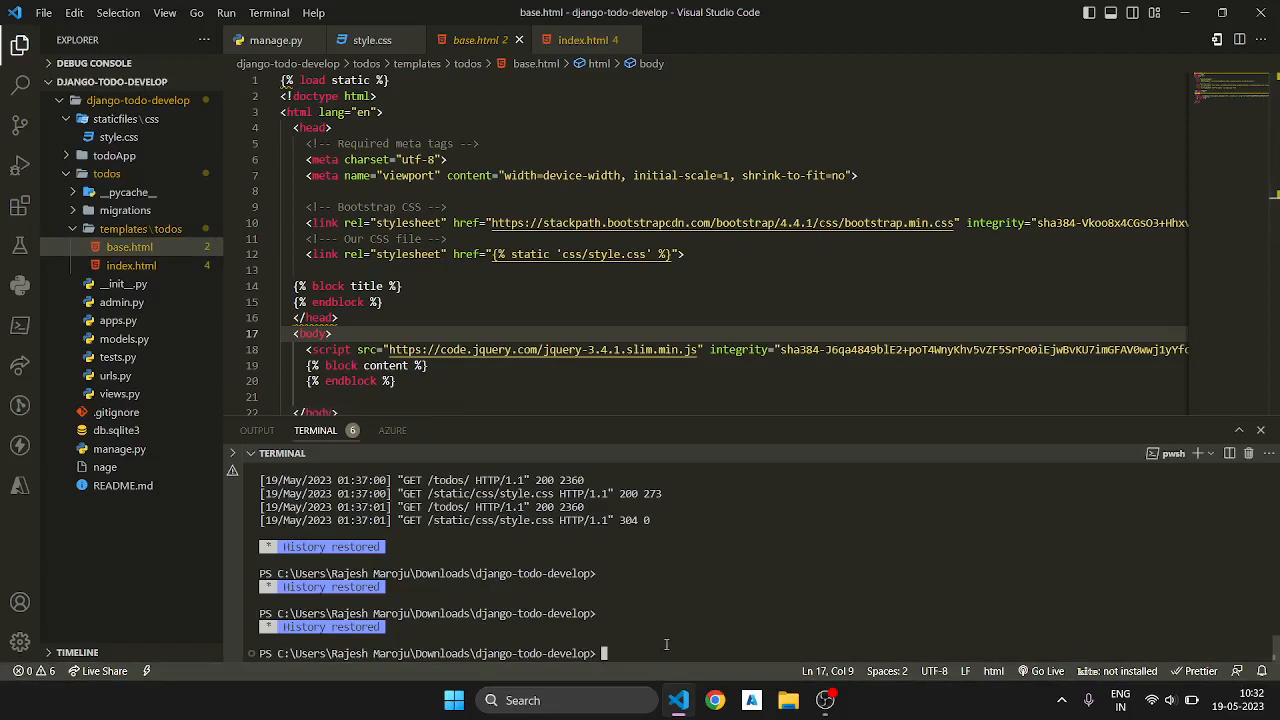
type("pythin")
key("BackSpace")
key("BackSpace")
key("BackSpace")
type("hon manage.py runserver")
key("Return")
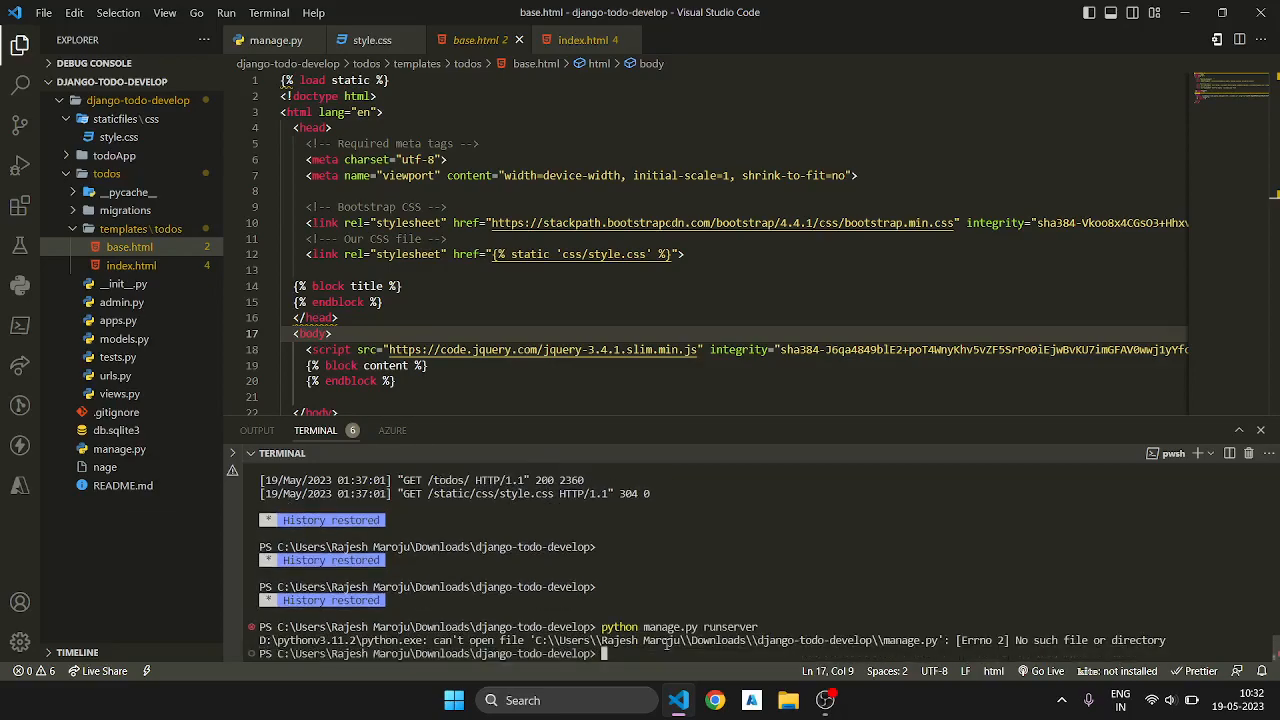
Step: Change the terminal's working directory to the inner django-todo-develop folder
type("cd djan")
key("BackSpace")
key("BackSpace")
key("BackSpace")
type("qa")
key("BackSpace")
key("BackSpace")
type("ango")
key("BackSpace")
key("BackSpace")
key("BackSpace")
key("BackSpace")
type("jango")
type("-")
type("tot")
key("BackSpace")
type("do-develop")
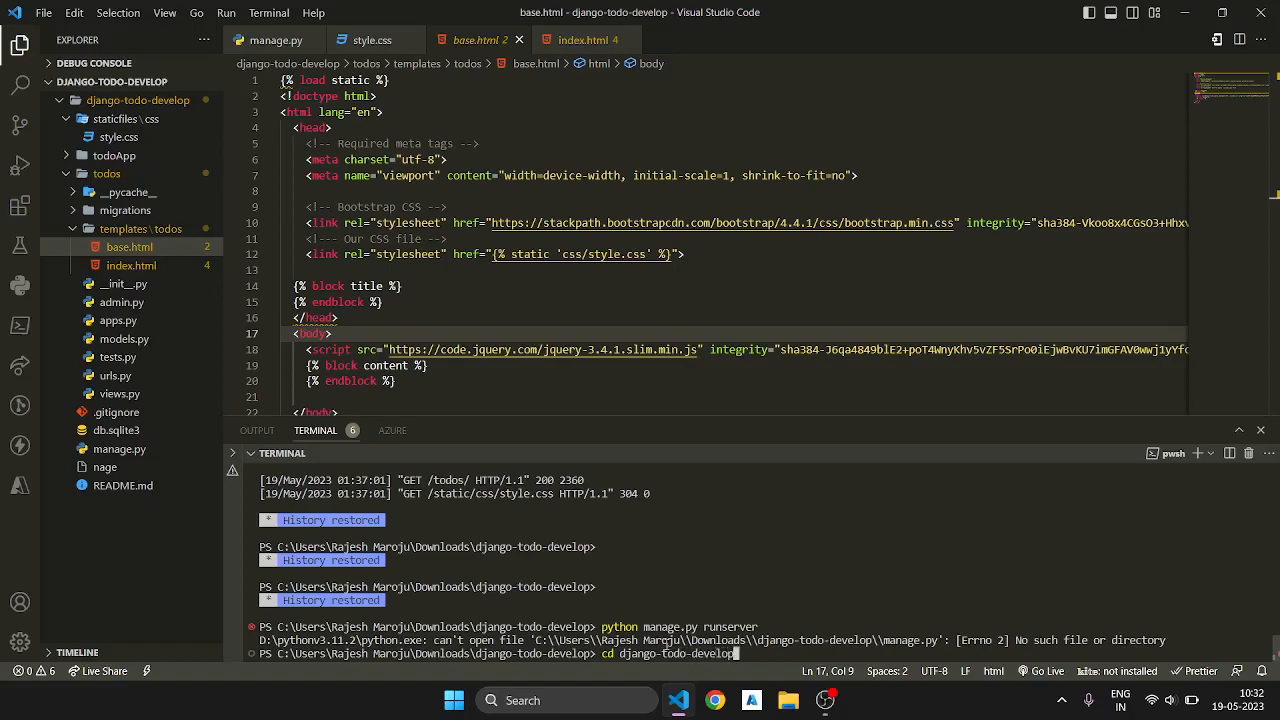
key("Return")
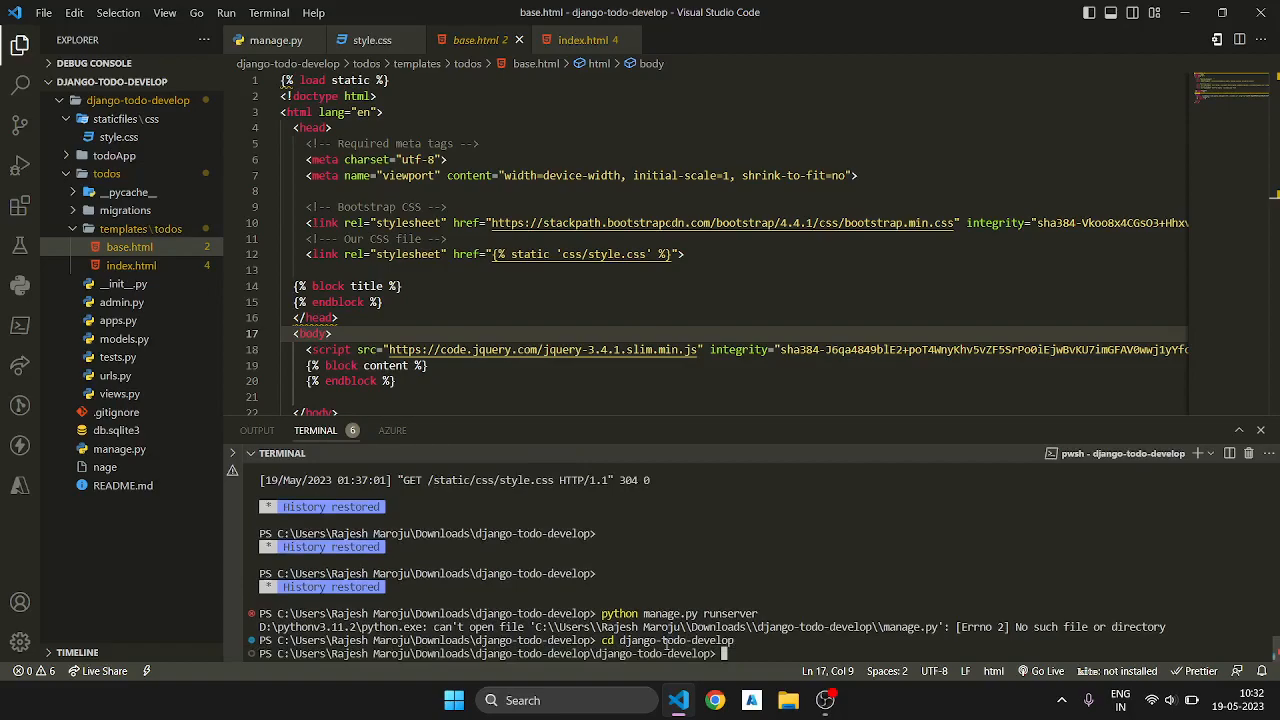
Step: Start the Django development server from the inner project folder with "python manage.py runserver"
key("Up")
key("Up")
key("Return")
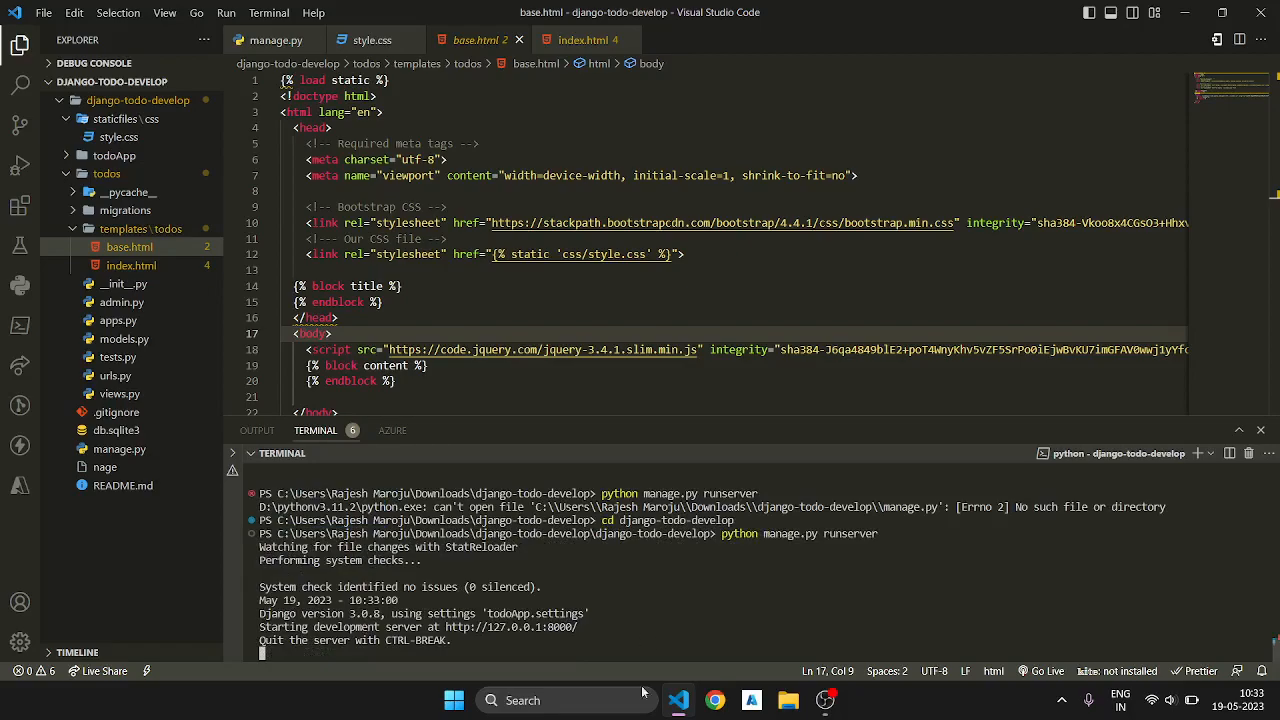
Step: Switch to Chrome under the owner's profile, load the todo app at 127.0.0.1:8000, and arrange it side by side with the code editor
left_click(716, 701)
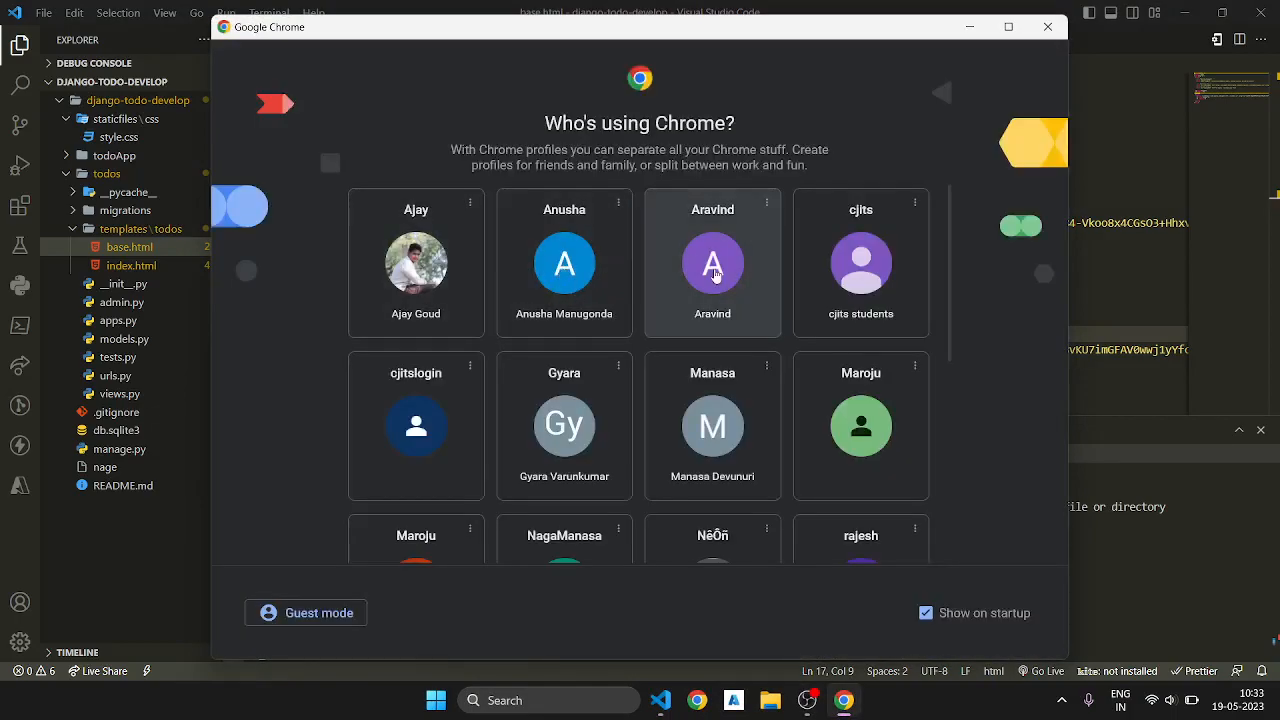
scroll(690, 340, "down", 2)
scroll(646, 432, "down", 2)
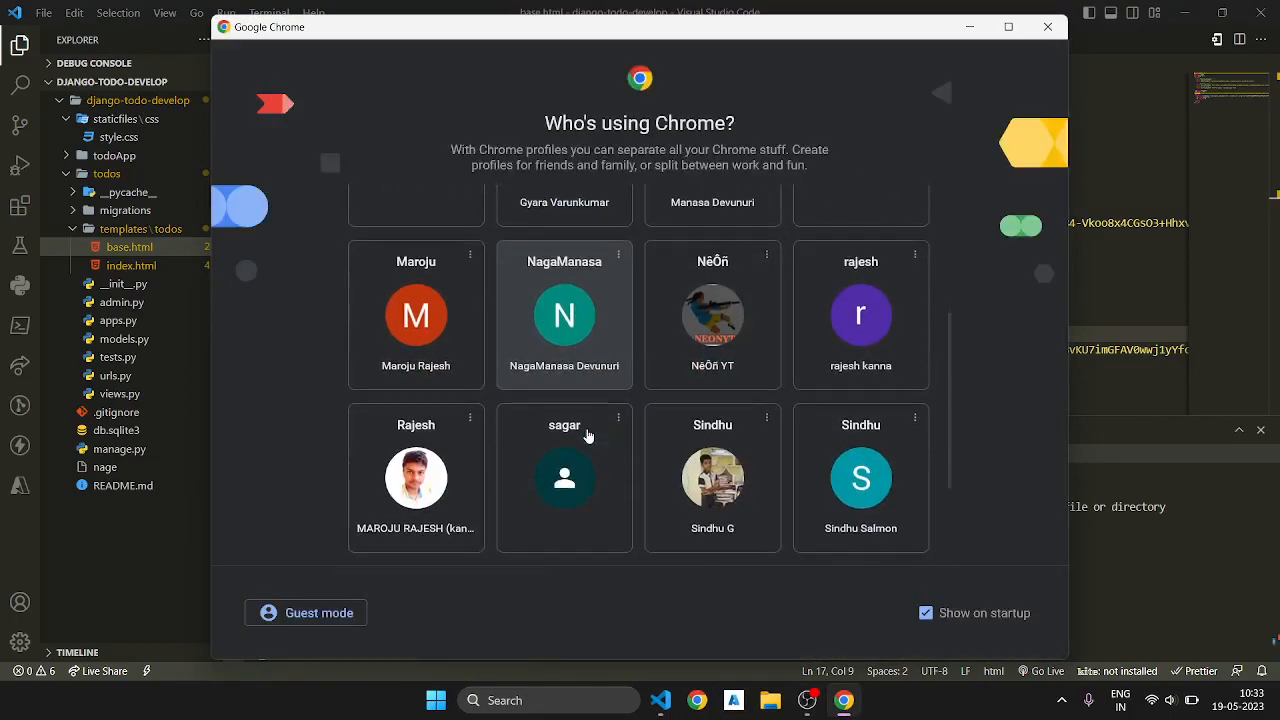
left_click(415, 458)
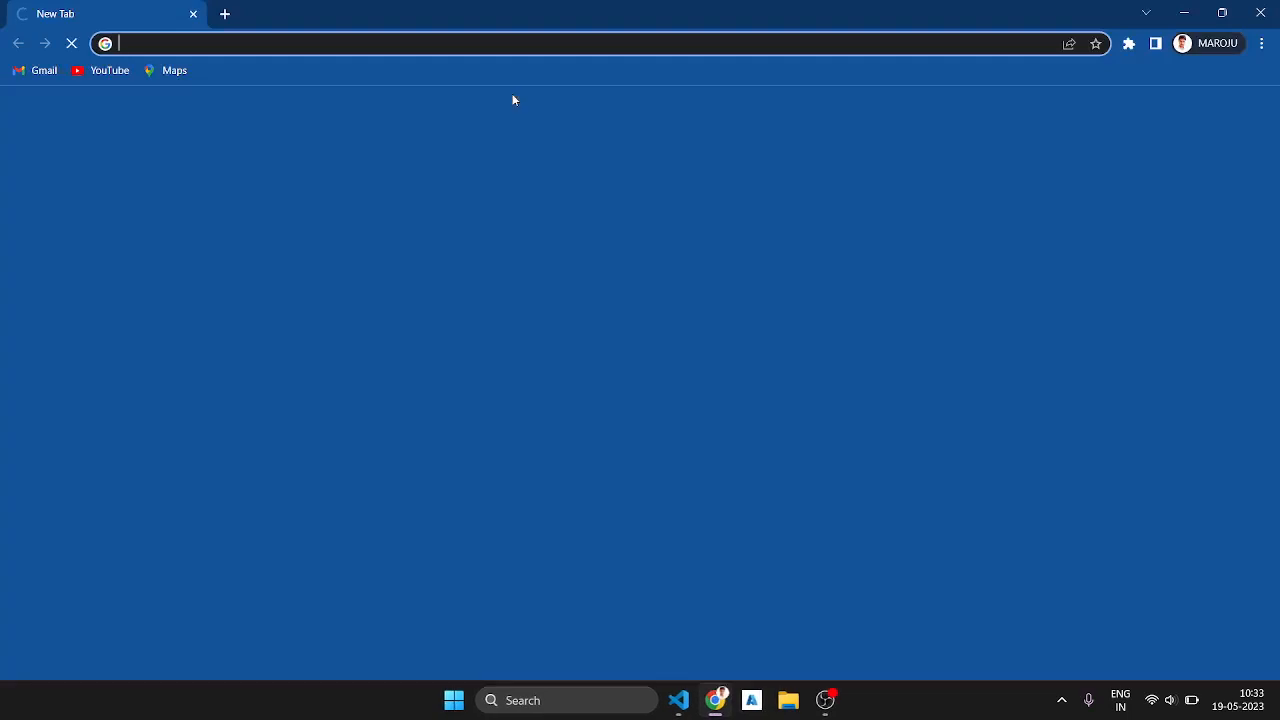
type("12")
key("Right")
key("Return")
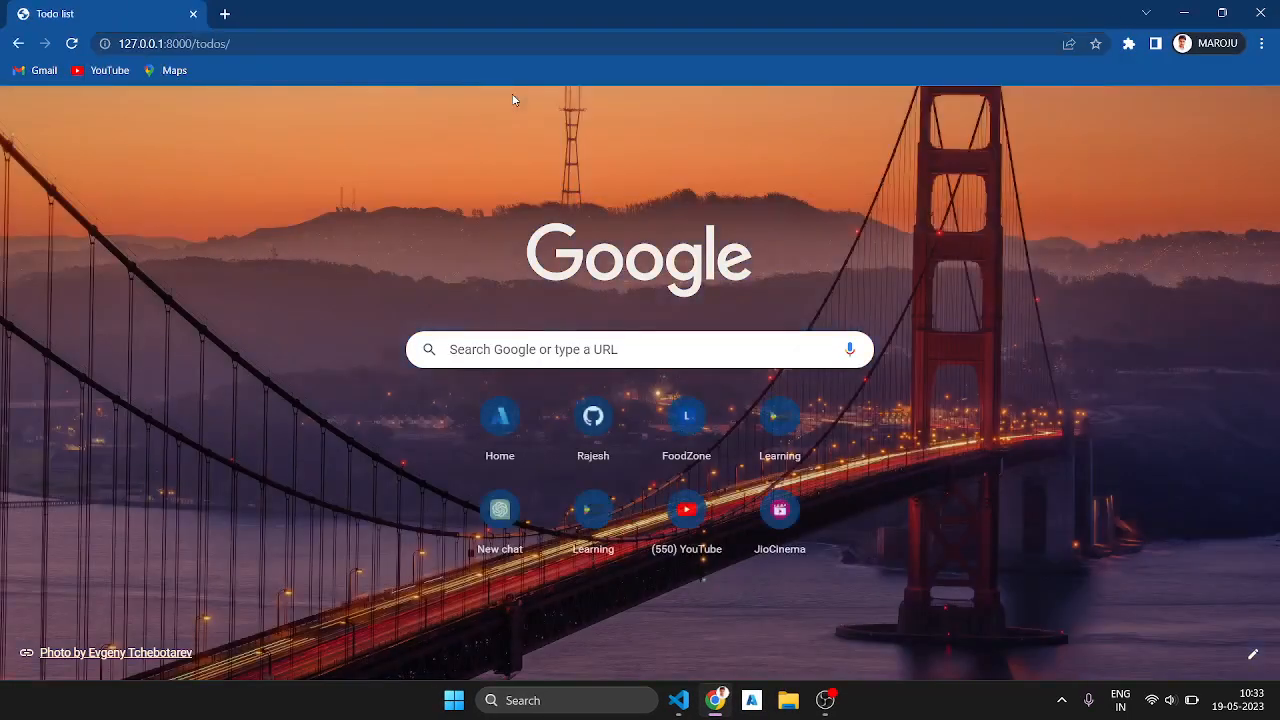
key("super+Right")
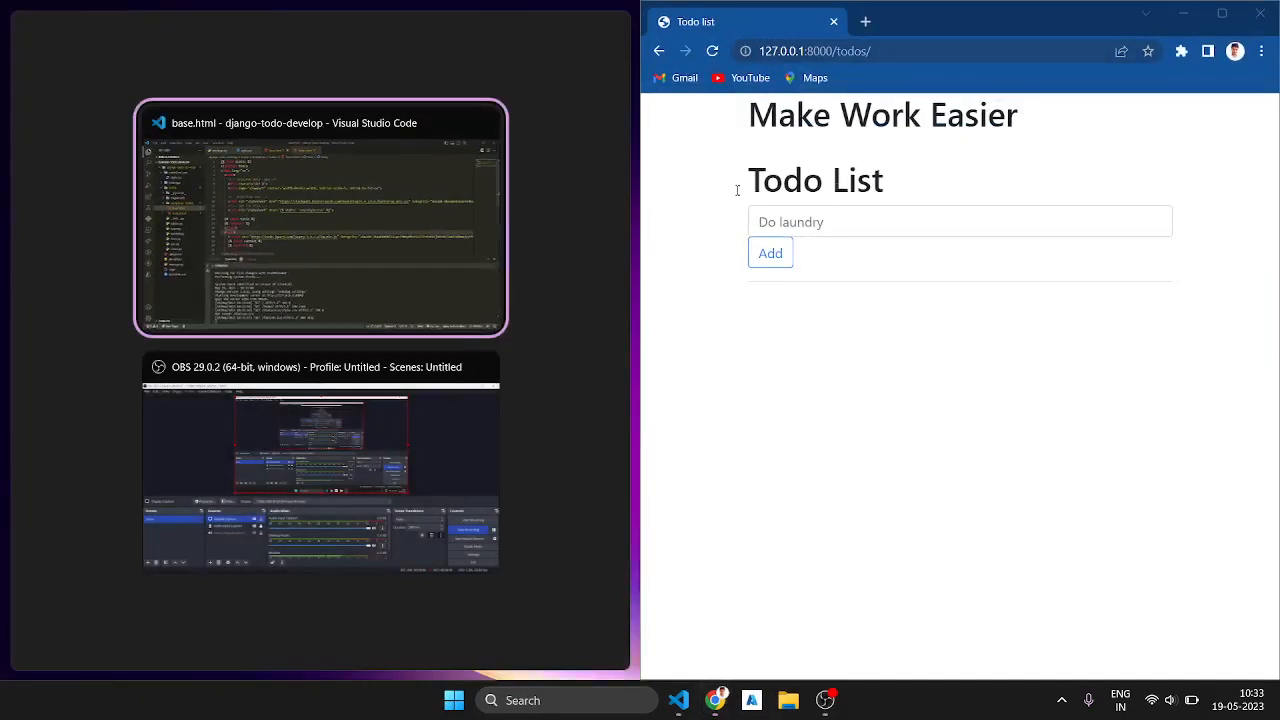
left_click(440, 198)
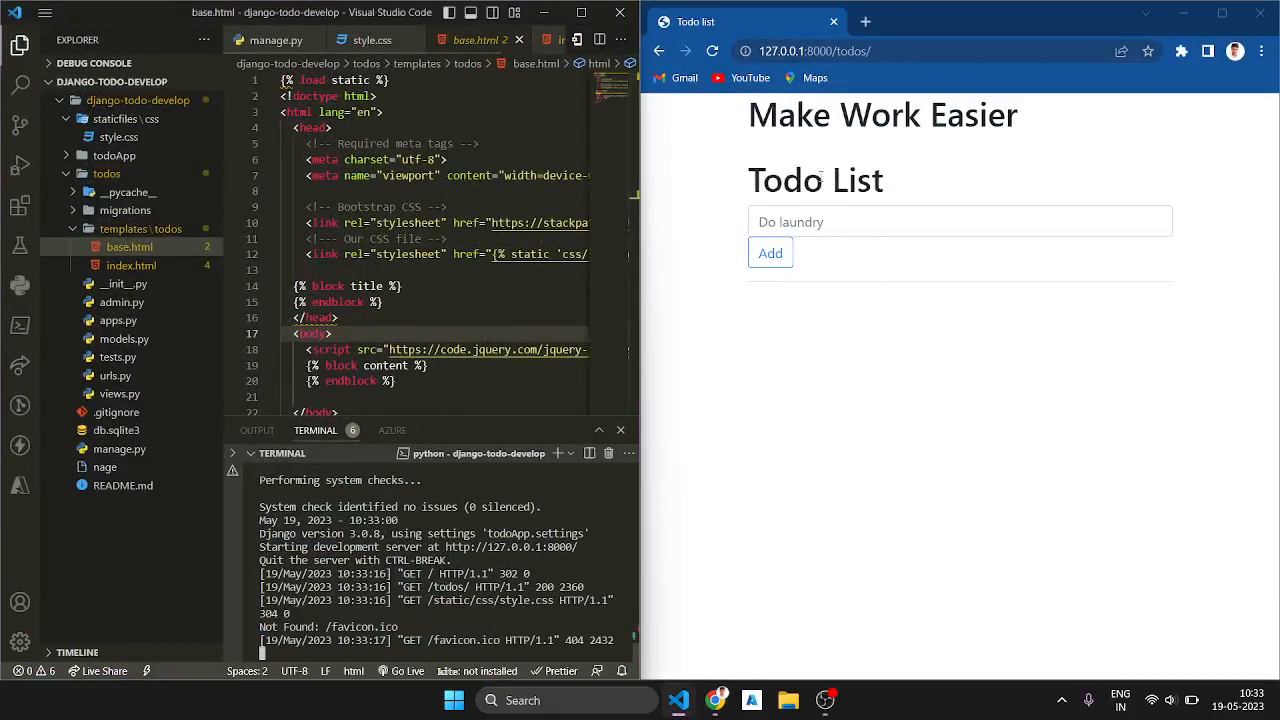
Step: Add a todo item titled "do loundry" to the Todo List page
left_click(804, 226)
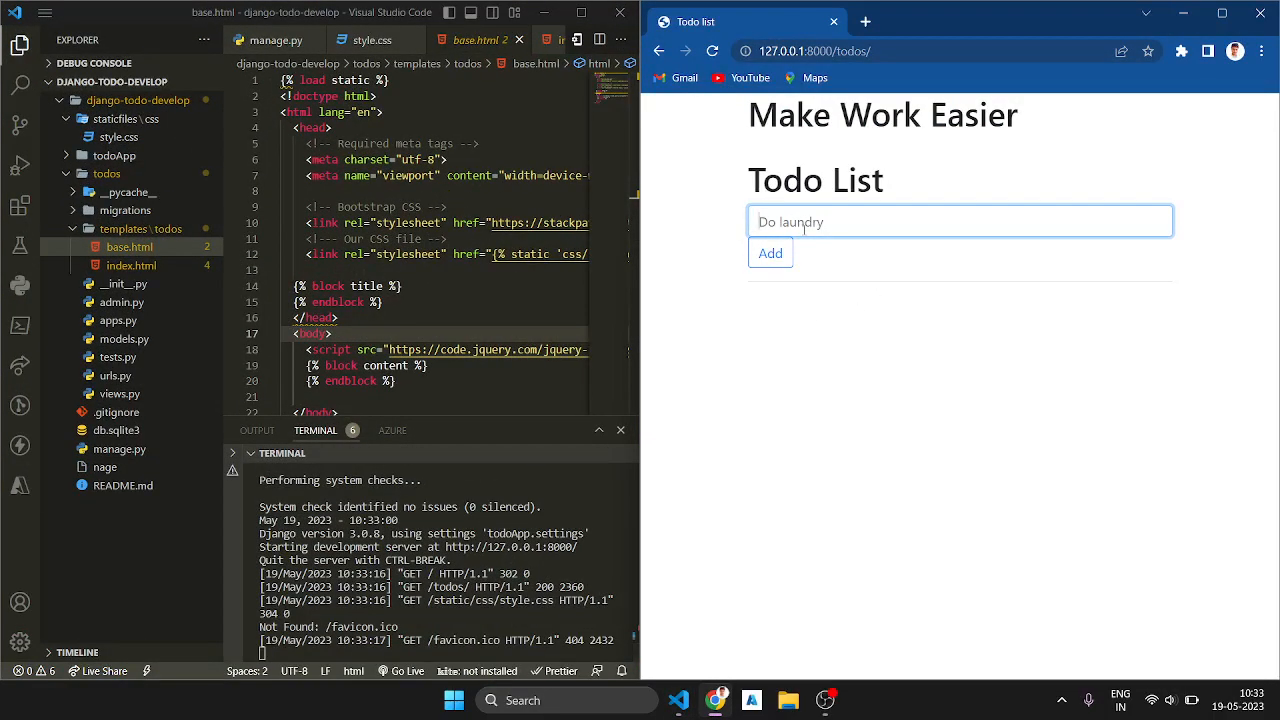
type("do loundry")
left_click(788, 255)
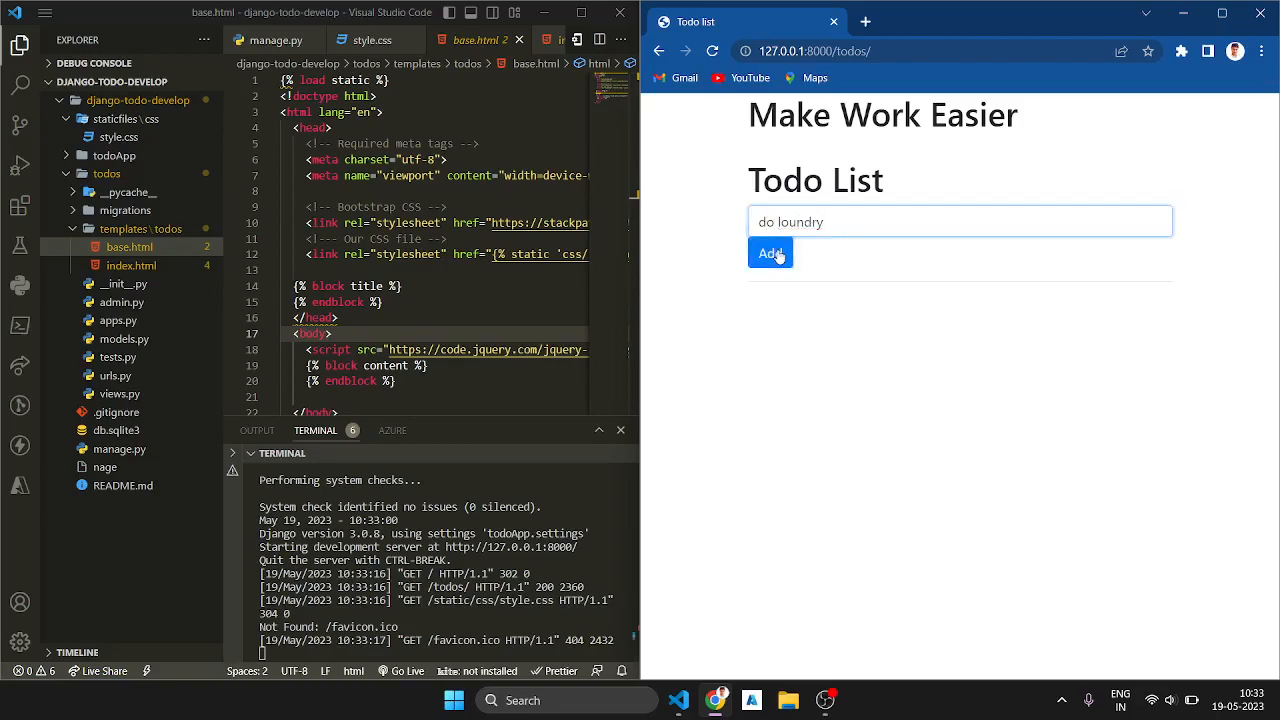
left_click(839, 221)
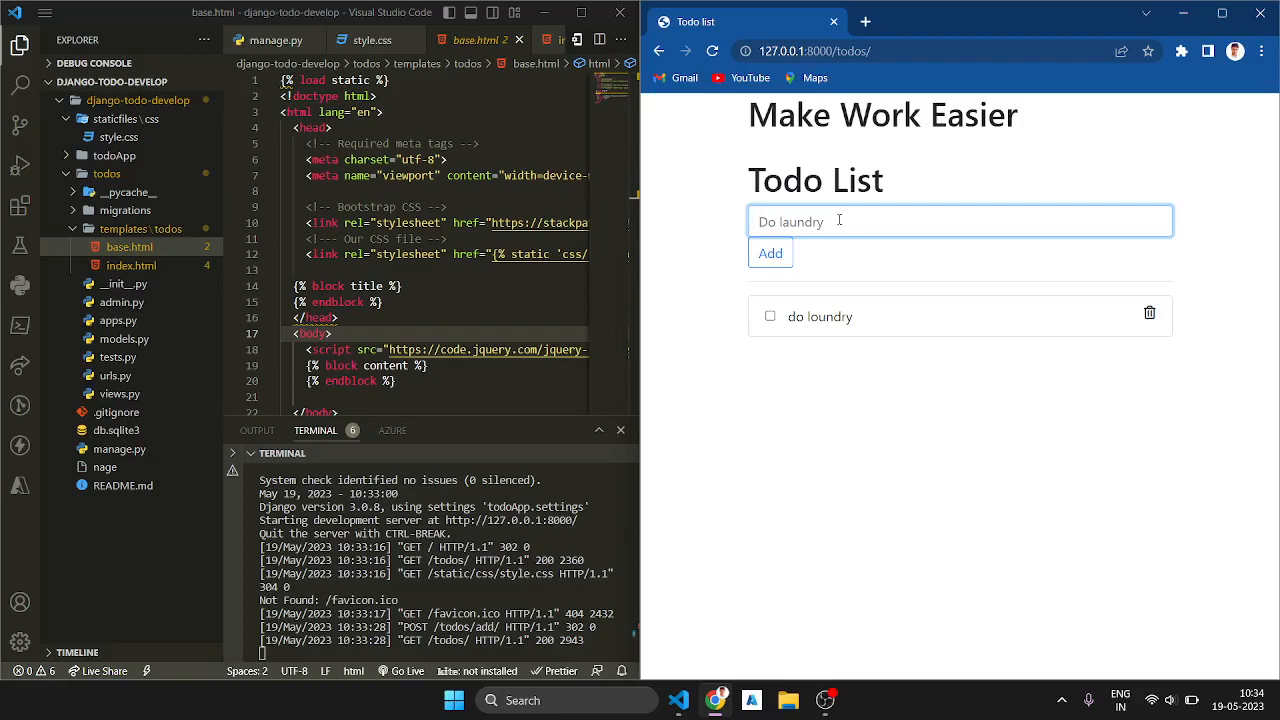
left_click(1184, 14)
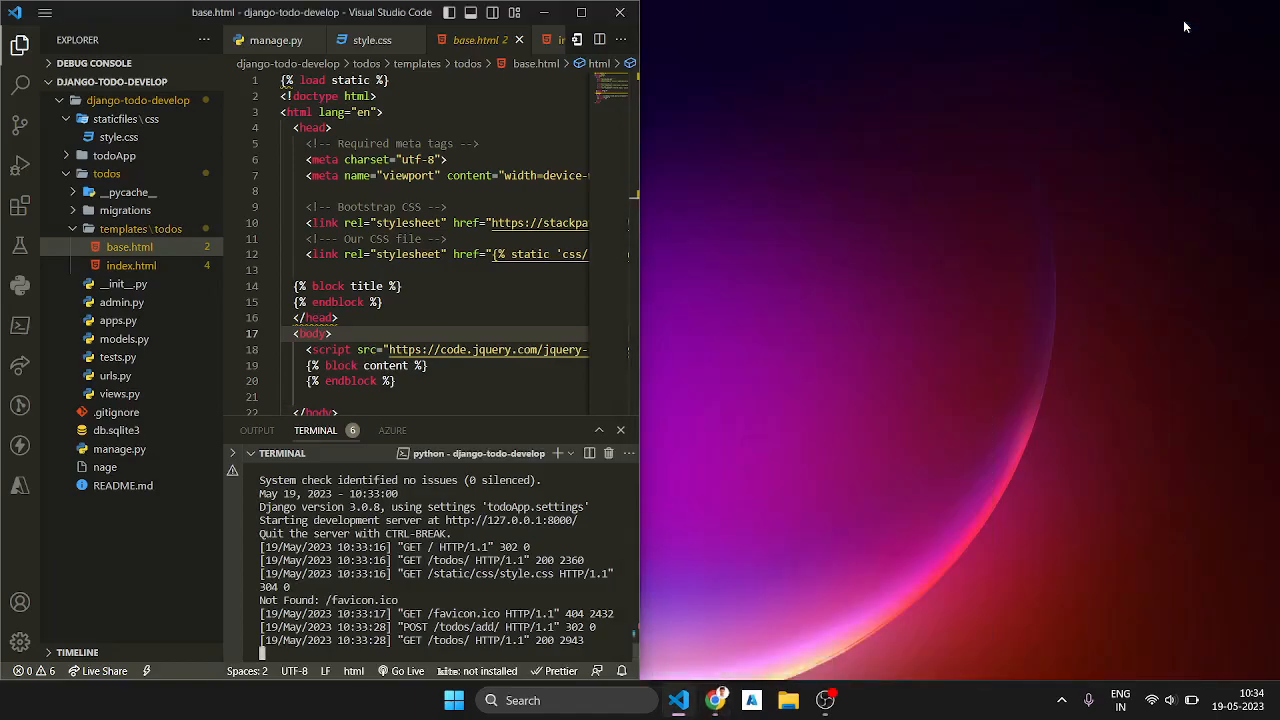
left_click(581, 12)
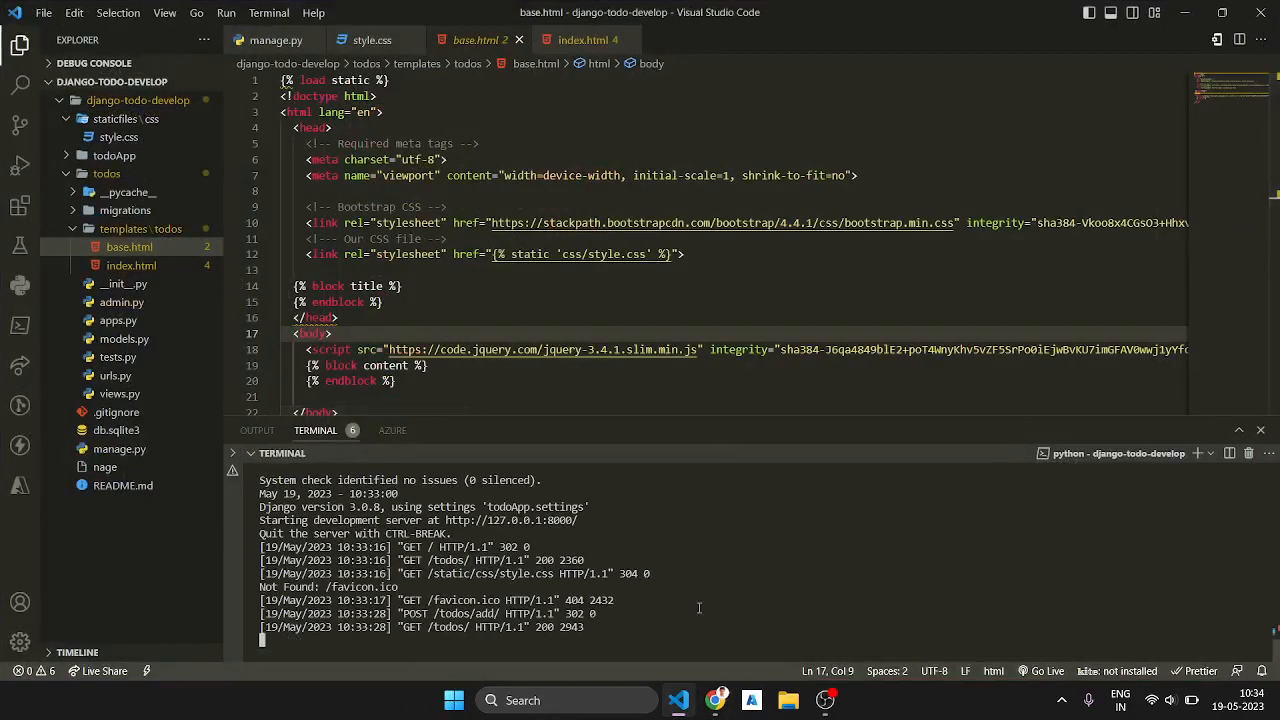
left_click(716, 700)
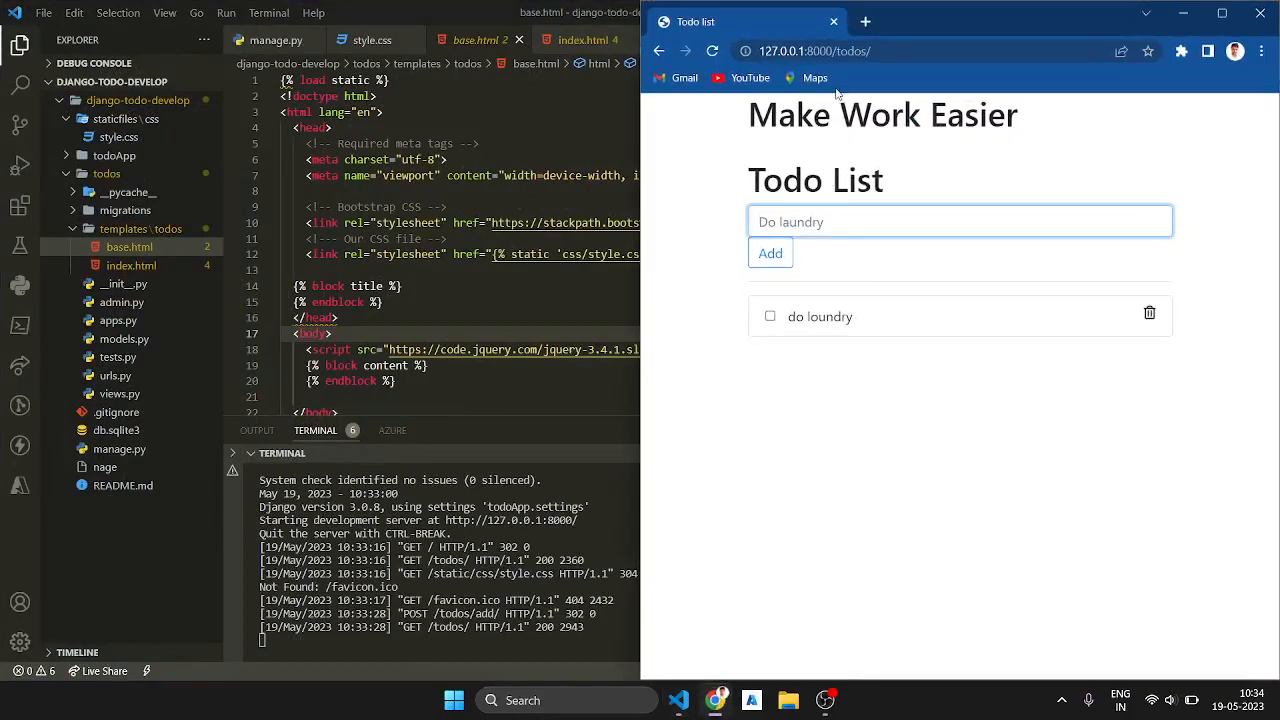
Step: Open the GitHub profile in a new browser tab and start a new repository from its repositories page
left_click(866, 24)
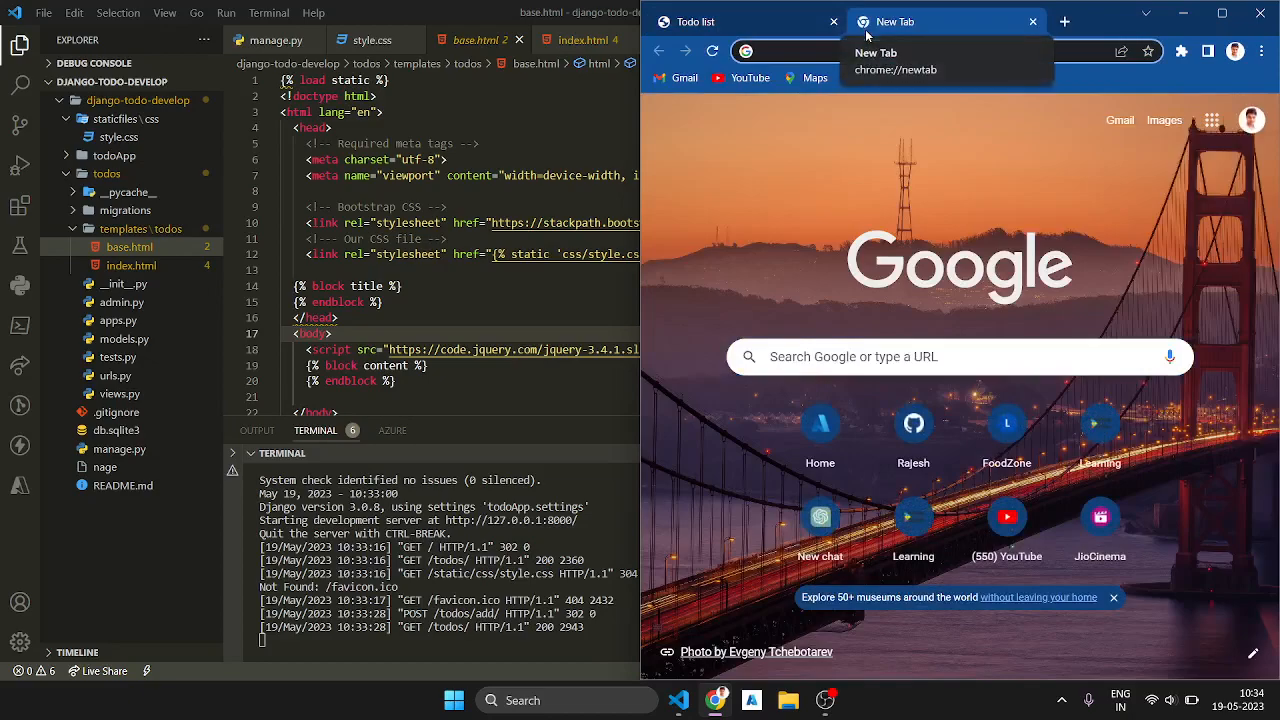
type("git")
key("Return")
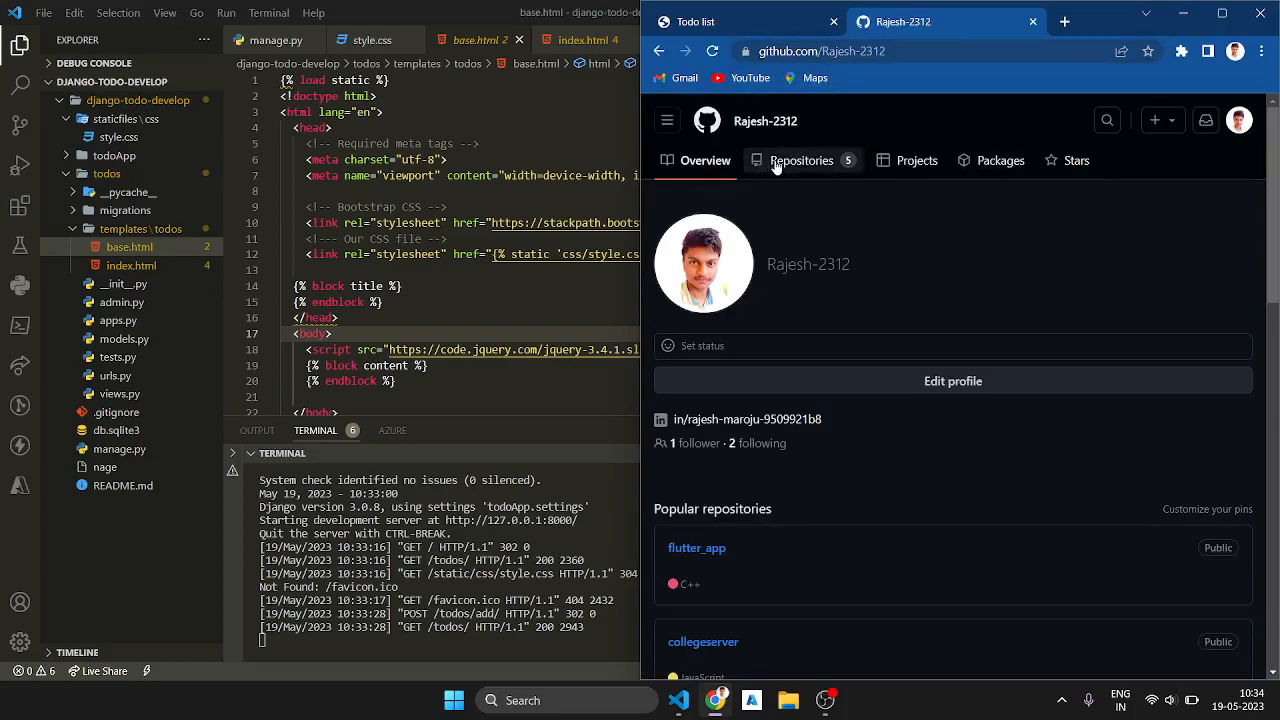
left_click(776, 163)
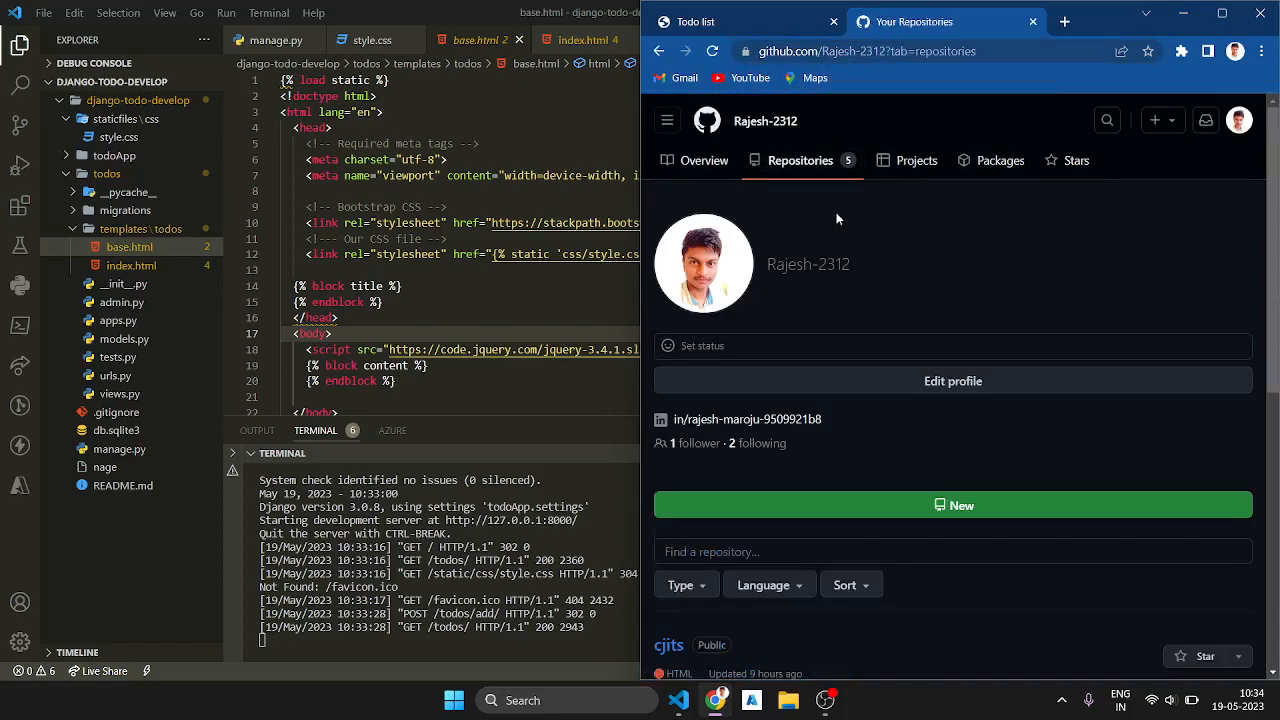
left_click(940, 502)
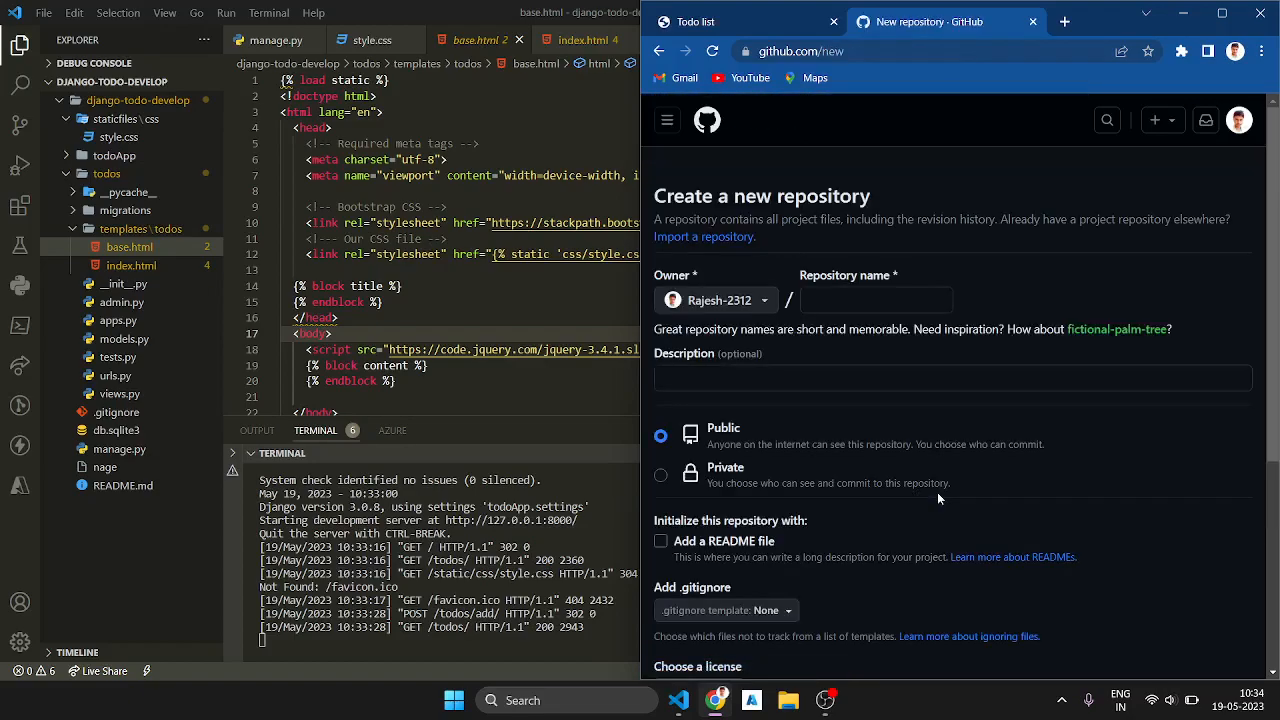
Step: Name the new GitHub repository todolist and create it as a public repository
left_click(876, 299)
type("todolisy")
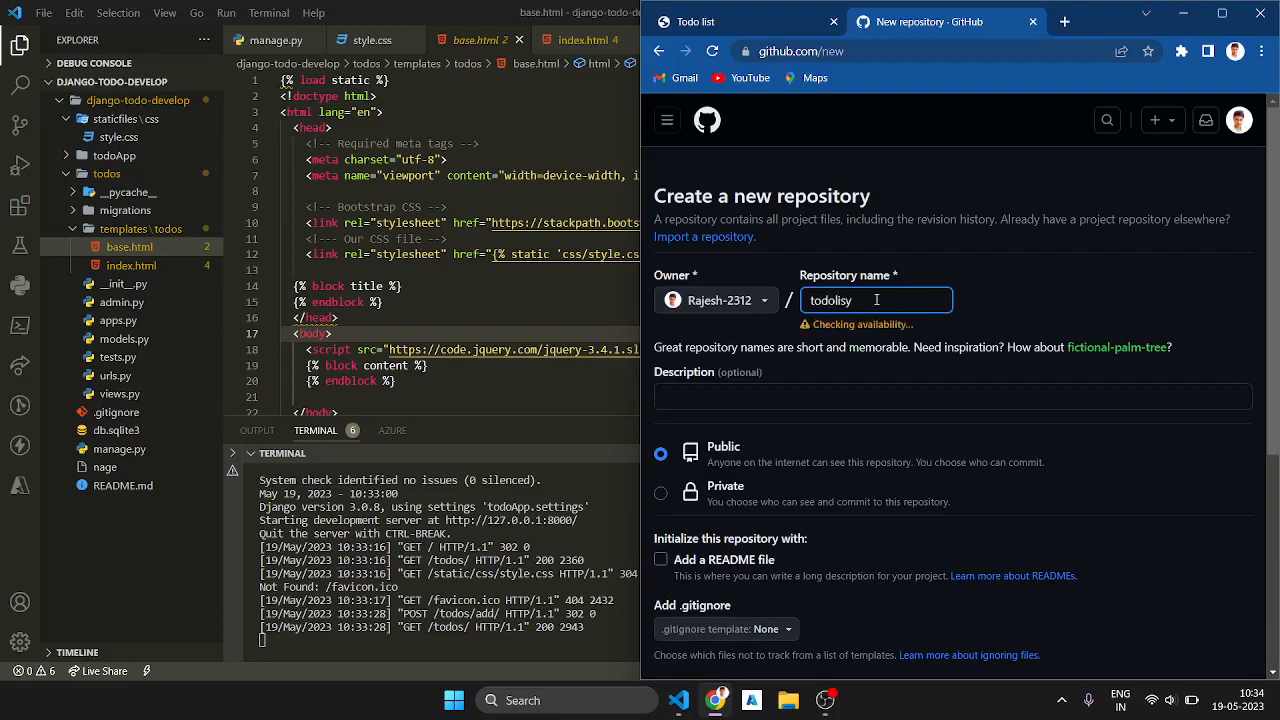
key("BackSpace")
type("t")
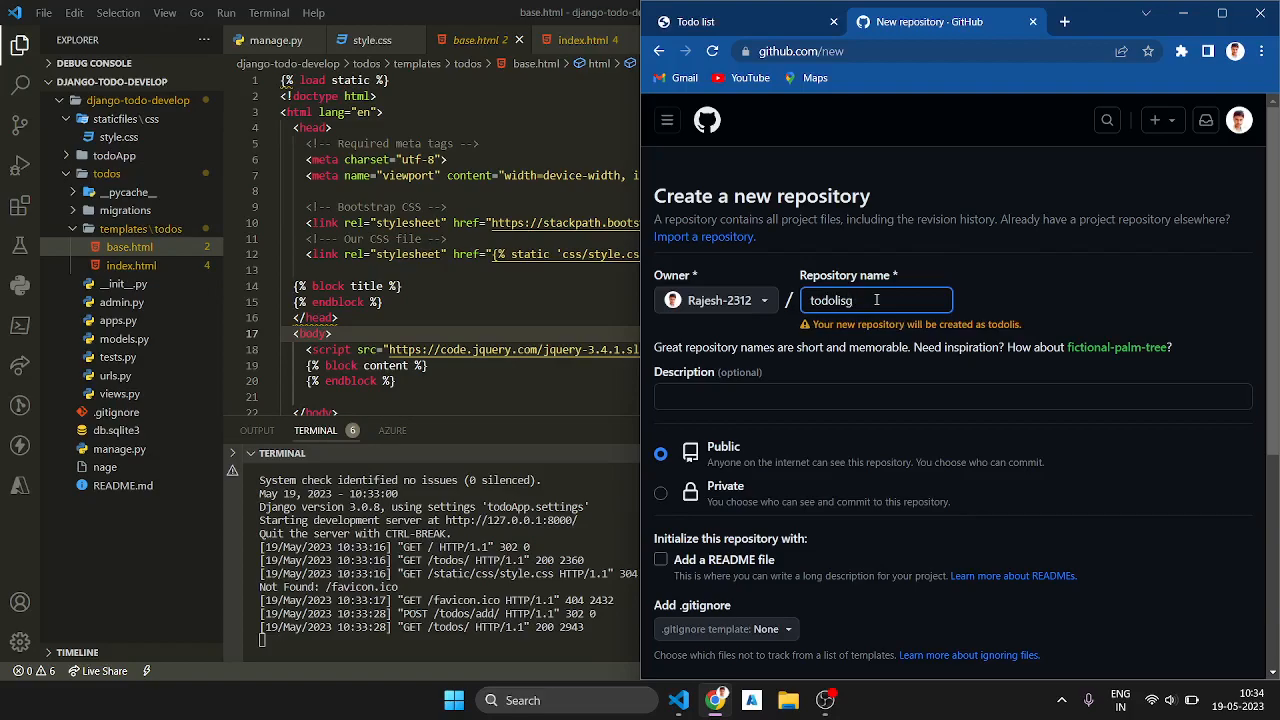
scroll(898, 364, "down", 3)
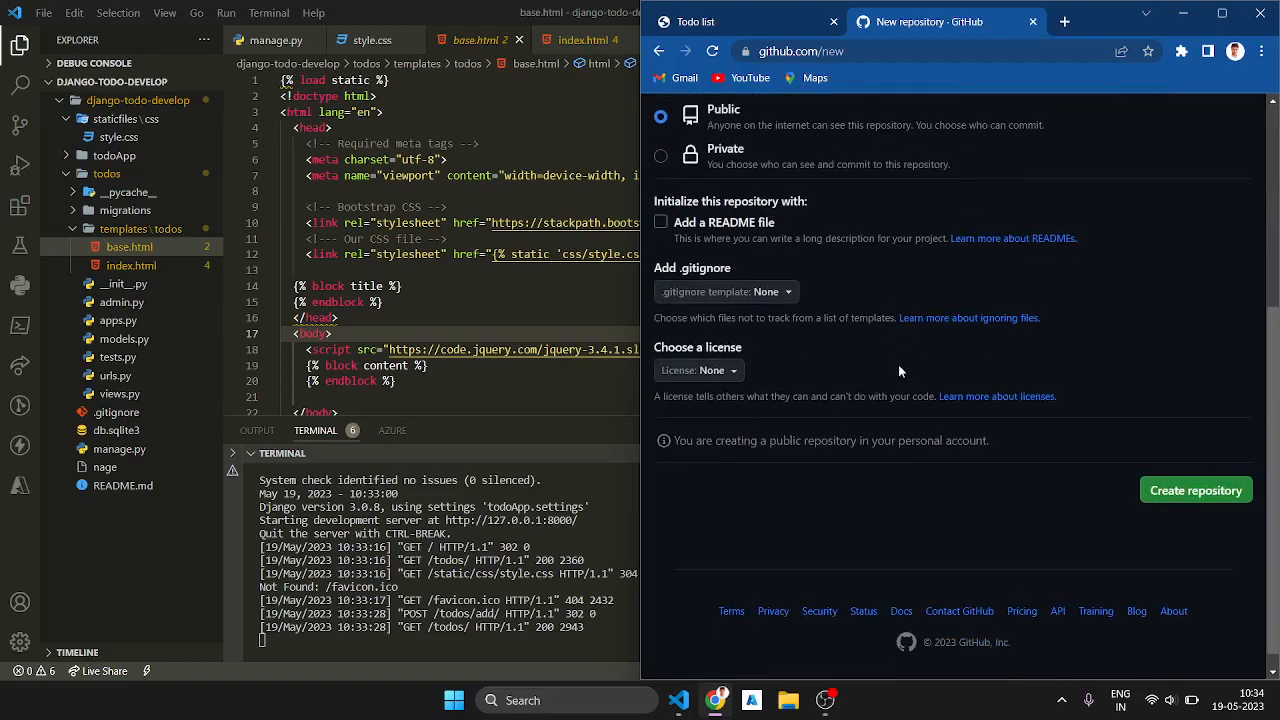
left_click(1175, 490)
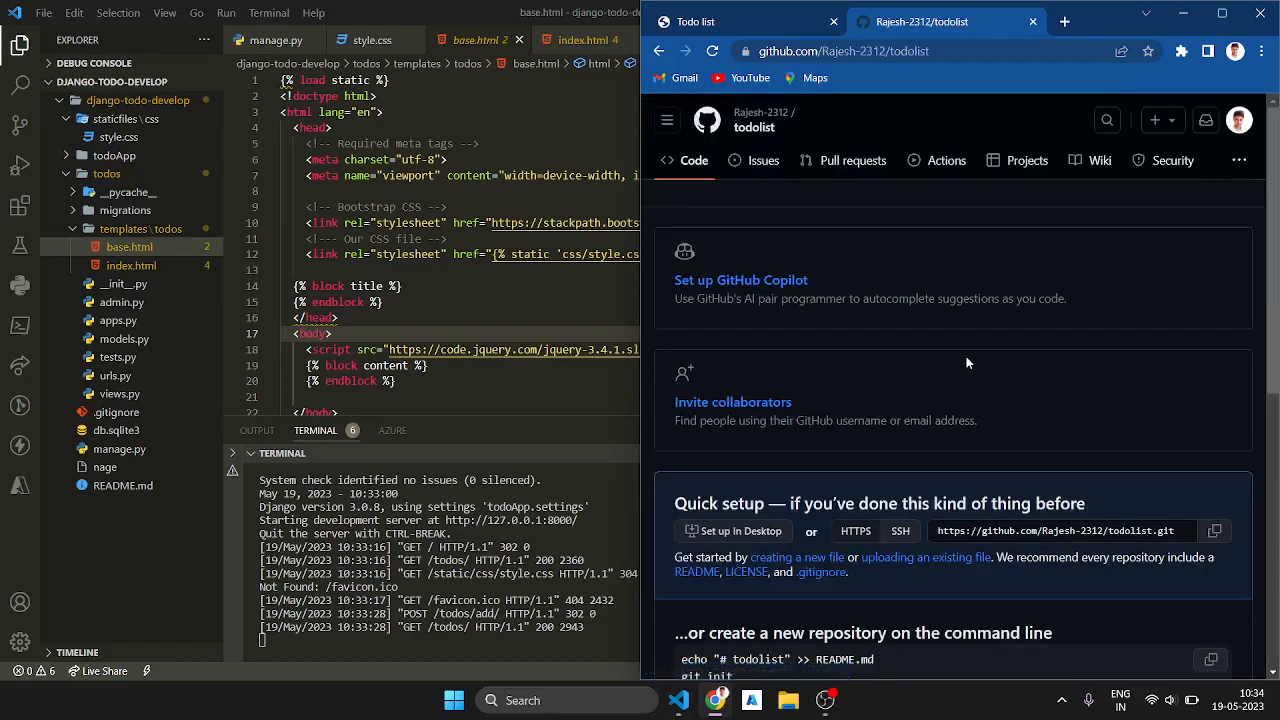
Step: Review the new repository's command-line setup instructions and stop the development server running in the terminal
scroll(967, 362, "down", 2)
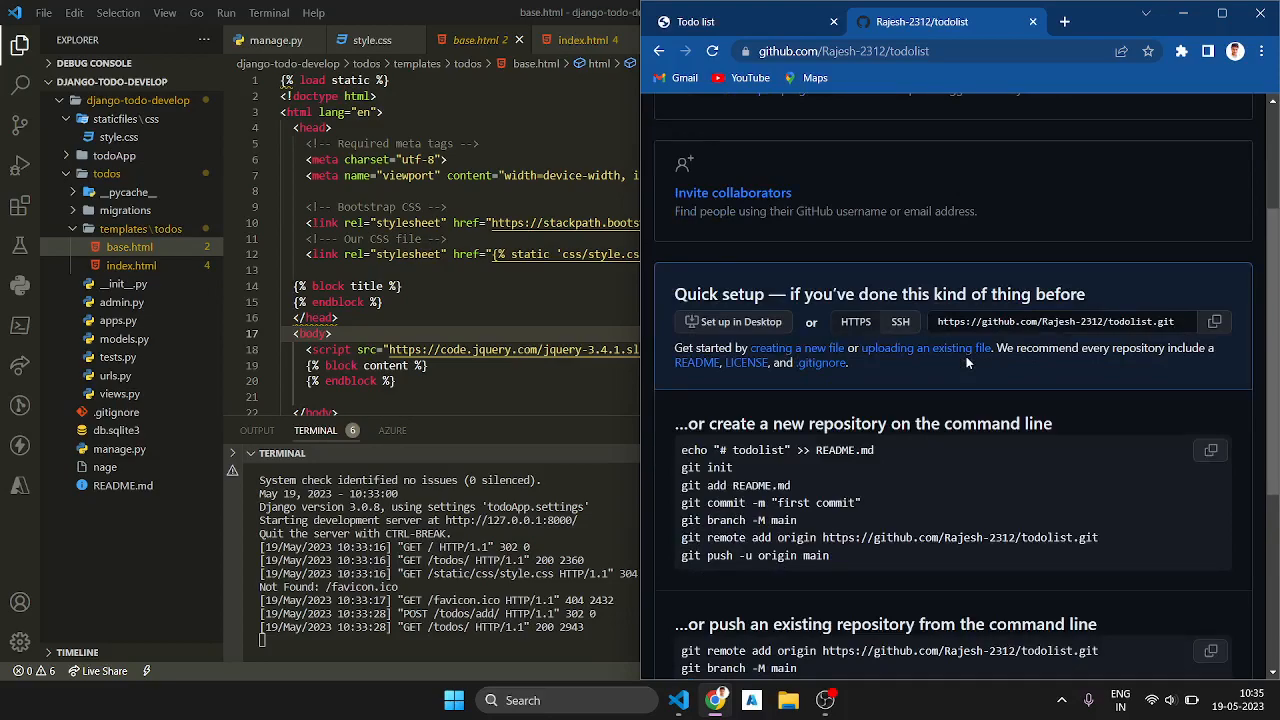
left_click(536, 578)
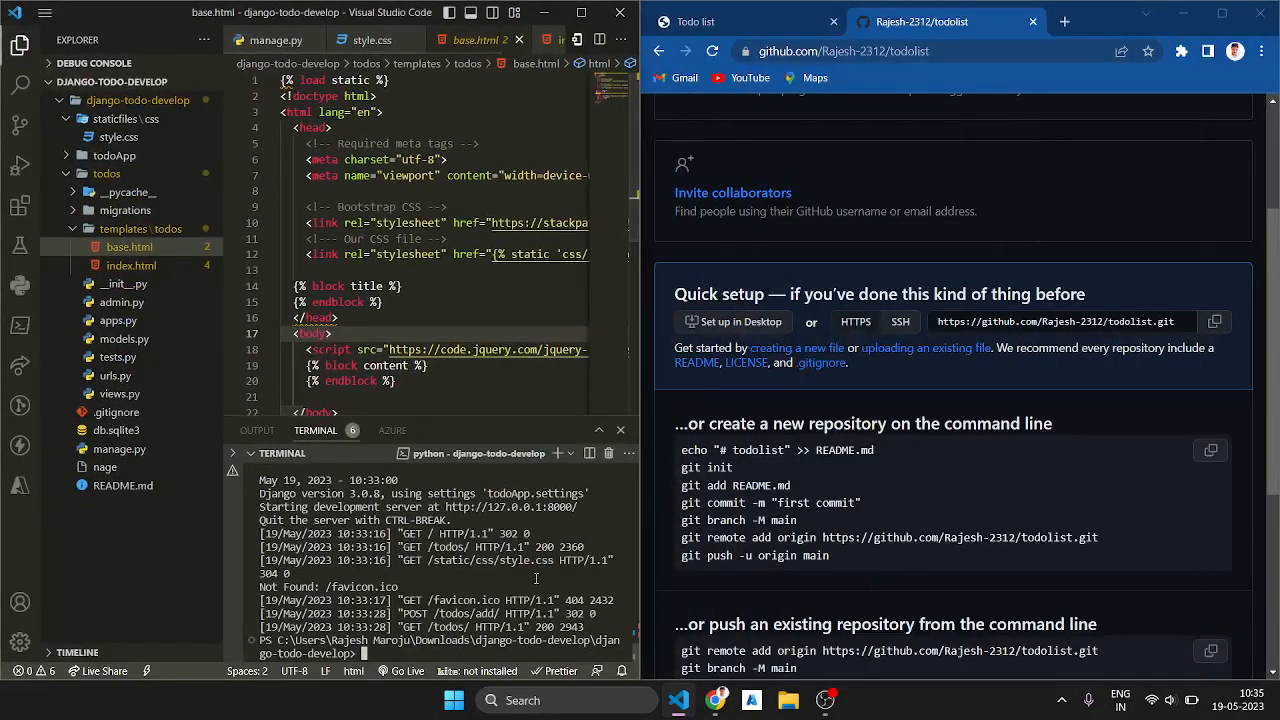
scroll(857, 553, "down", 3)
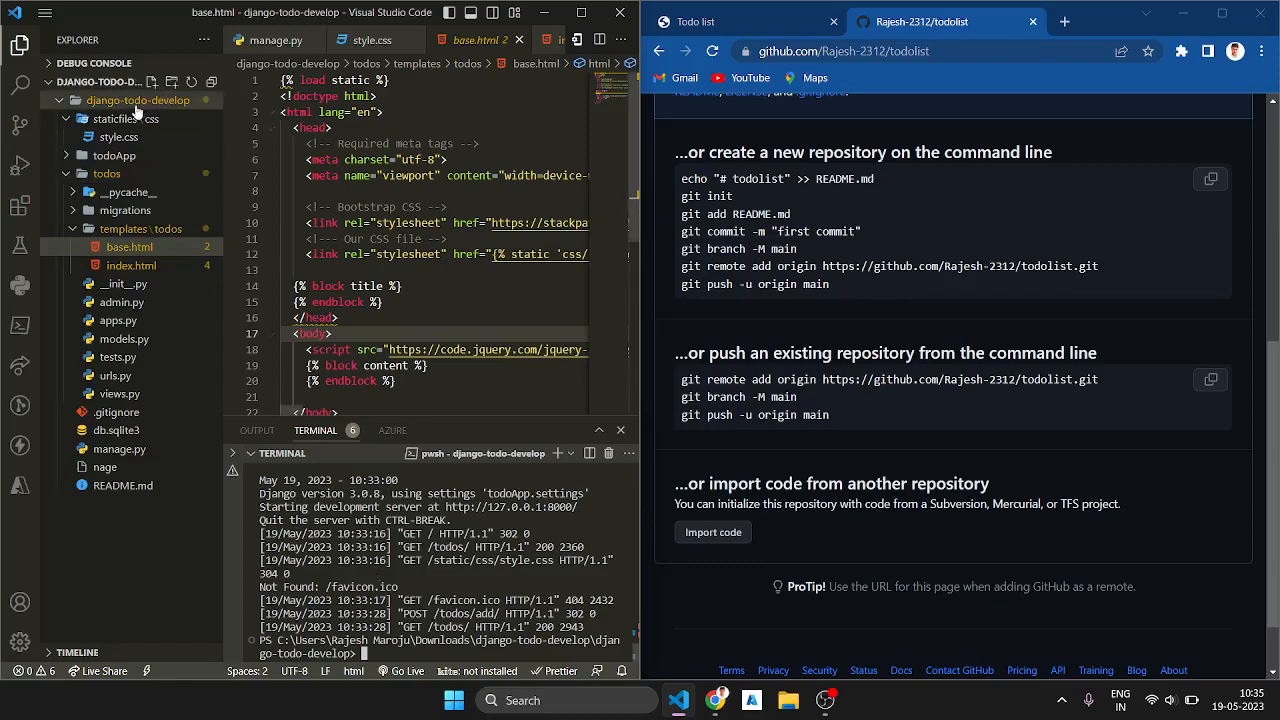
Step: Inspect the inner django-todo-develop folder in Downloads using File Explorer, select its .gitignore file, and close the window
left_click(788, 704)
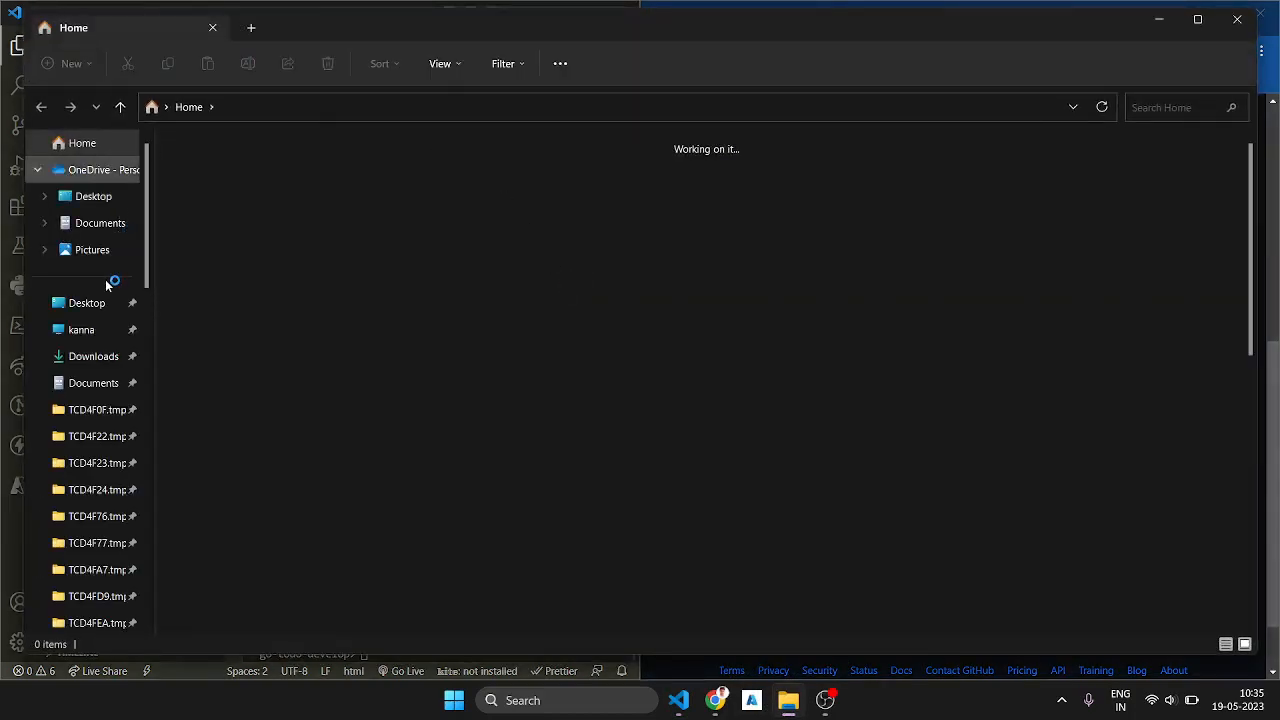
left_click(87, 362)
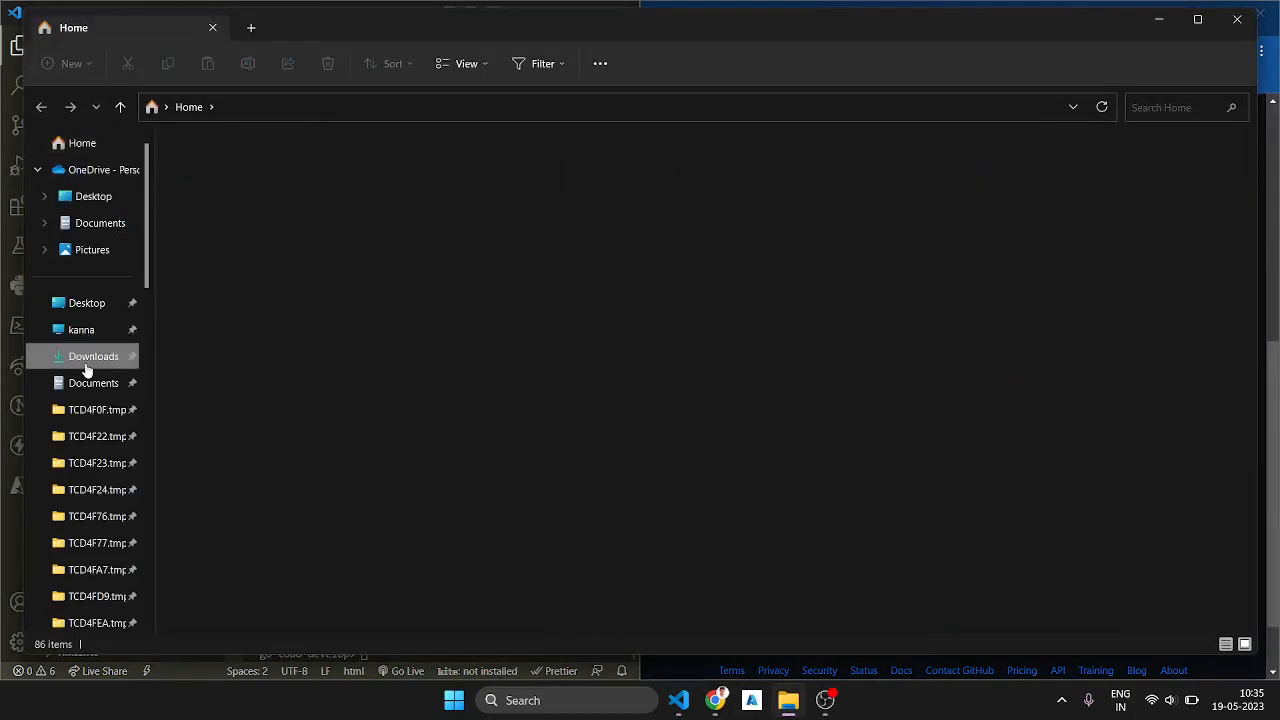
scroll(315, 350, "down", 3)
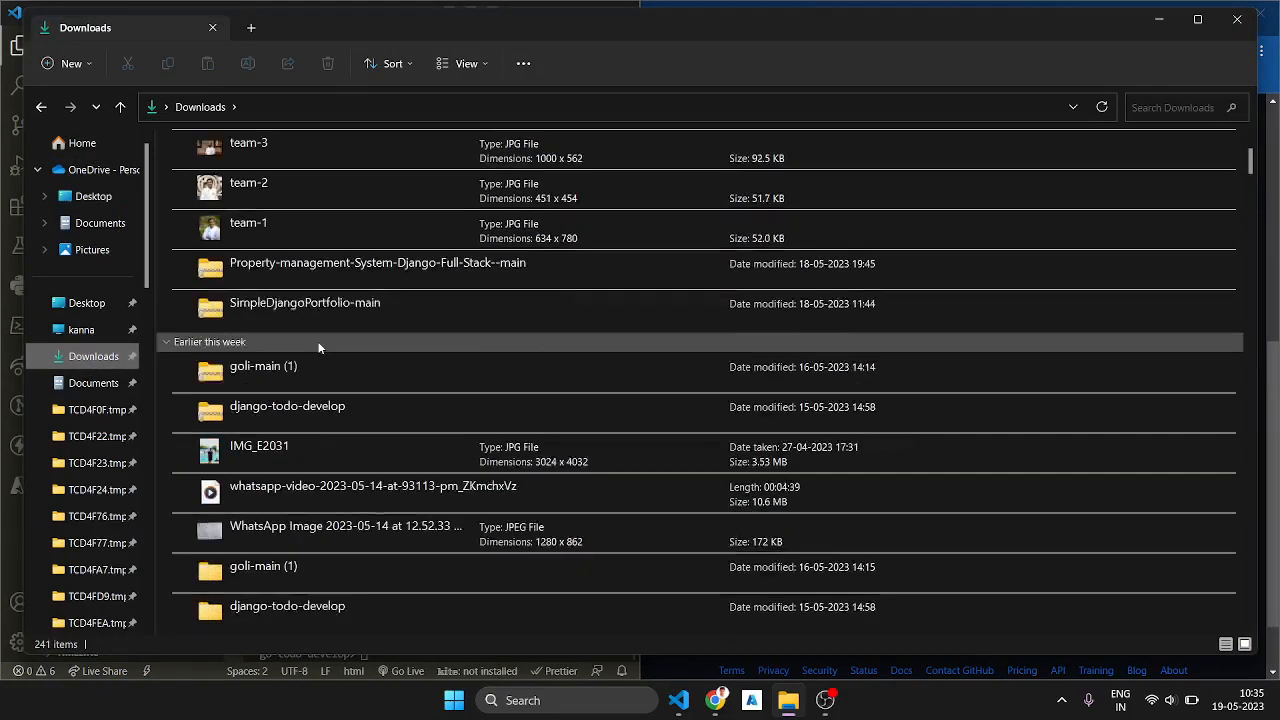
double_click(288, 510)
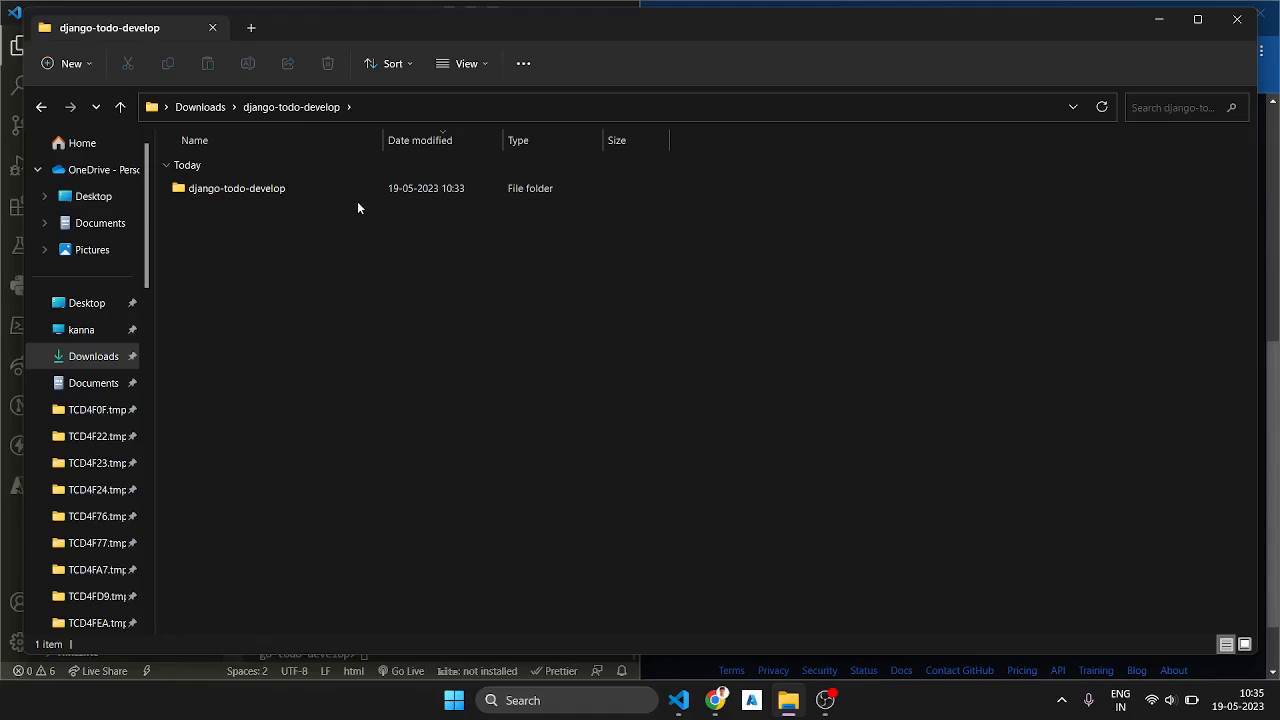
double_click(365, 195)
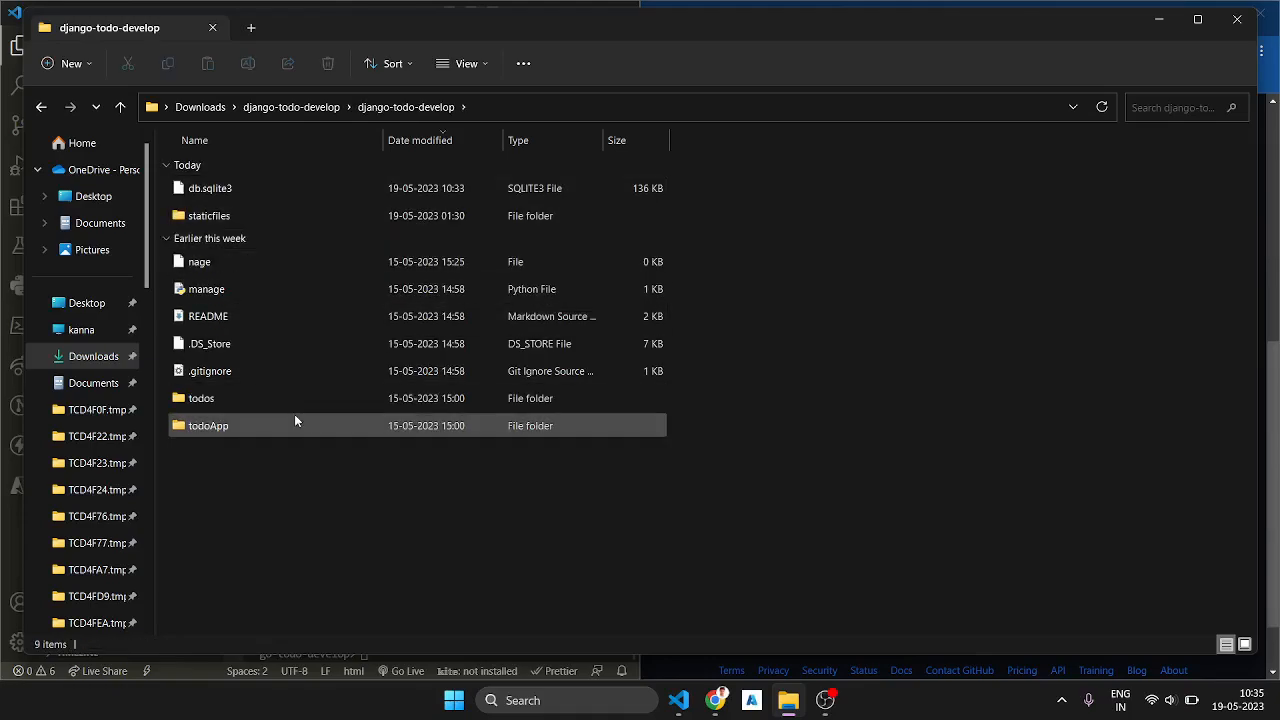
left_click(268, 371)
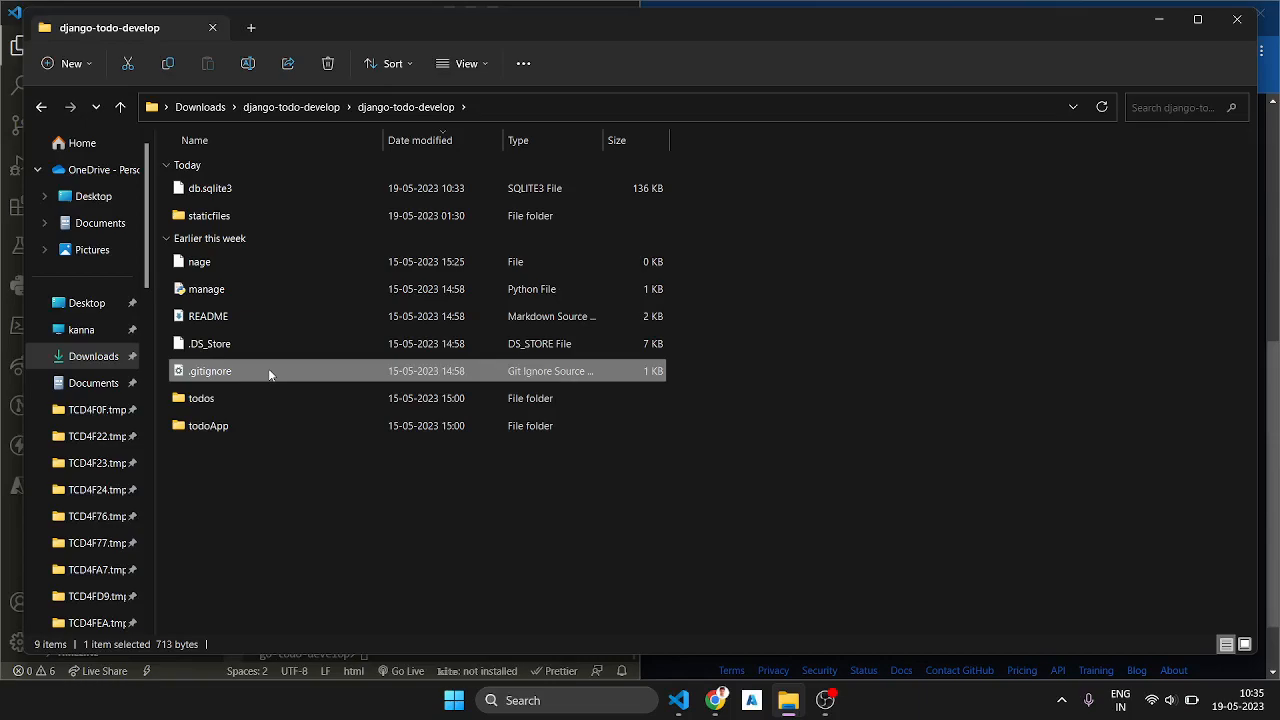
left_click(1250, 22)
Step: Initialize a Git repository in the project folder with git init and stage all files with git add
left_click(503, 568)
type("git init")
key("Return")
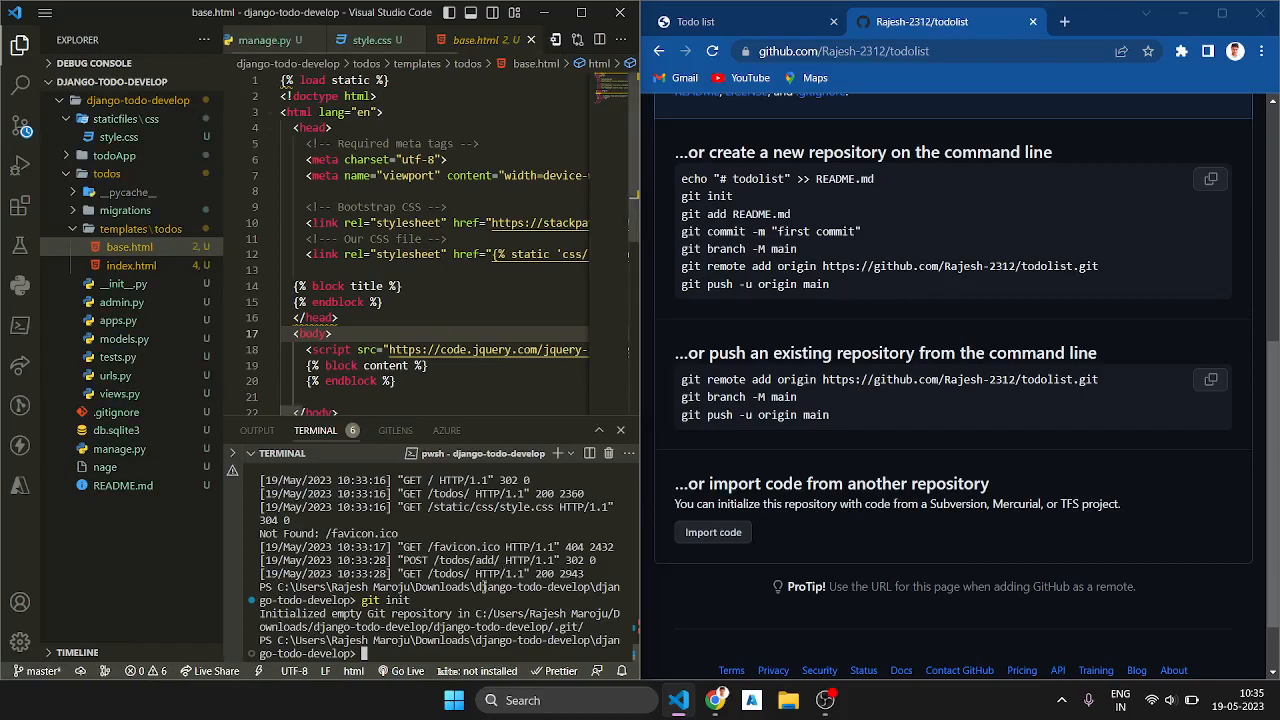
type("git add .")
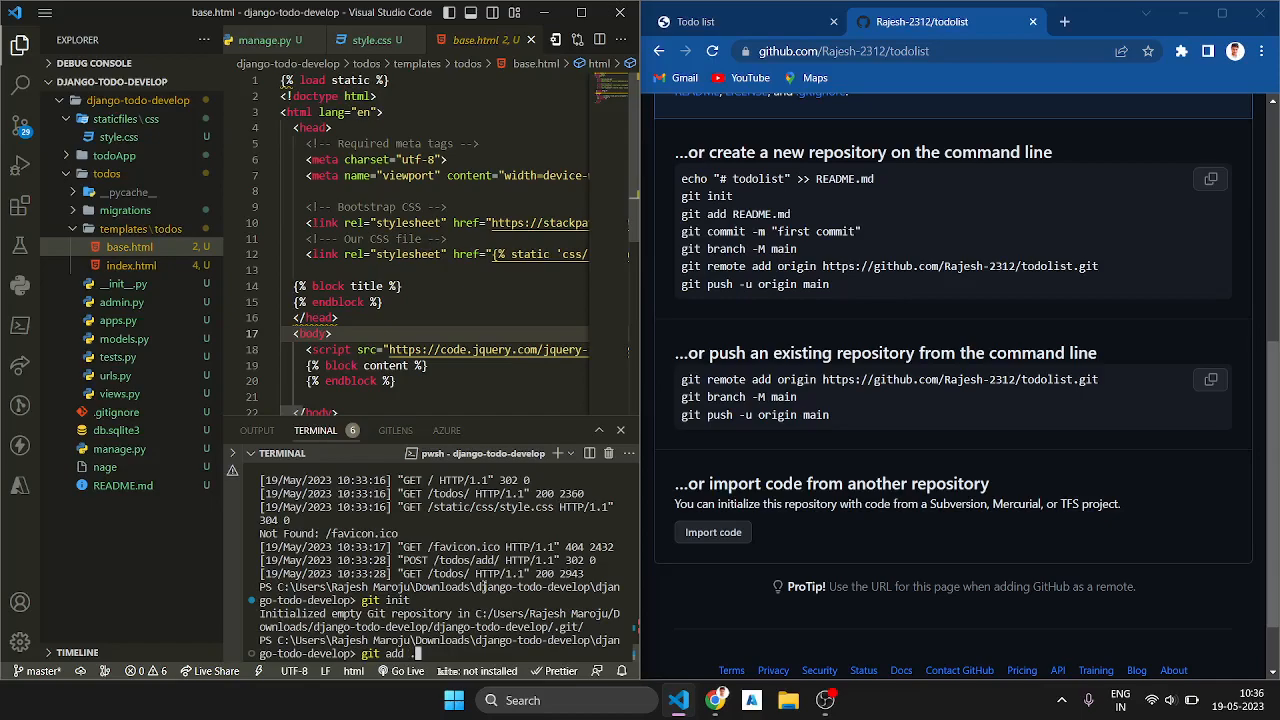
key("Return")
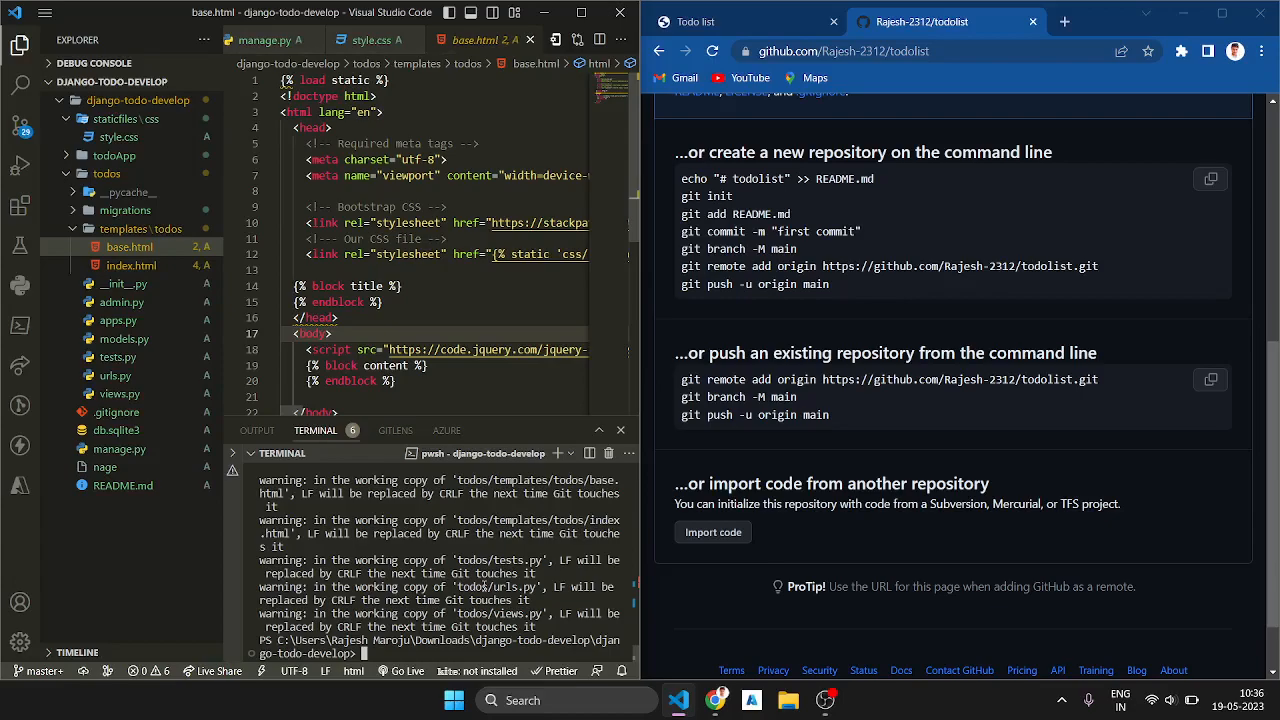
Step: Run GitHub's suggested commands to commit as "first commit", rename the branch to main, add the todolist remote as origin, and push
left_click_drag(835, 289, 676, 228)
key("ctrl+c")
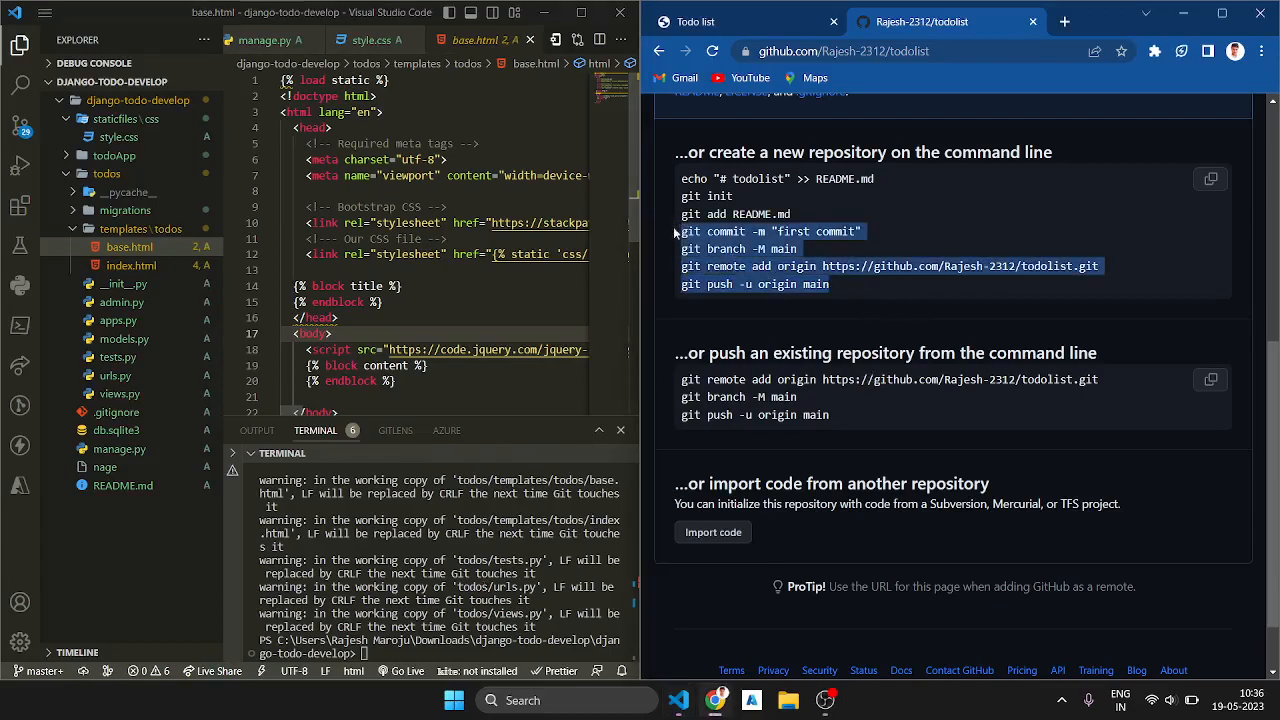
left_click(543, 540)
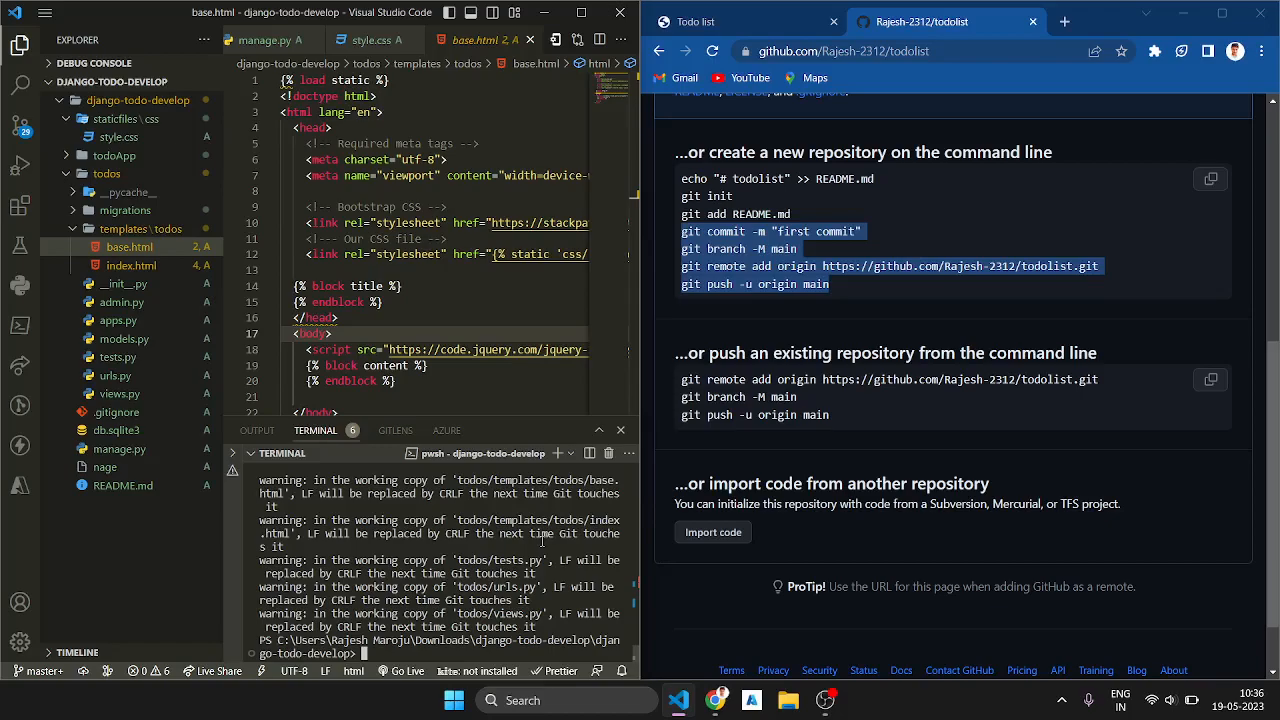
scroll(910, 372, "up", 5)
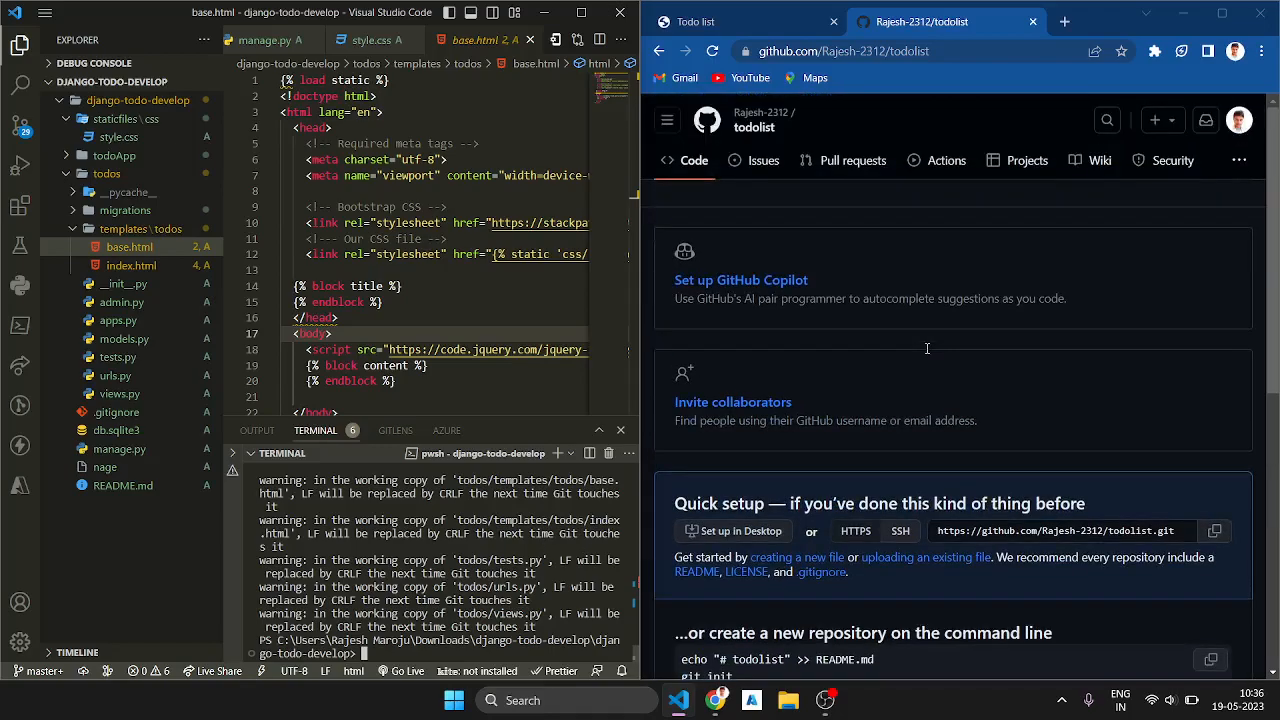
scroll(927, 348, "down", 5)
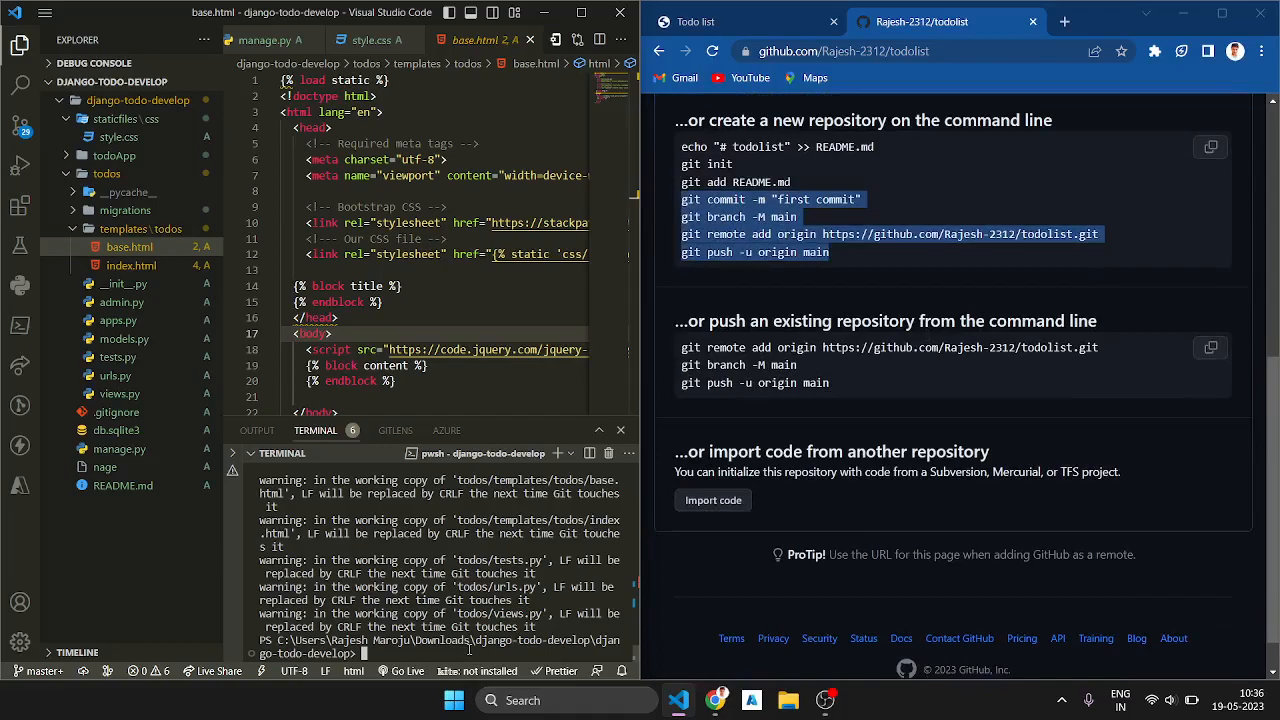
key("ctrl+v")
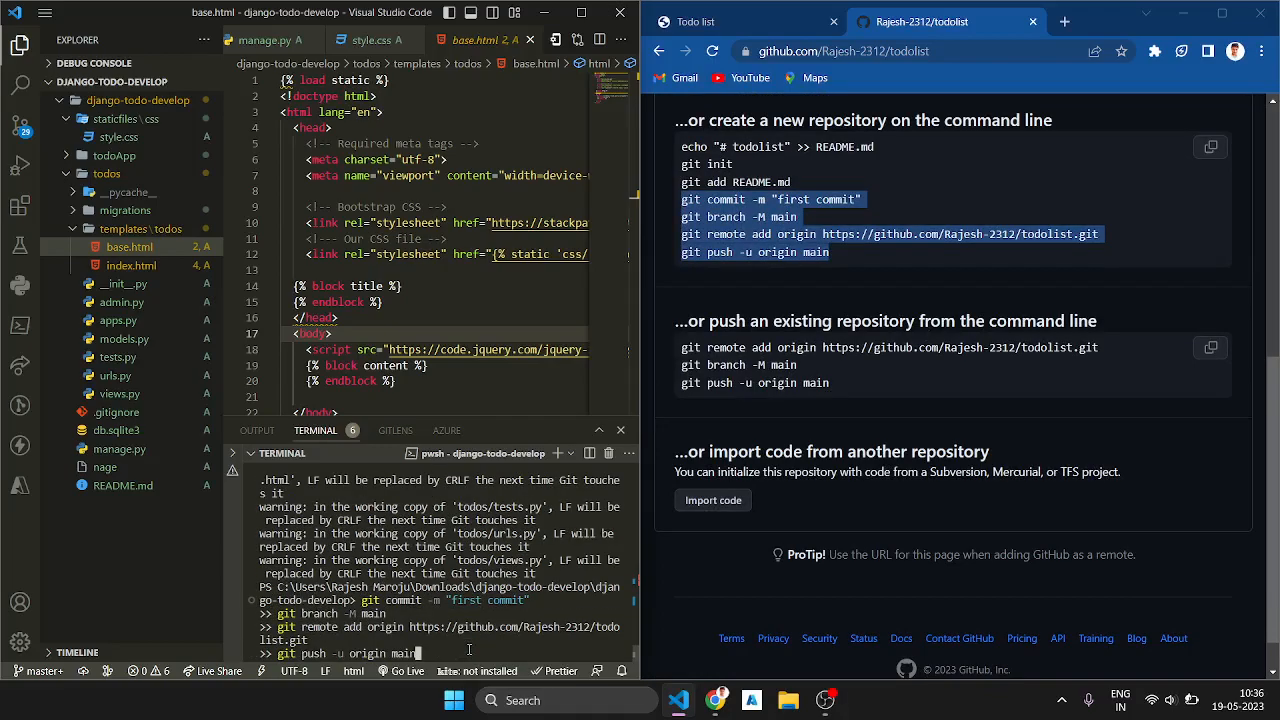
key("Return")
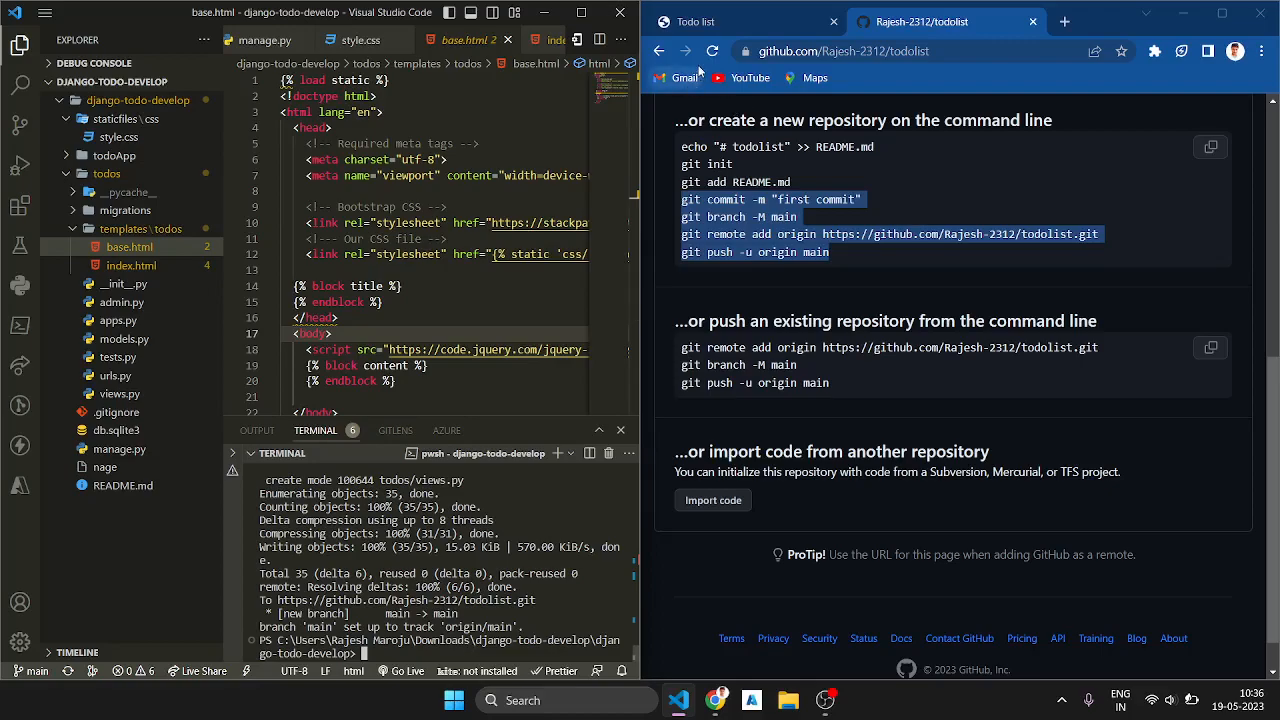
Step: Reload the todolist repository page on GitHub, expand its code listing, and examine the pushed files and README
left_click(710, 53)
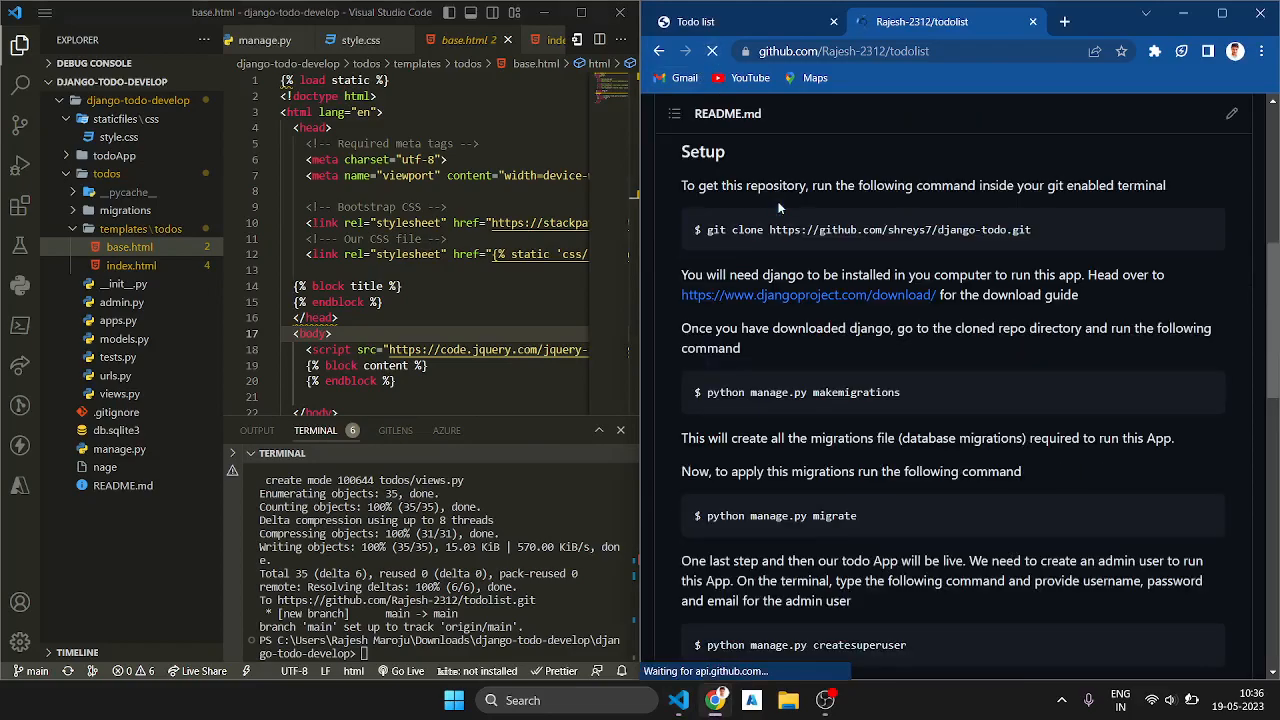
scroll(823, 321, "down", 4)
scroll(823, 321, "up", 9)
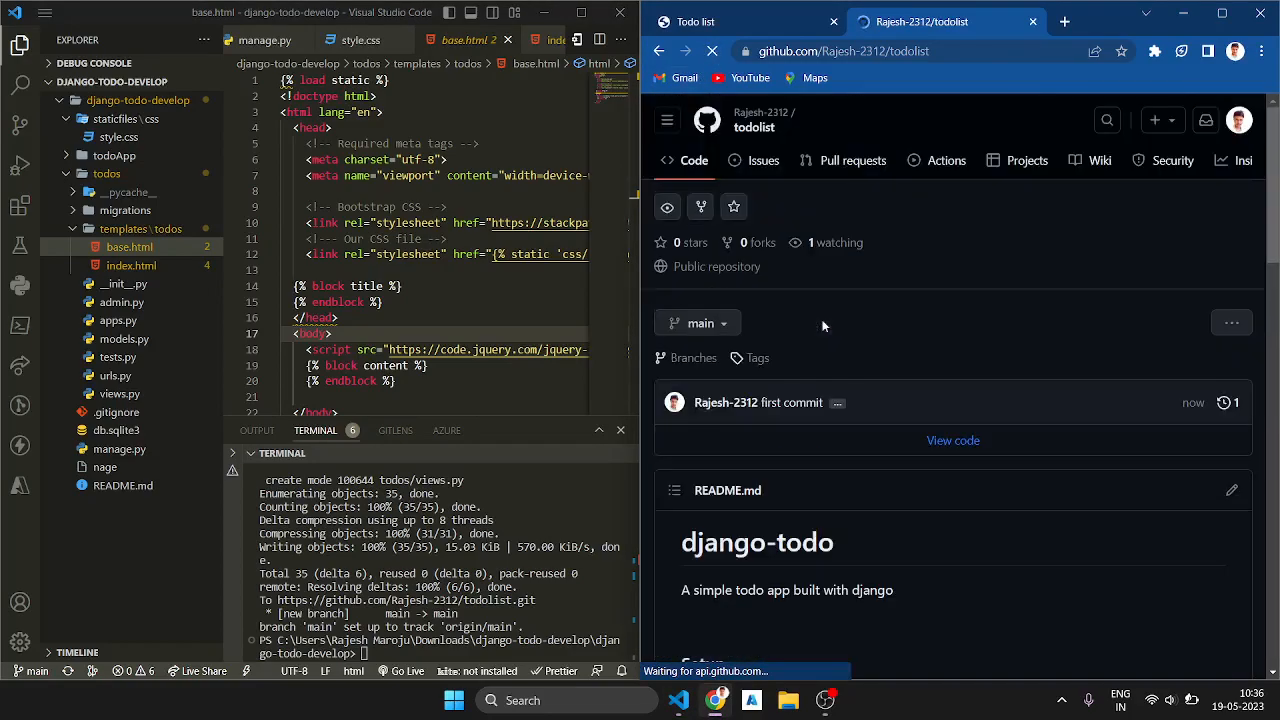
scroll(914, 590, "down", 3)
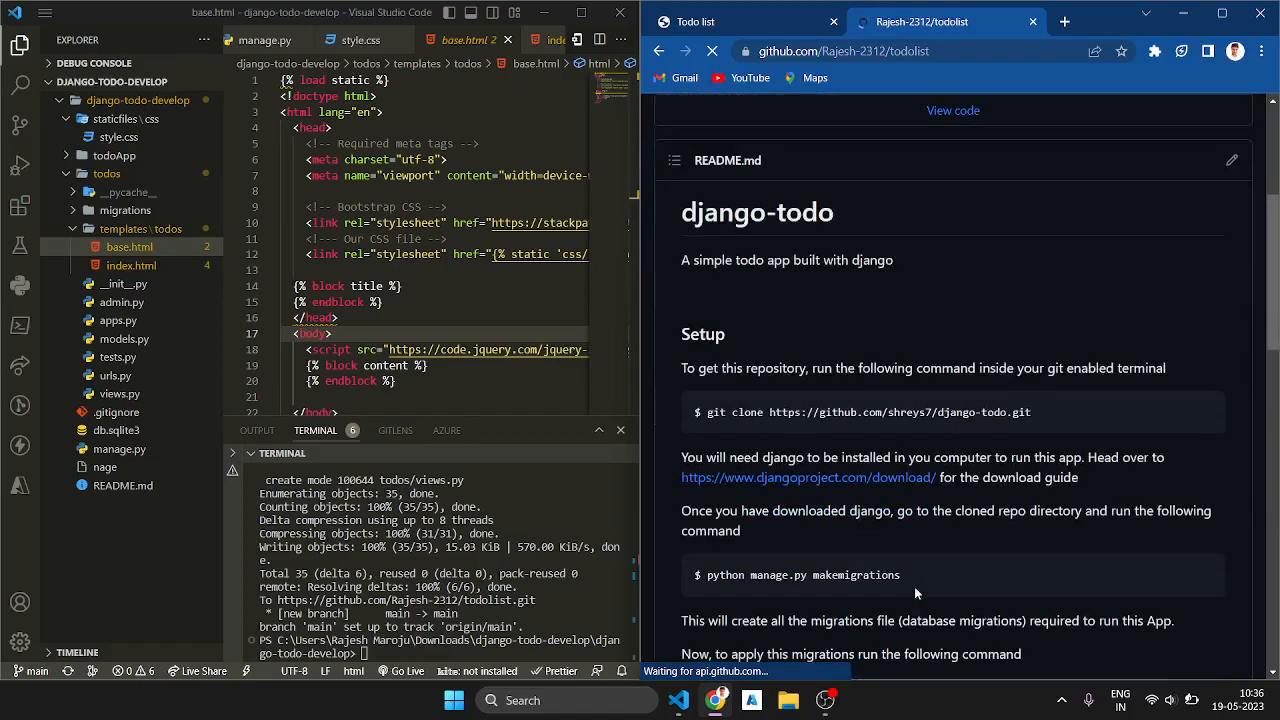
scroll(914, 590, "down", 3)
scroll(914, 590, "up", 4)
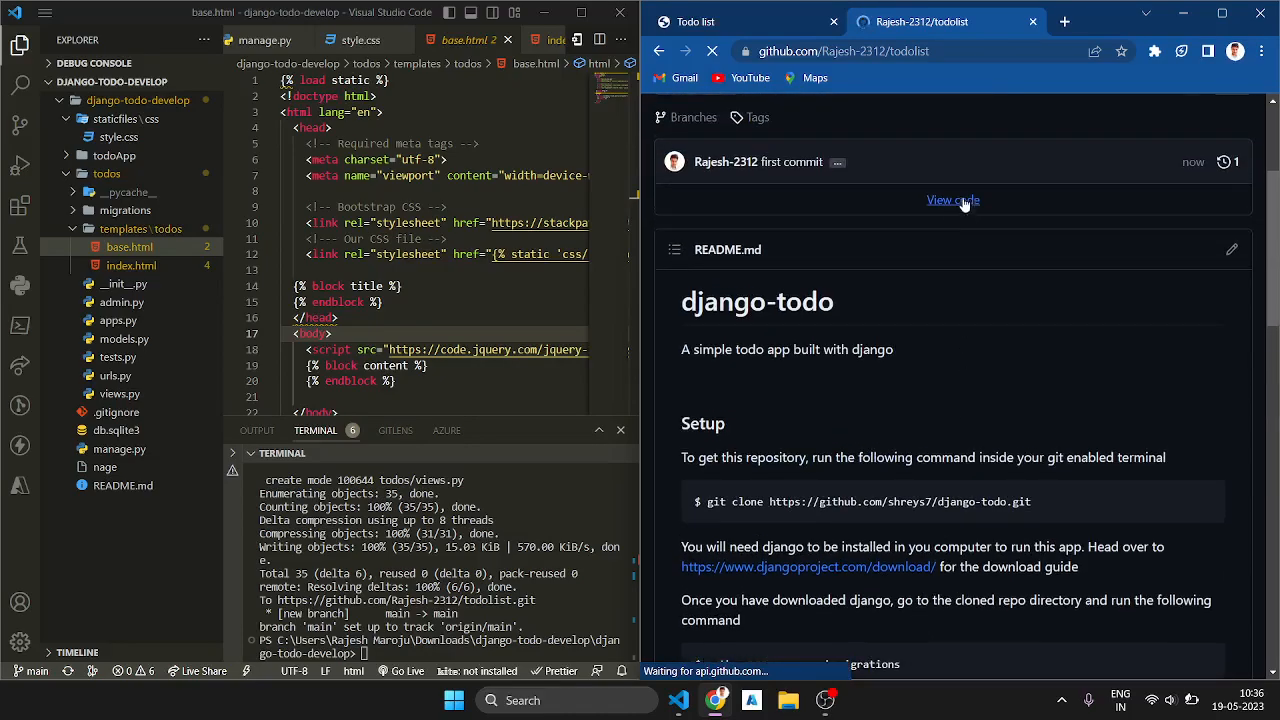
left_click(957, 198)
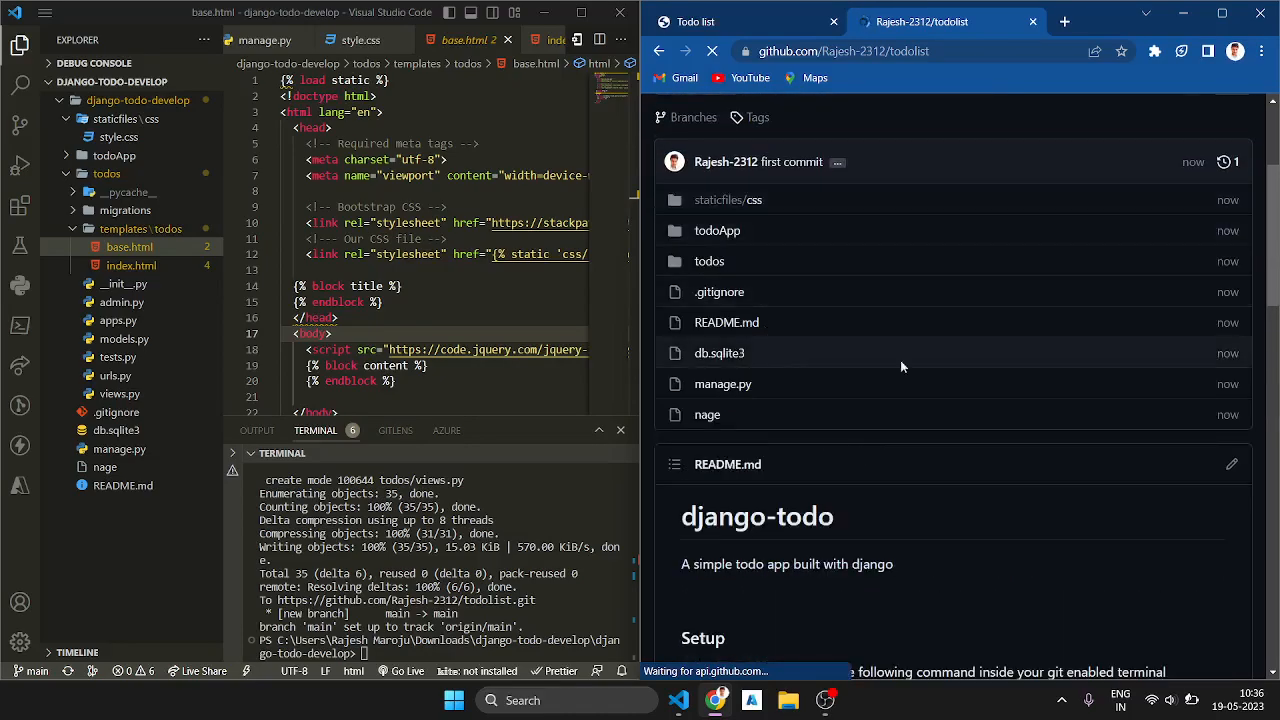
left_click(1222, 13)
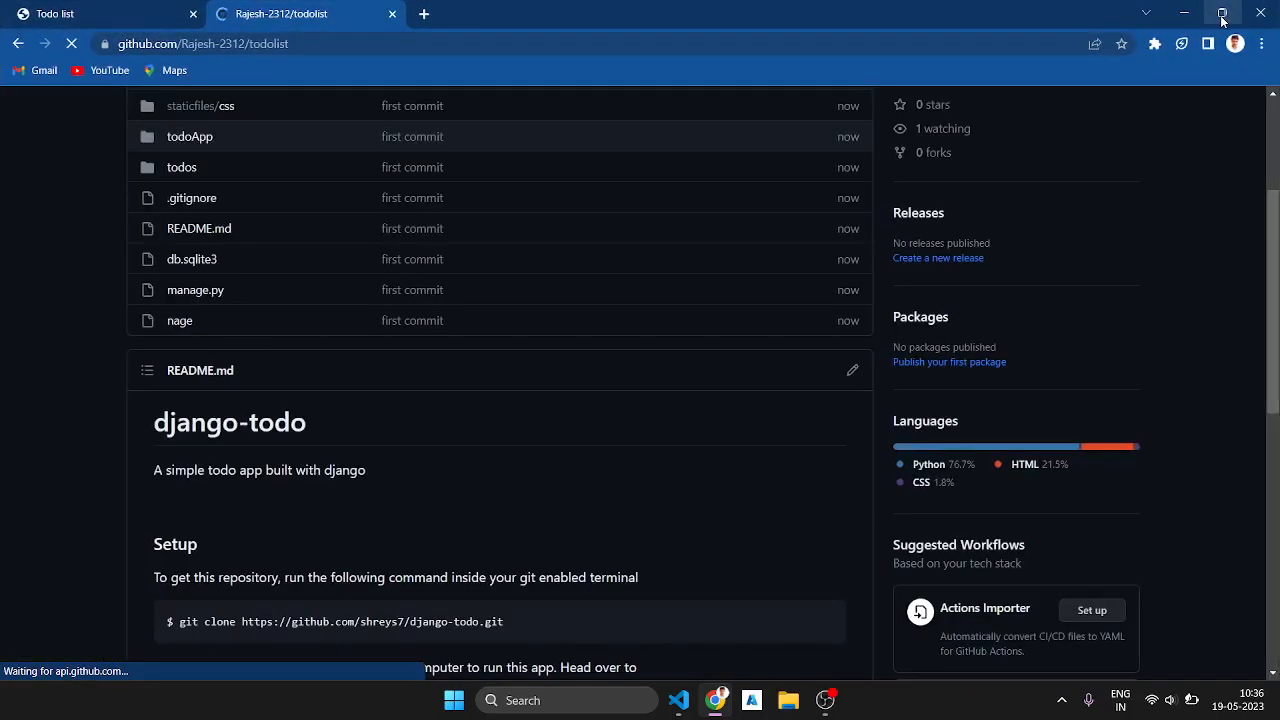
scroll(377, 352, "up", 3)
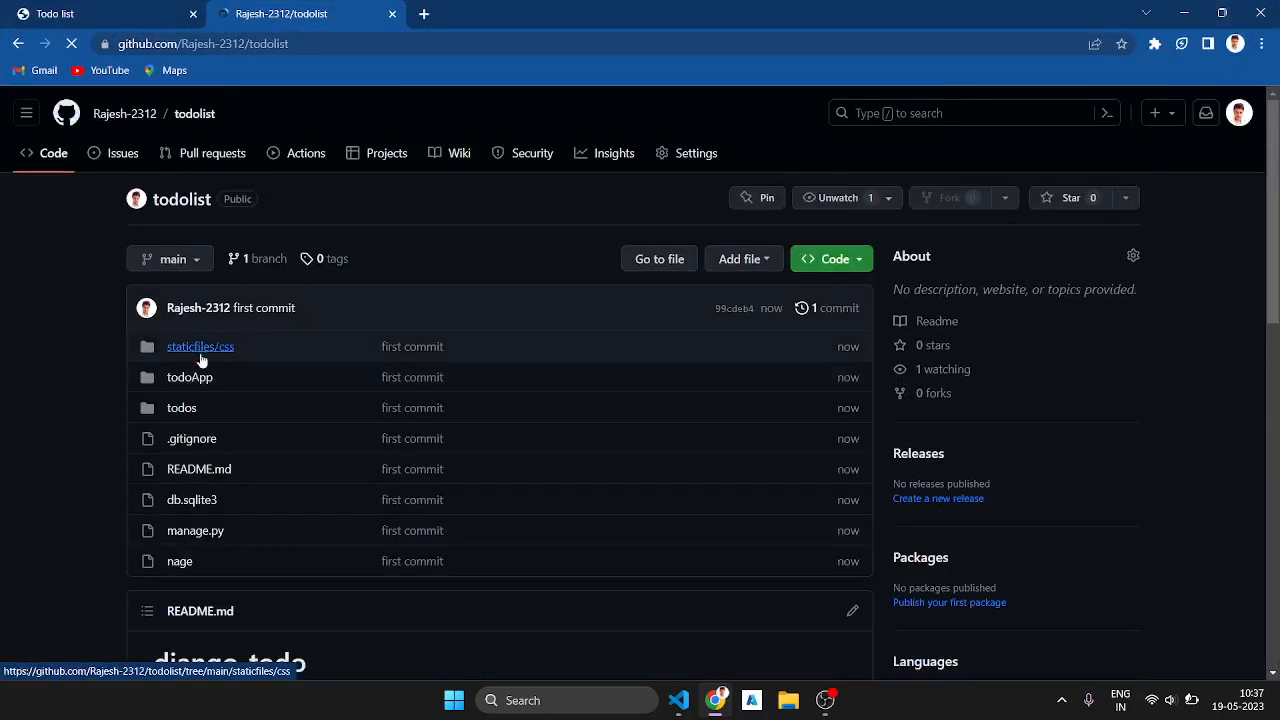
scroll(293, 419, "down", 3)
scroll(293, 419, "up", 3)
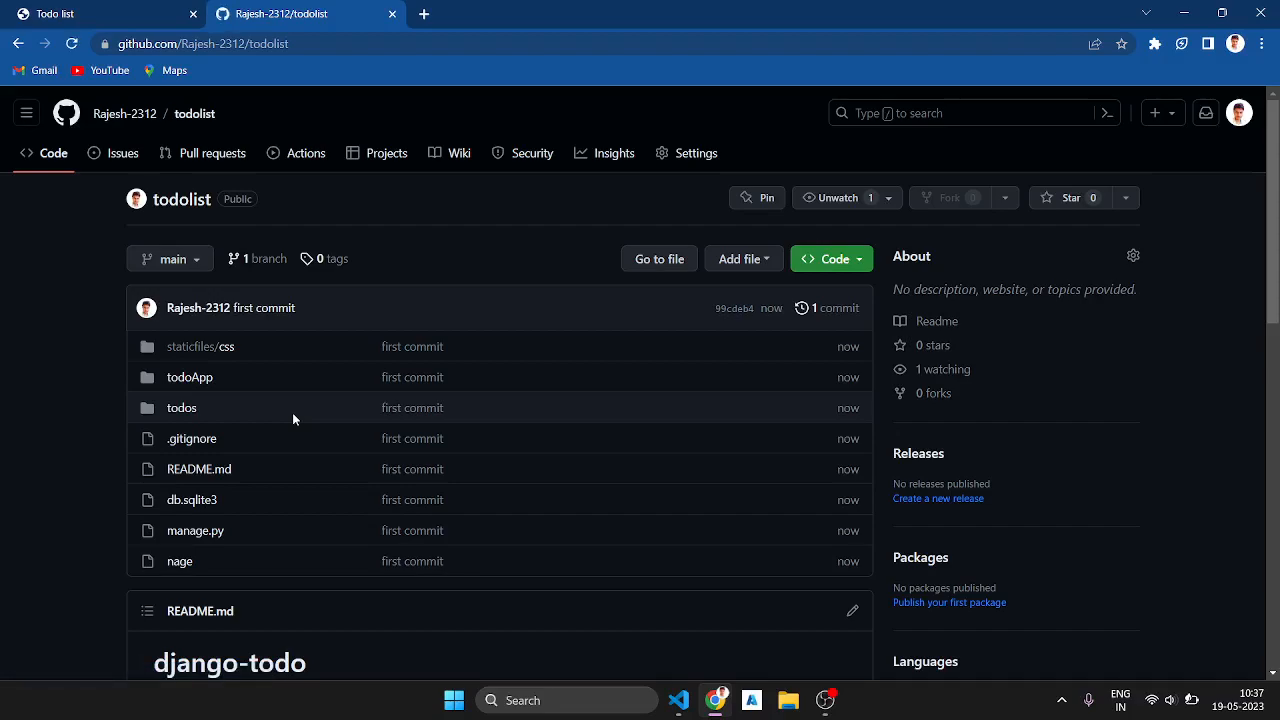
Step: Switch to the Microsoft Azure portal and start creating a new Web App resource
left_click(750, 702)
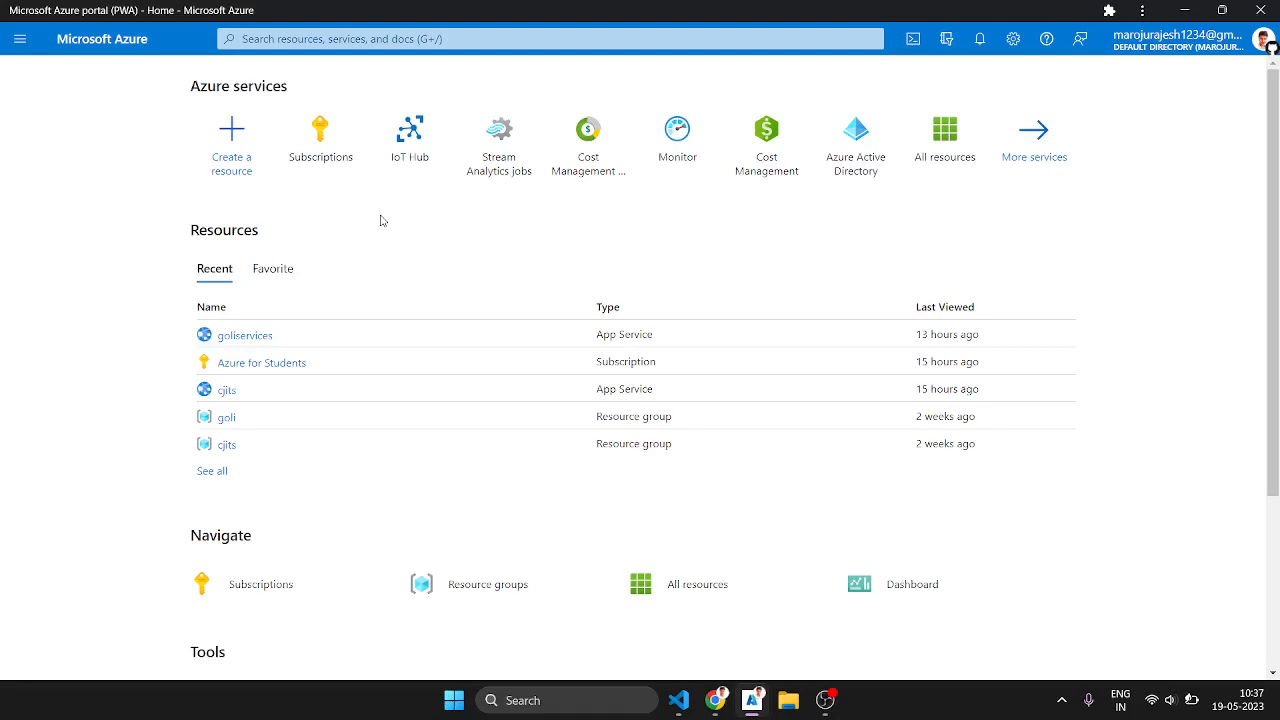
left_click(240, 168)
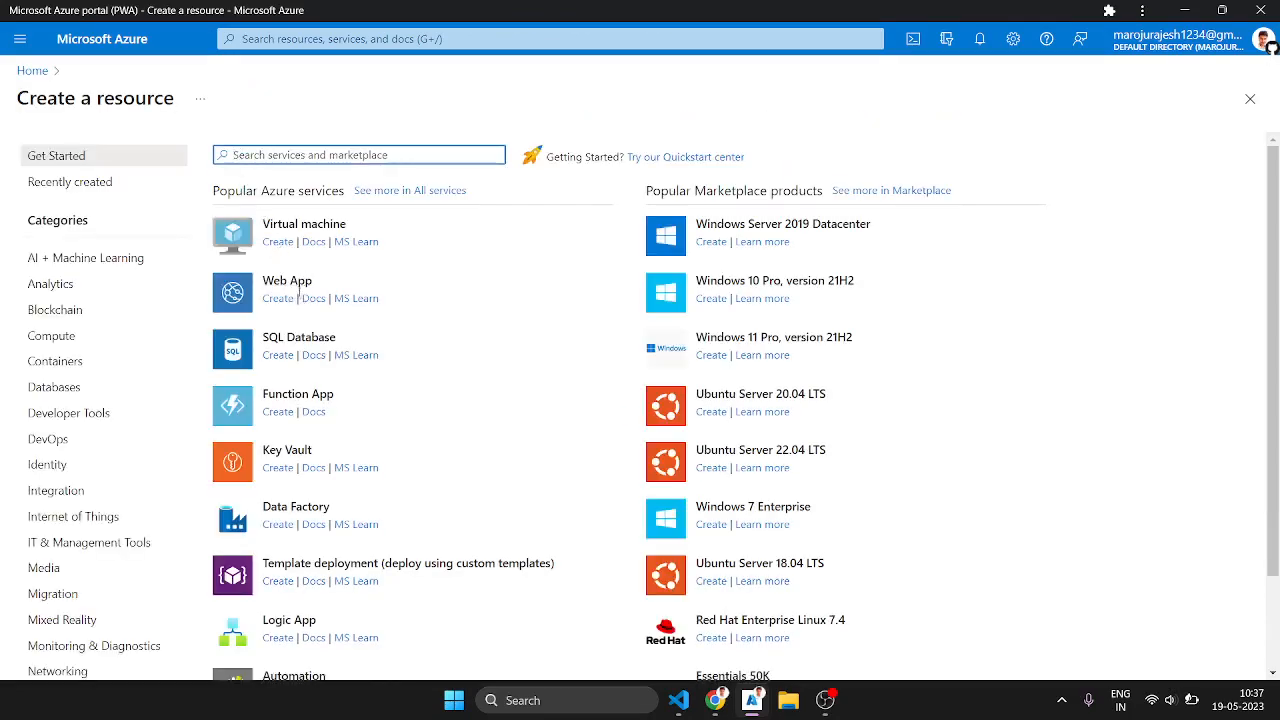
left_click(287, 300)
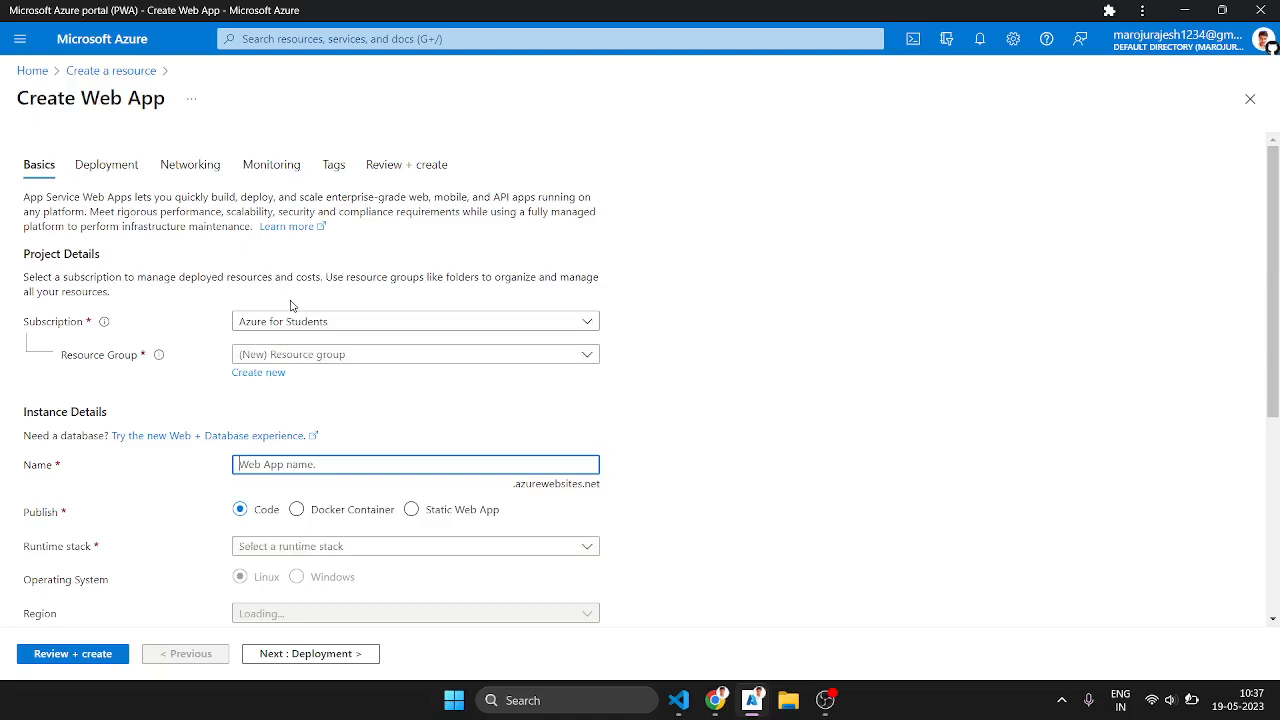
Step: Create a new resource group named todolist for the web app
left_click(308, 357)
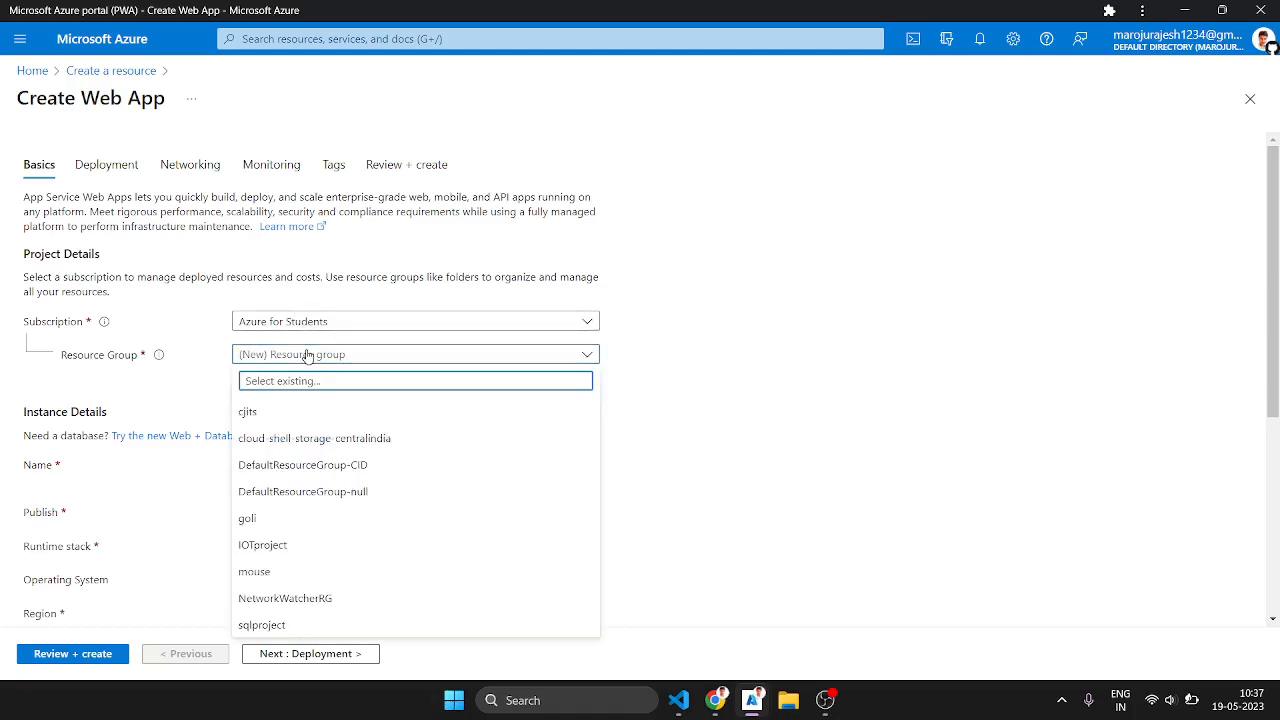
left_click(647, 408)
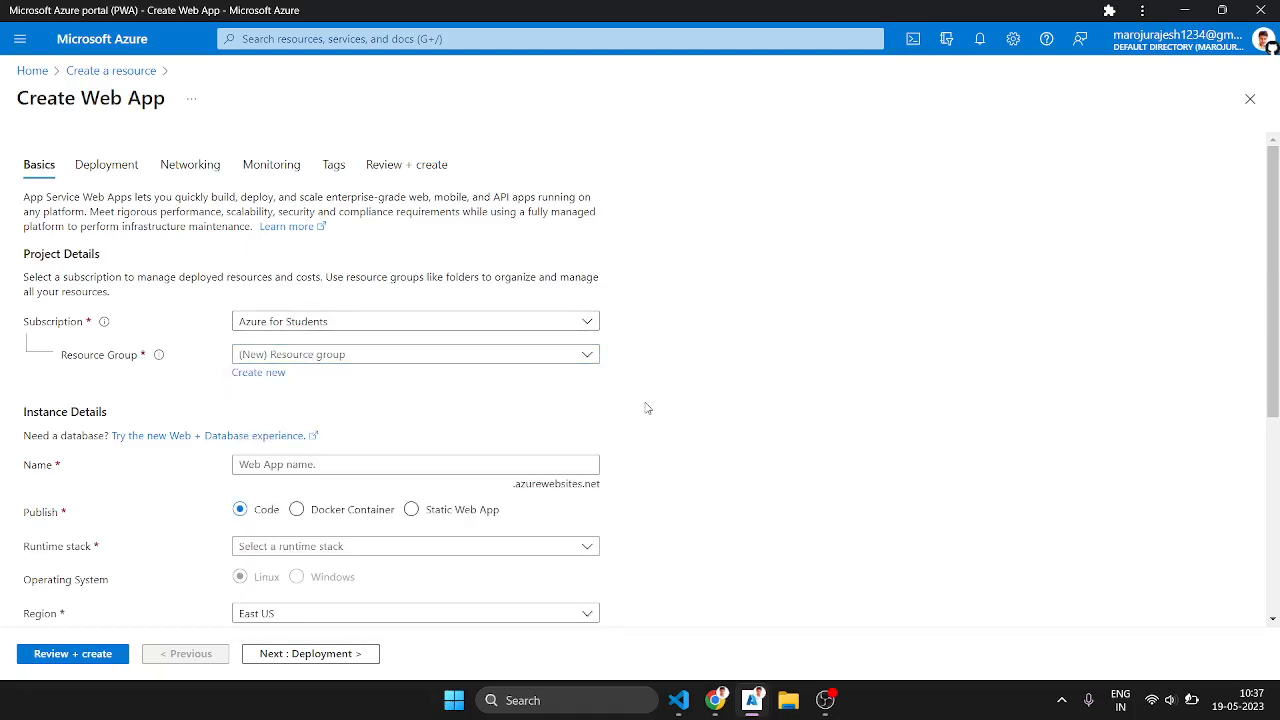
left_click(267, 375)
type("todolist")
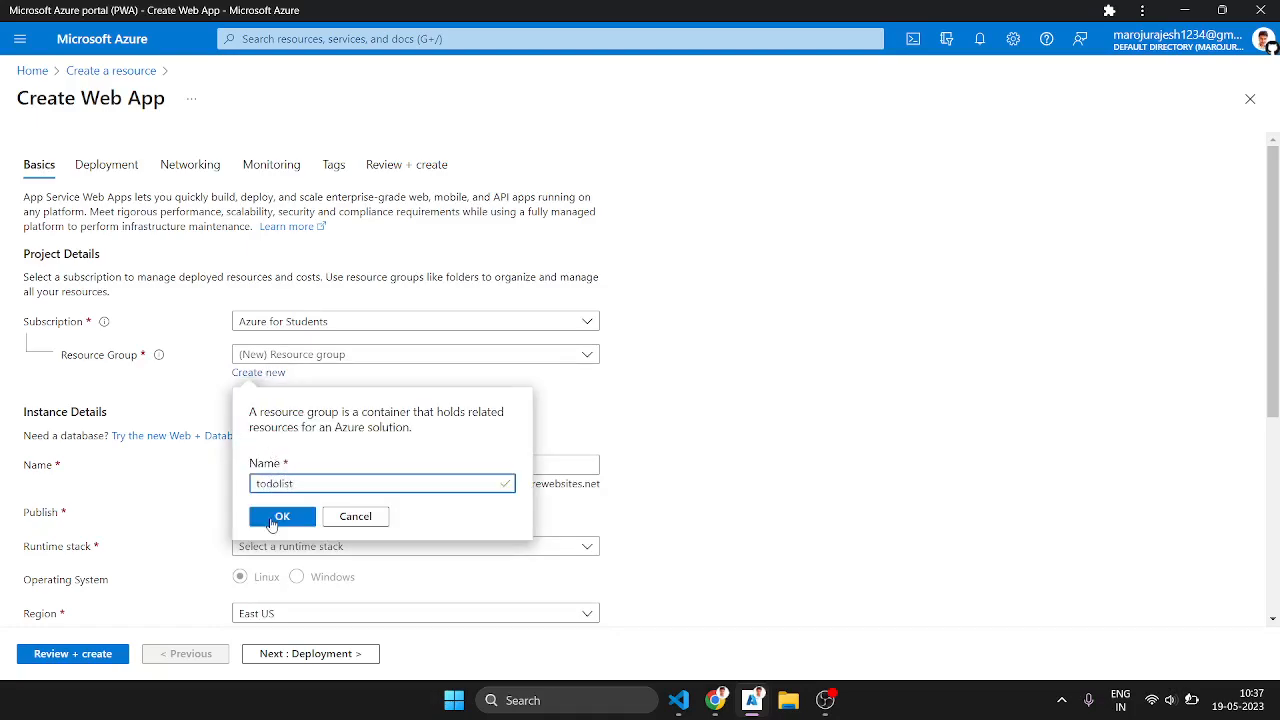
left_click(272, 520)
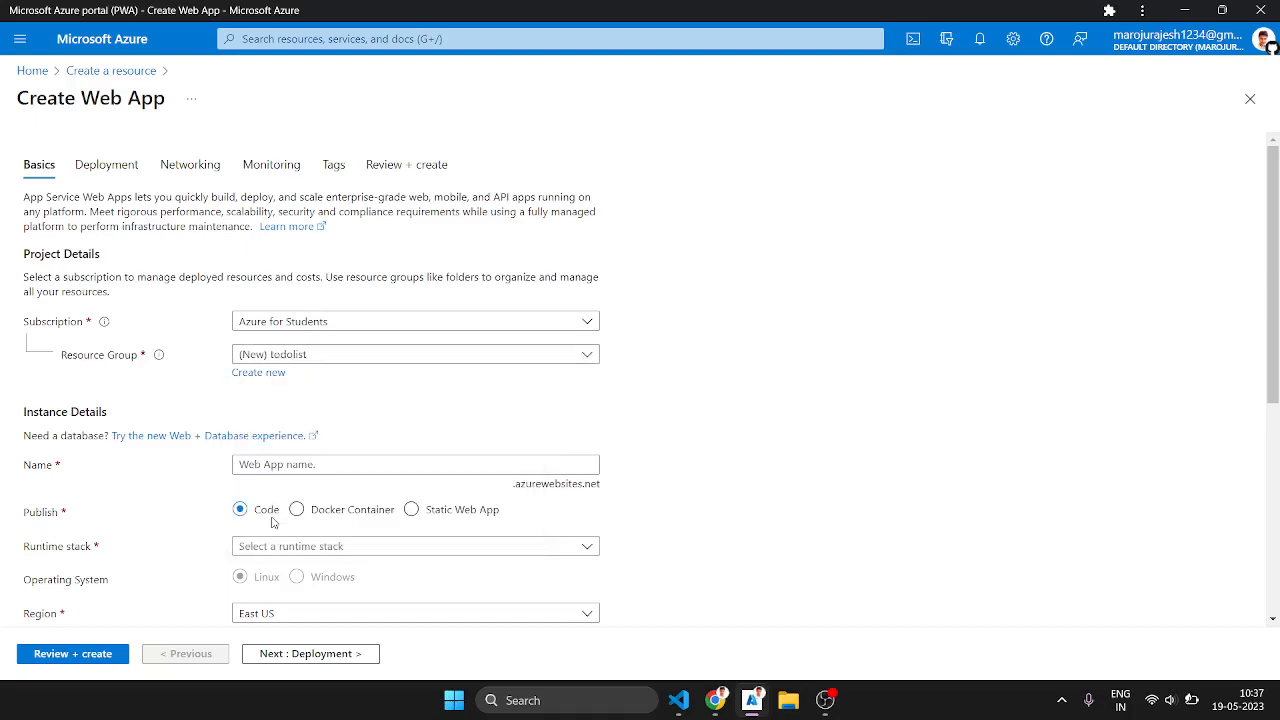
Step: Try to name the web app todolist
left_click(296, 468)
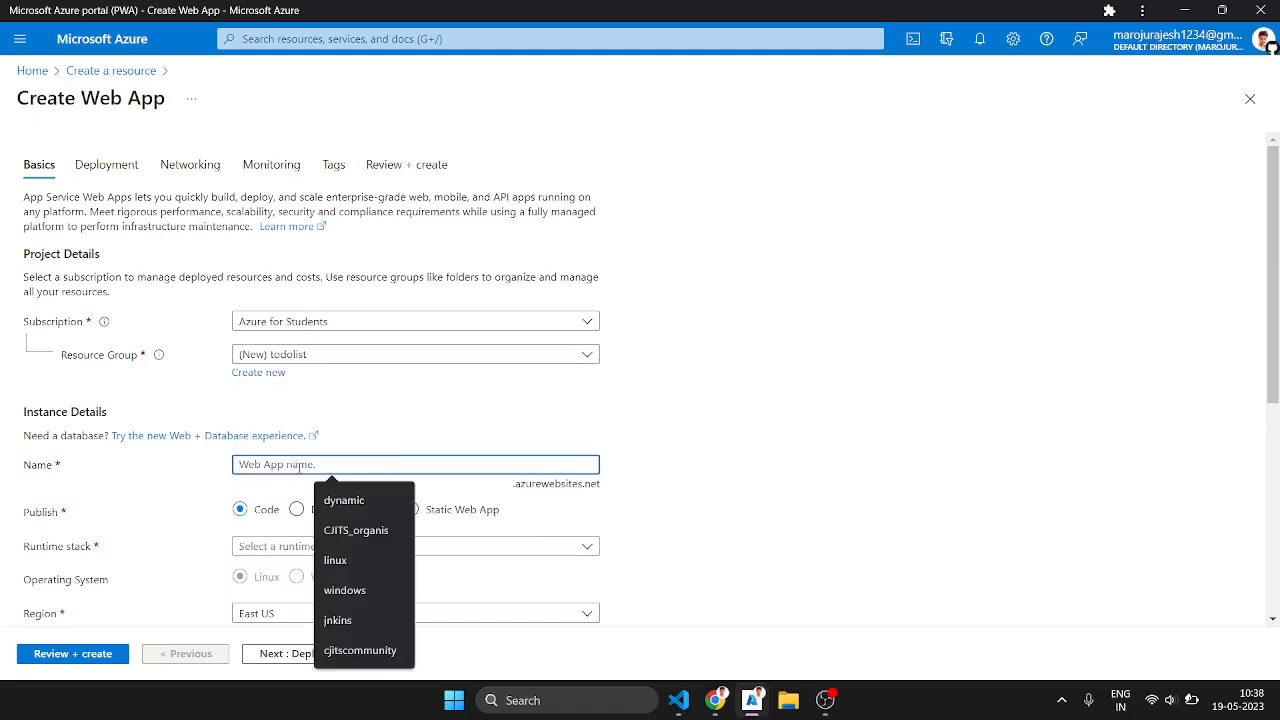
left_click(605, 492)
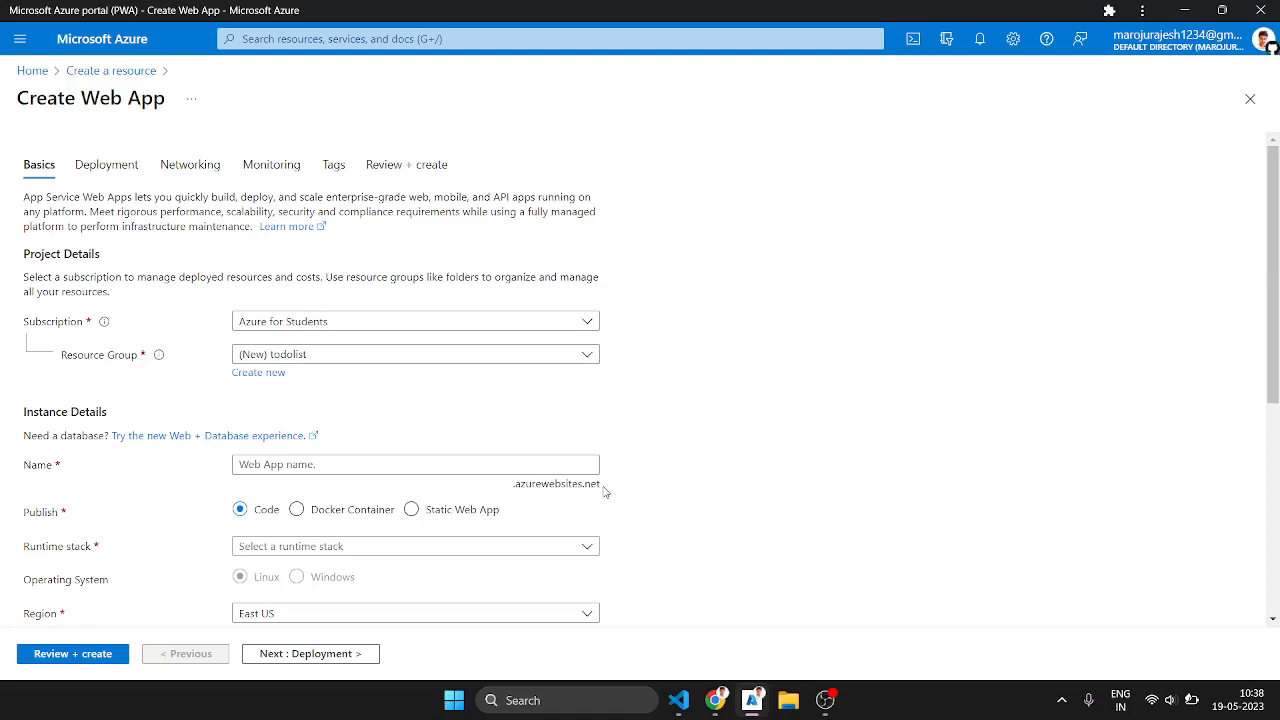
left_click(454, 464)
type("to")
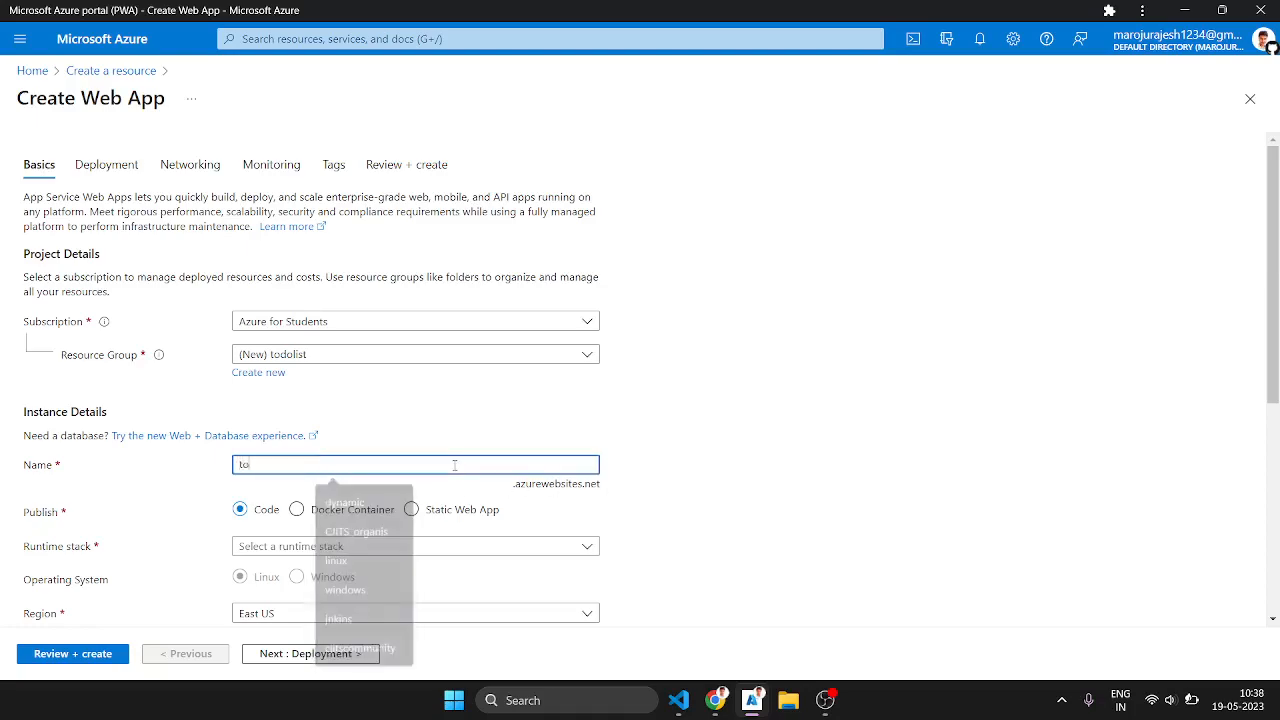
type("dolist")
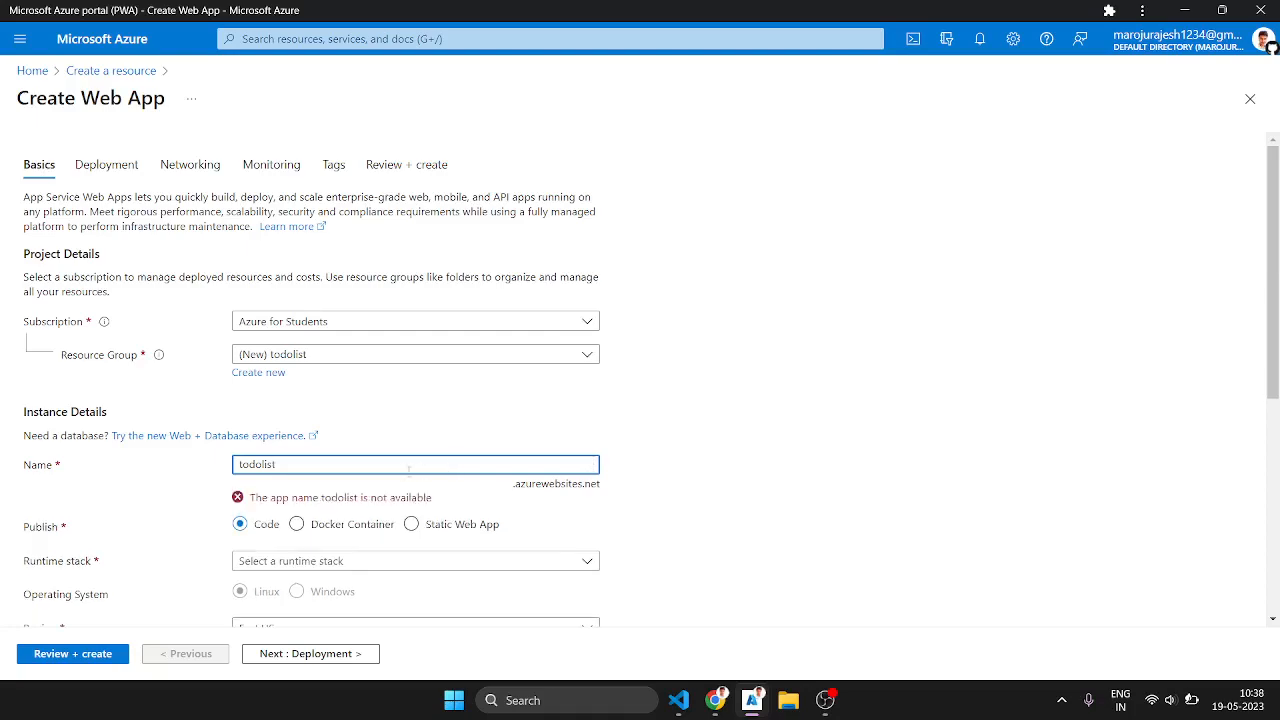
Step: Try to name the web app to-dolist
left_click(376, 481)
left_click(371, 466)
key("BackSpace")
key("BackSpace")
key("BackSpace")
type("listapp")
key("BackSpace")
key("BackSpace")
key("BackSpace")
key("BackSpace")
key("BackSpace")
key("BackSpace")
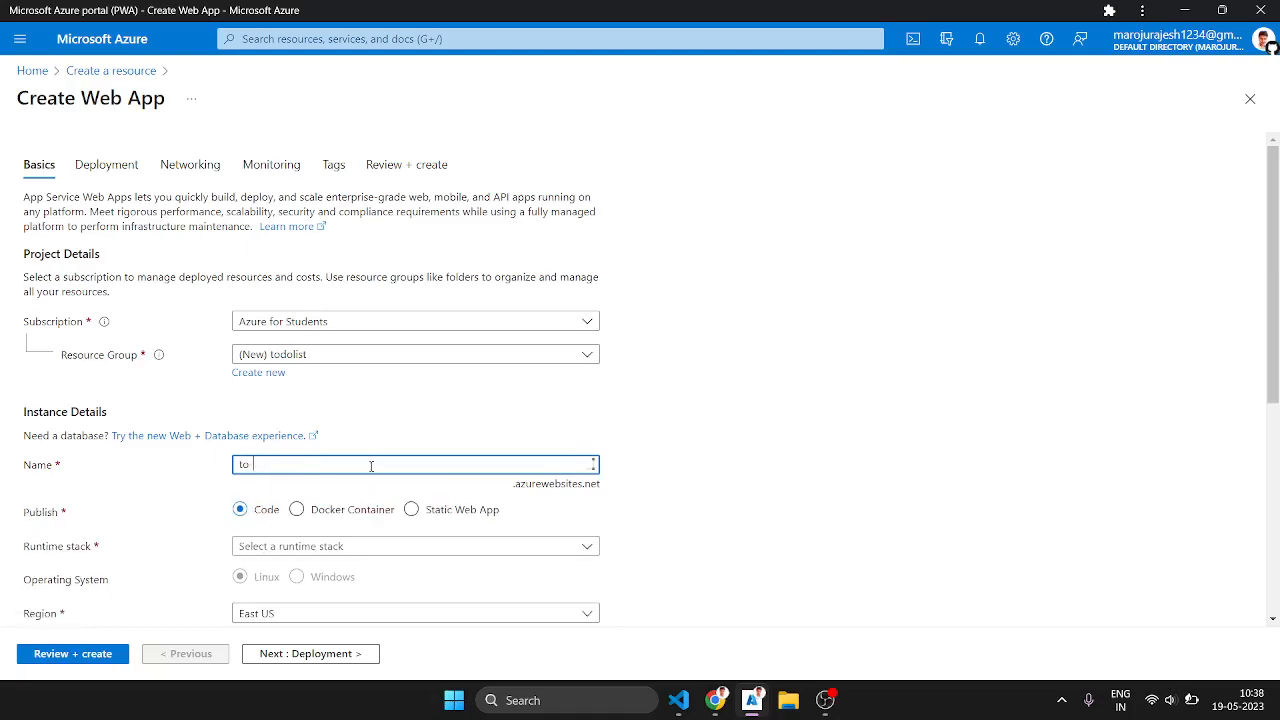
type("-dolist")
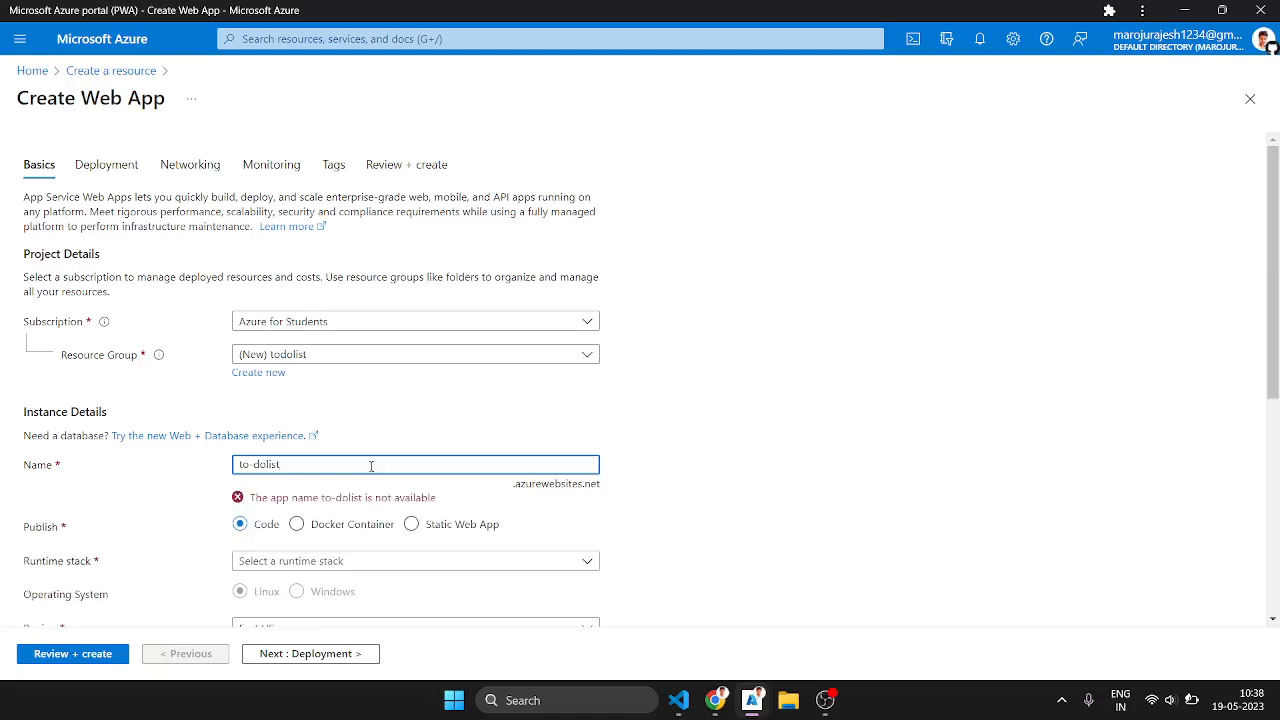
Step: Try to name the web app Todolists
key("Left")
key("Left")
key("Left")
key("Left")
type("-")
left_click(243, 466)
key("BackSpace")
type("T")
key("BackSpace")
key("BackSpace")
key("BackSpace")
key("BackSpace")
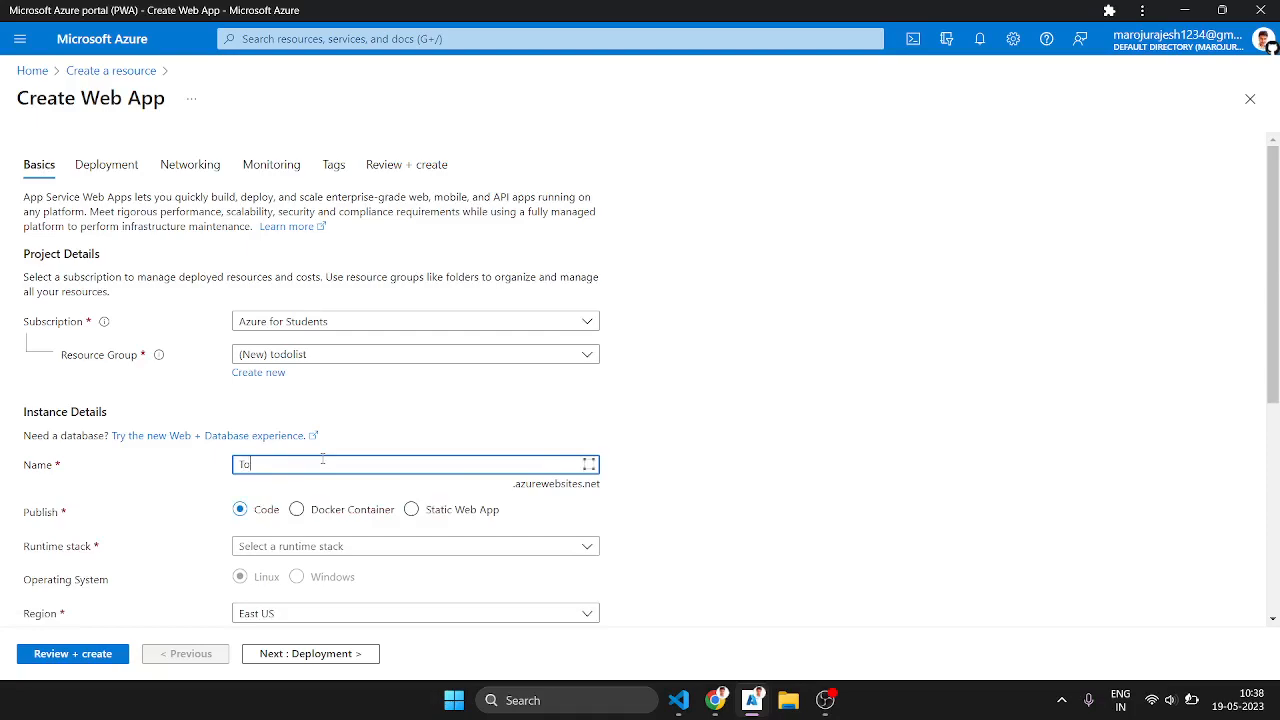
type("d")
type("o_l")
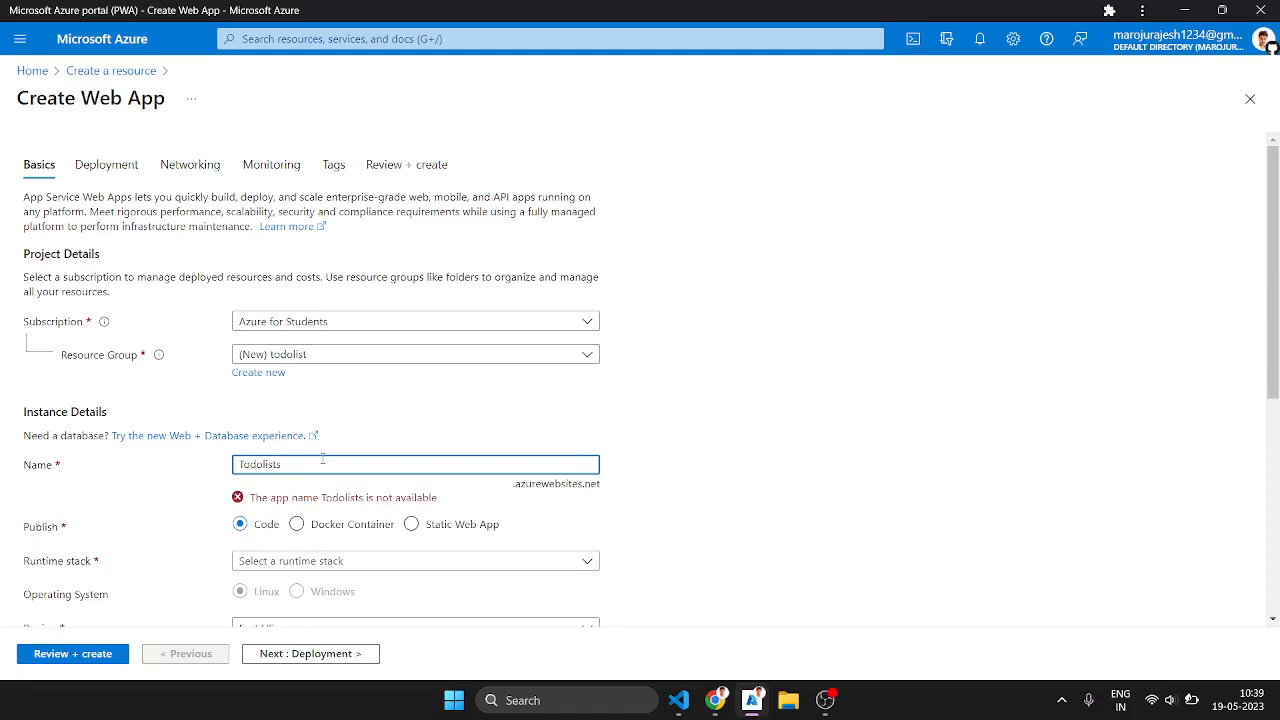
Step: Try todolist again and azuretodolist as names for the web app
key("BackSpace")
key("BackSpace")
key("BackSpace")
key("BackSpace")
key("BackSpace")
key("BackSpace")
key("BackSpace")
key("BackSpace")
key("BackSpace")
type("todolist")
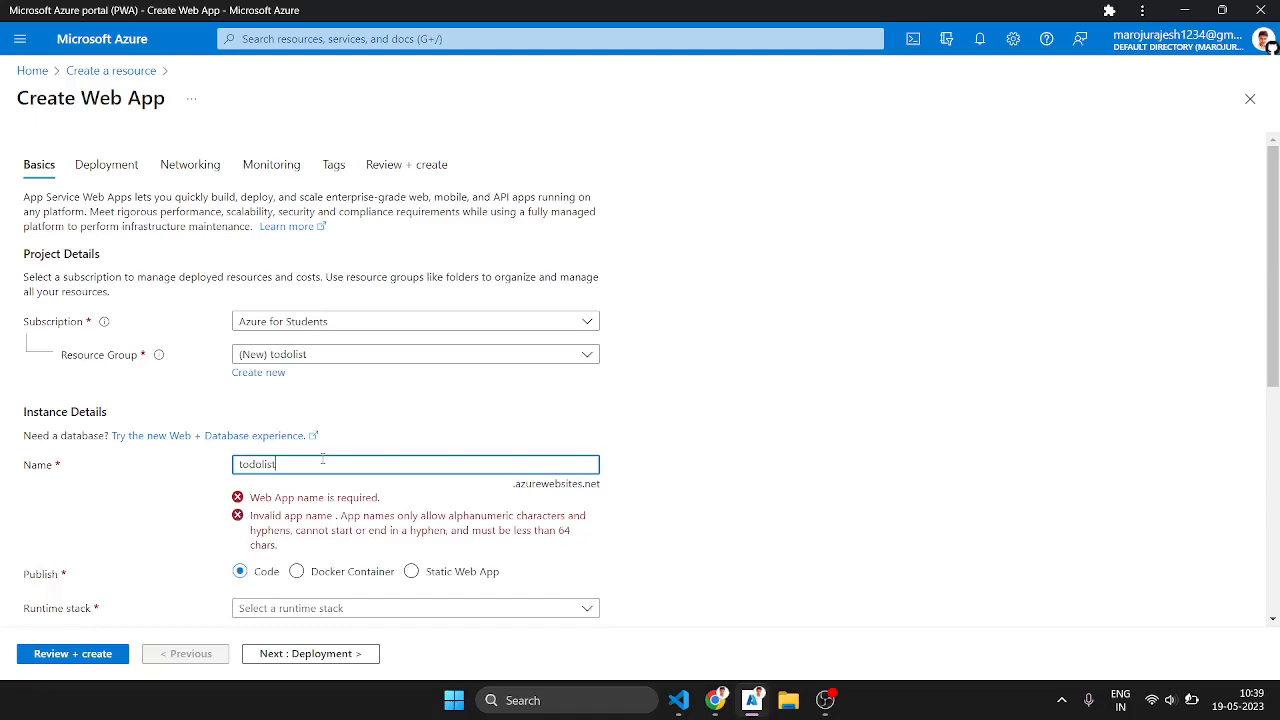
key("BackSpace")
key("BackSpace")
key("BackSpace")
key("BackSpace")
key("BackSpace")
key("BackSpace")
key("BackSpace")
key("BackSpace")
type("azuretodo")
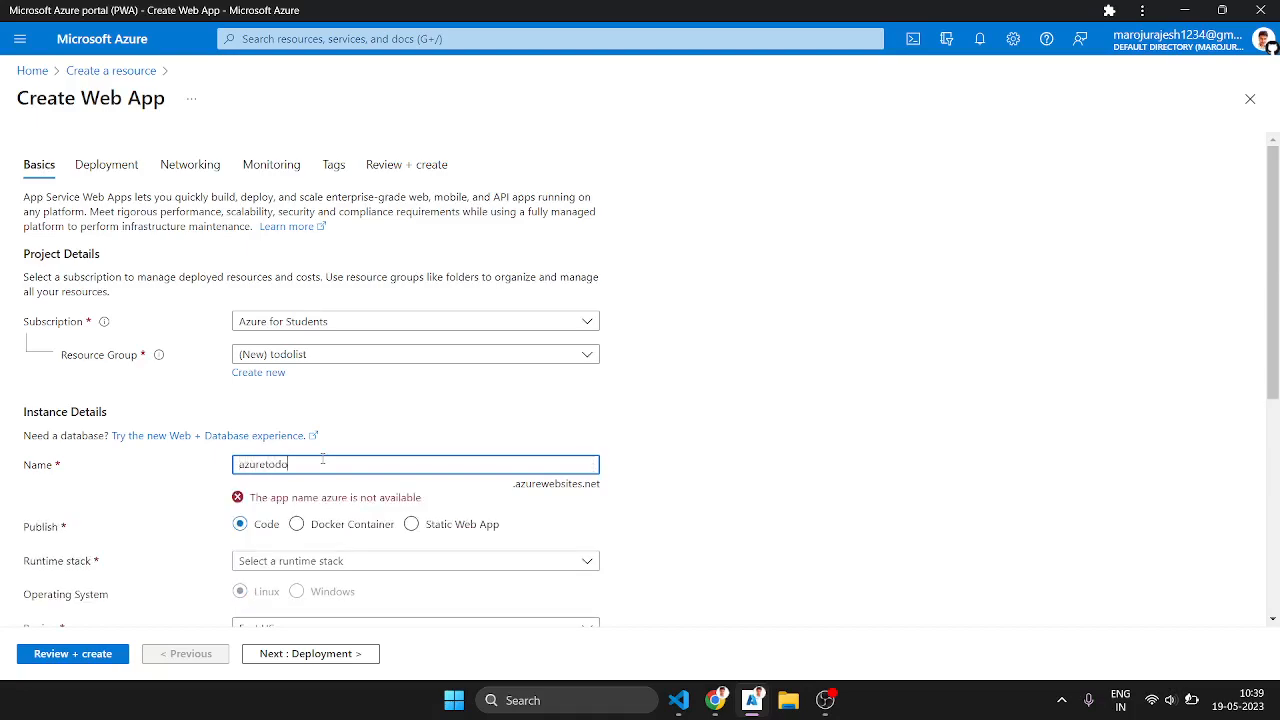
type("list")
Step: Name the web app todolistazurecloud
key("BackSpace")
key("BackSpace")
key("BackSpace")
key("BackSpace")
key("BackSpace")
key("BackSpace")
key("BackSpace")
key("BackSpace")
key("BackSpace")
key("BackSpace")
key("BackSpace")
key("BackSpace")
key("BackSpace")
type("todolist")
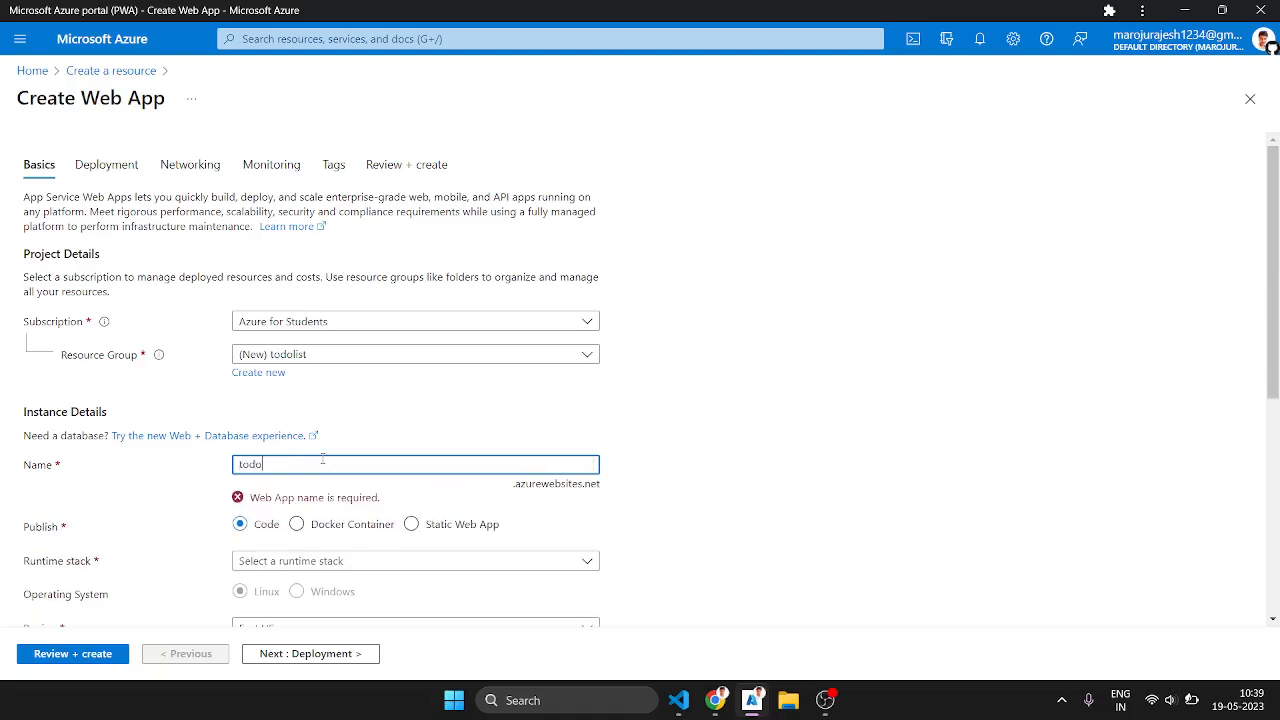
type("azure")
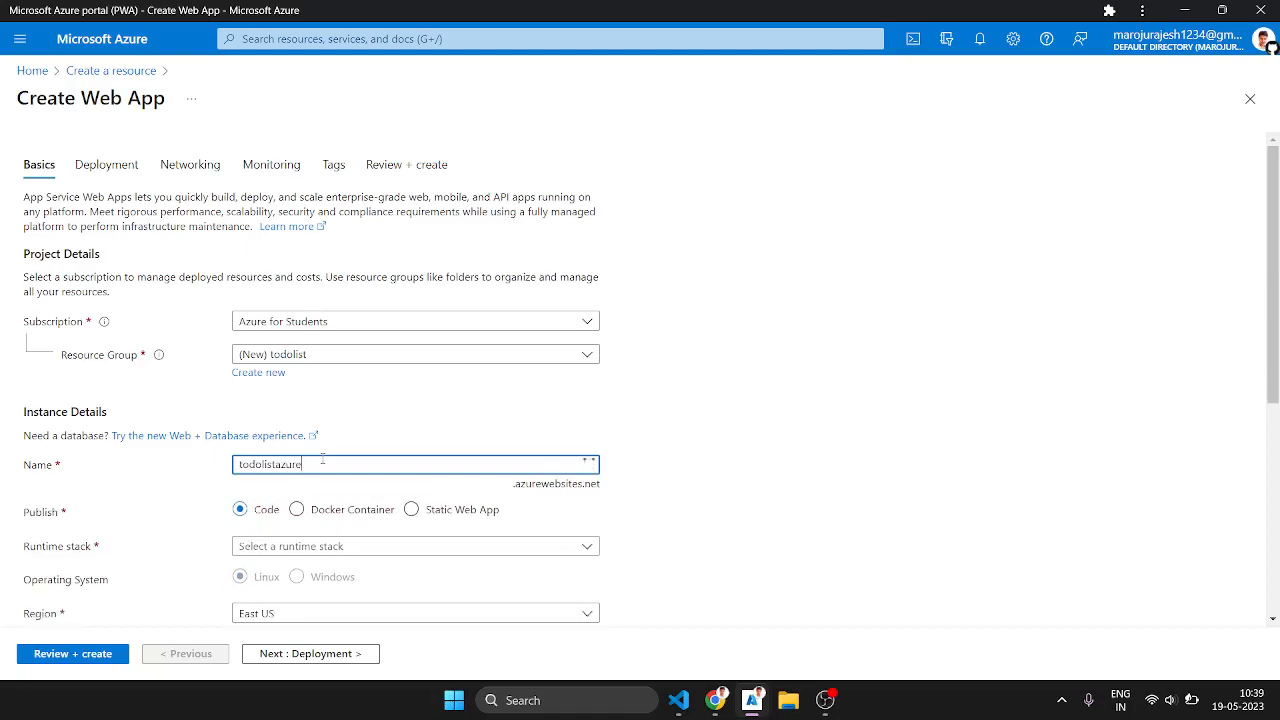
type("cloud")
Step: Open the web app's runtime stack choices and look through them for the available Python versions
scroll(413, 443, "down", 1)
left_click(420, 437)
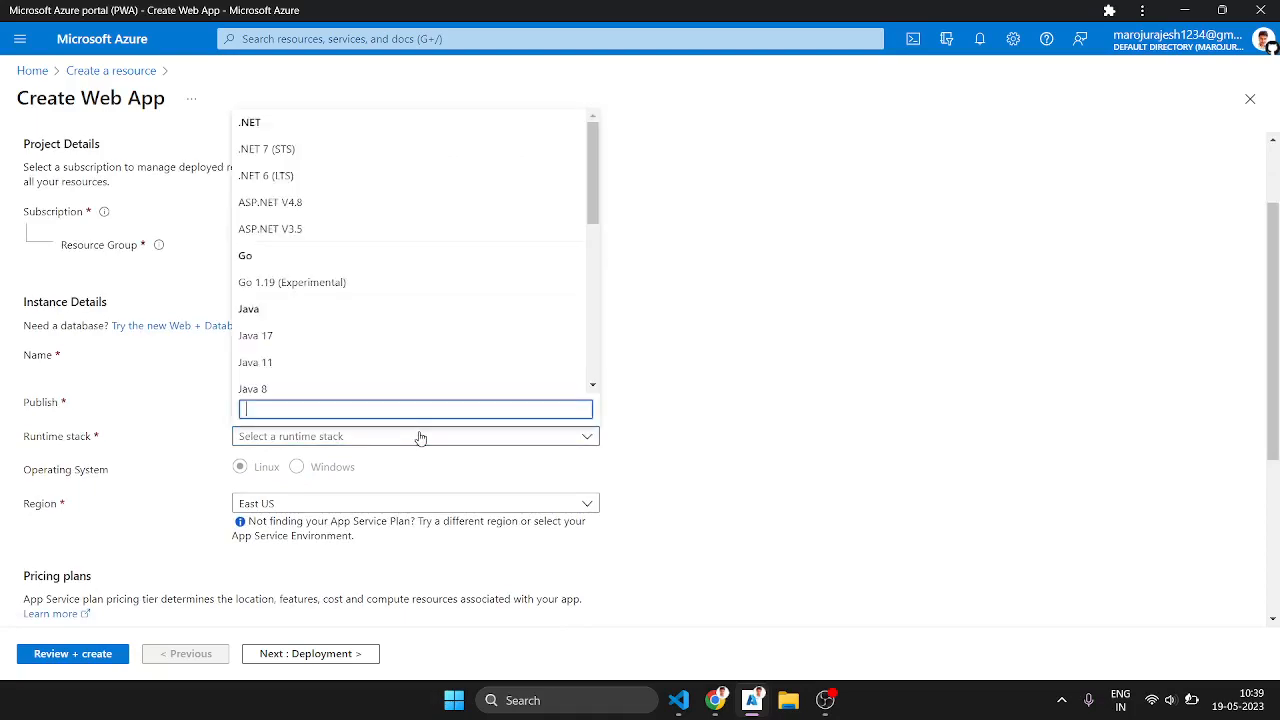
scroll(379, 346, "down", 2)
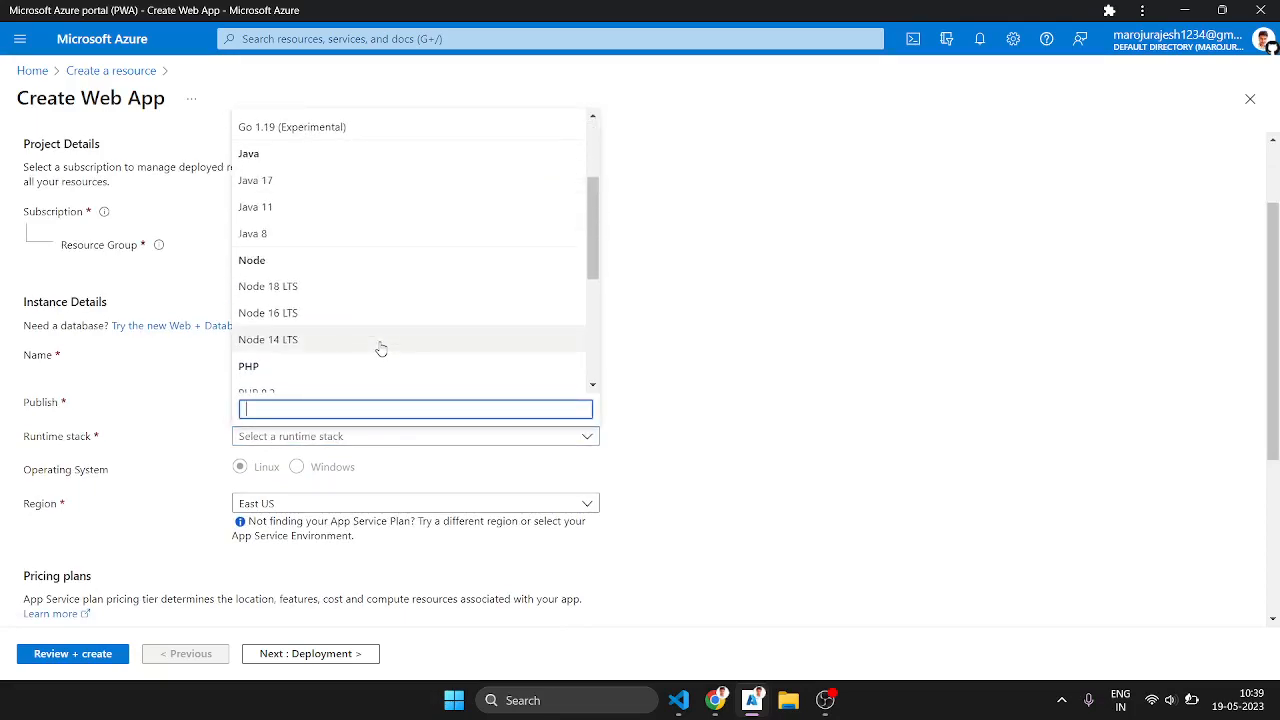
scroll(380, 347, "down", 2)
scroll(402, 337, "down", 1)
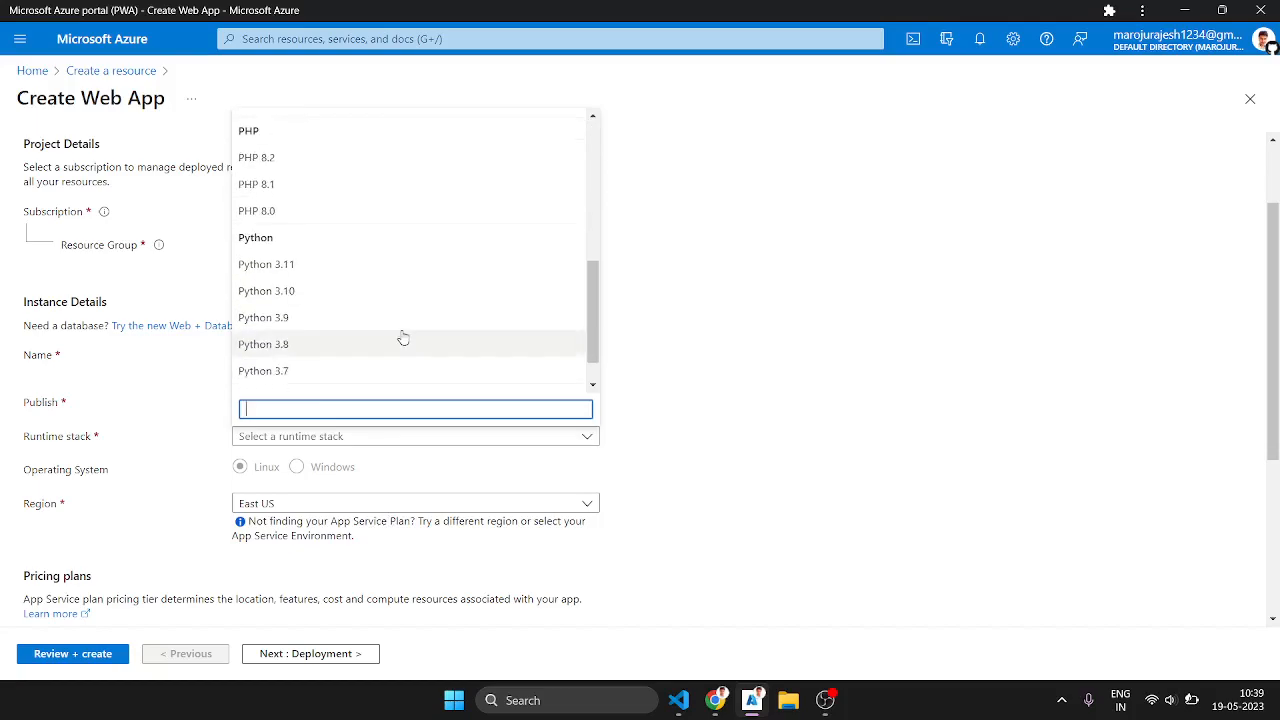
Step: Switch to Visual Studio Code and check the installed Python version by running python --version in the terminal
left_click(678, 700)
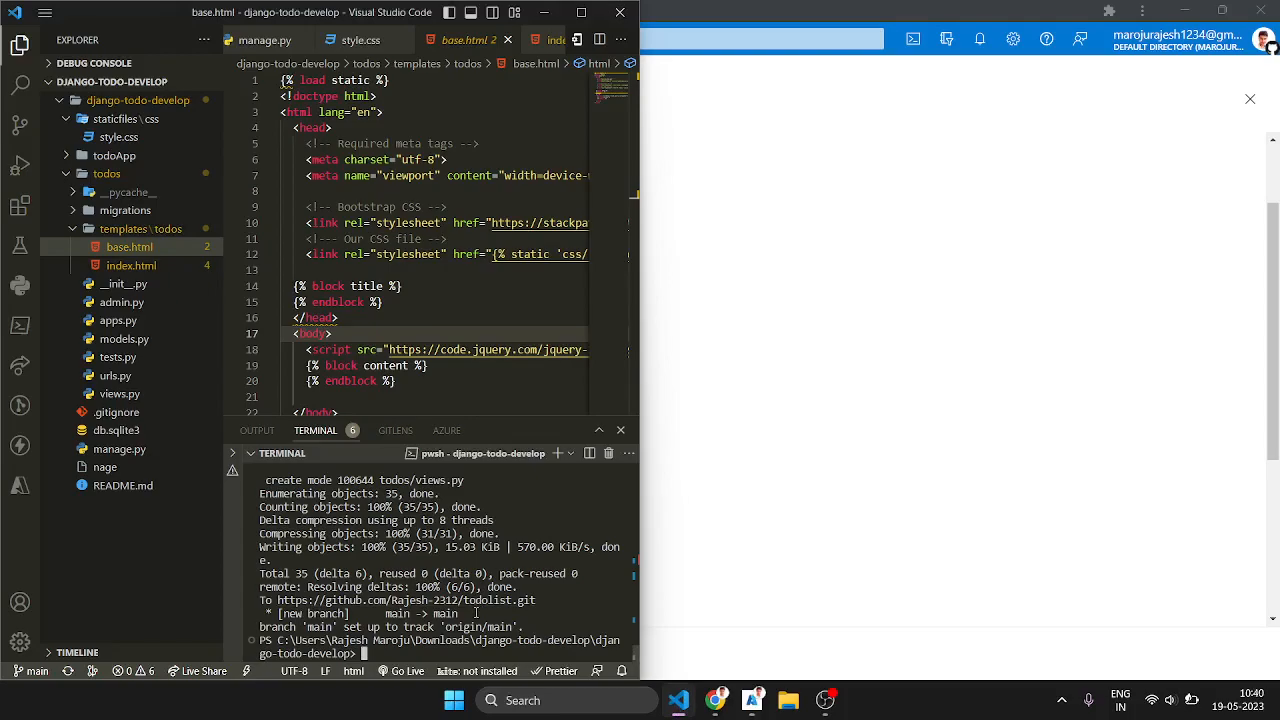
type("python --version")
key("Return")
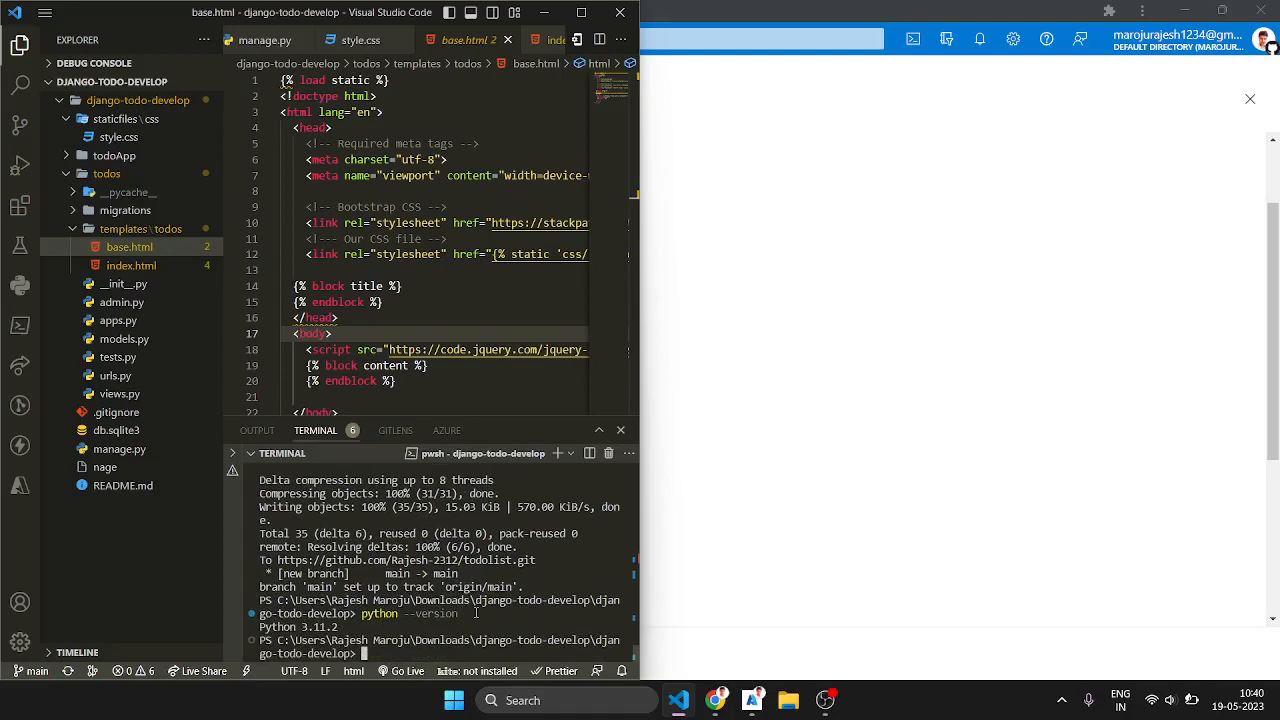
Step: Return to the Azure portal and set the web app's runtime stack to Python 3.11 and its region to Central India
left_click(546, 12)
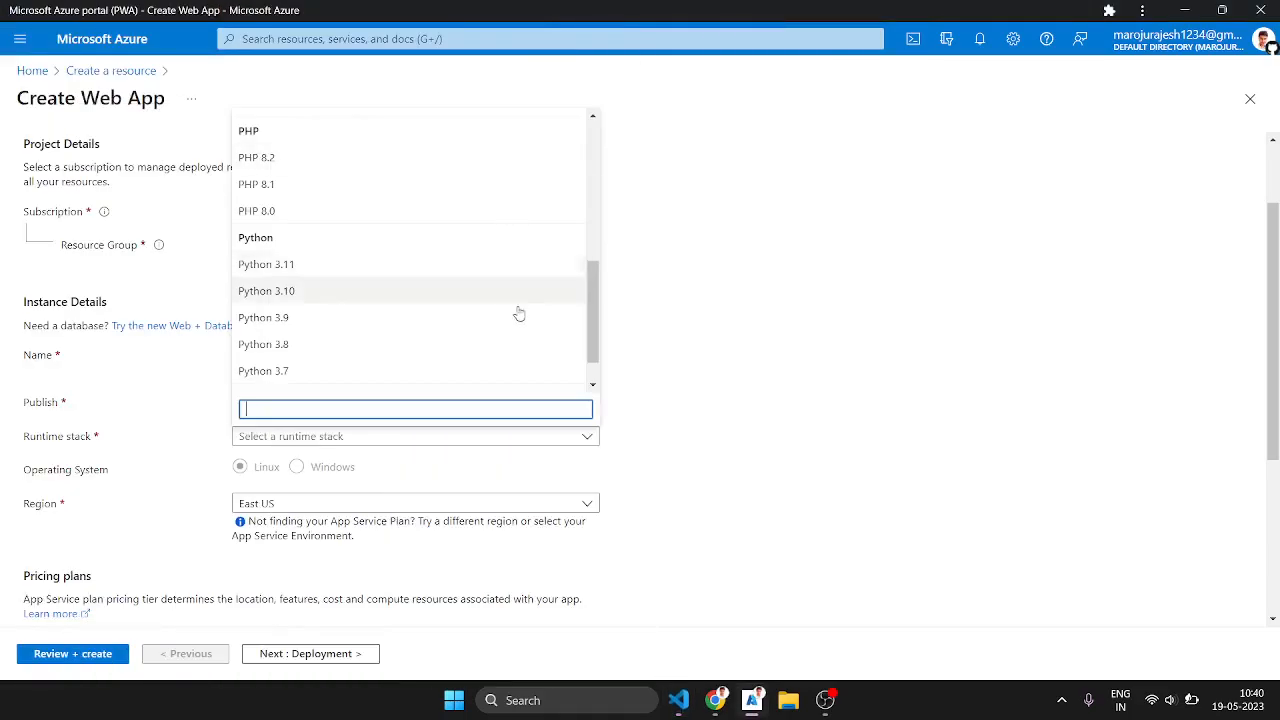
left_click(402, 266)
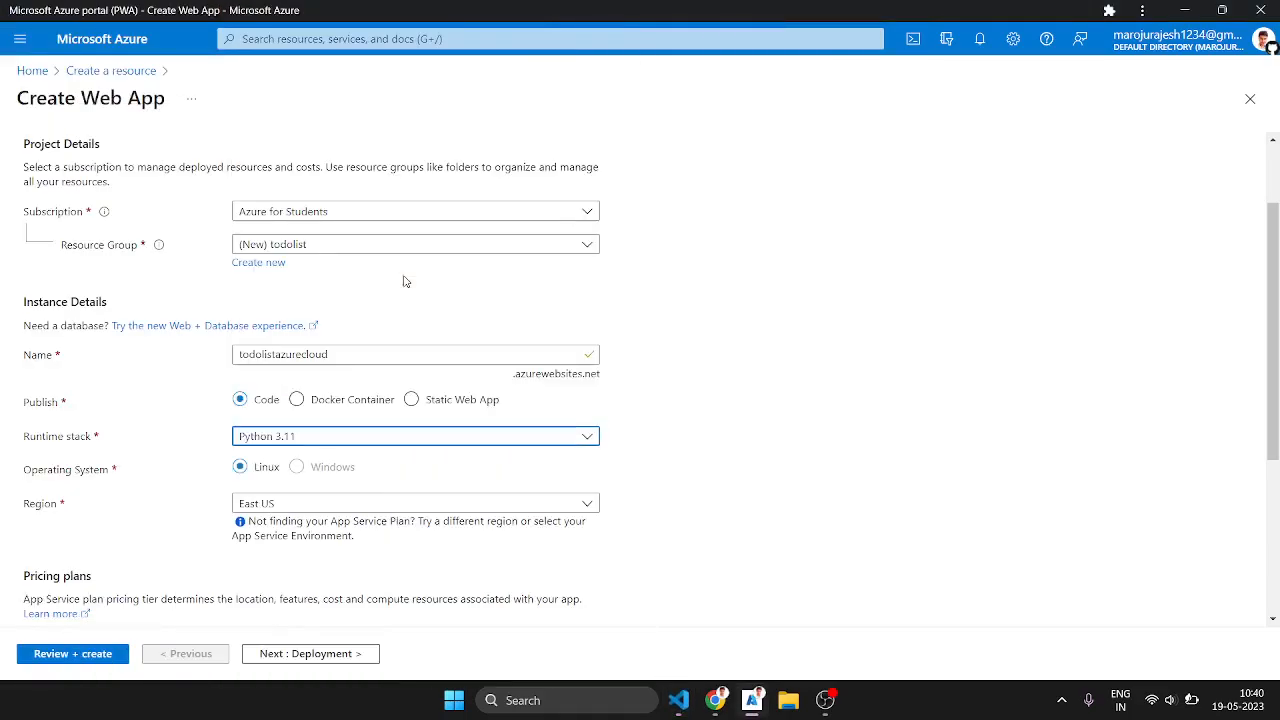
left_click(335, 502)
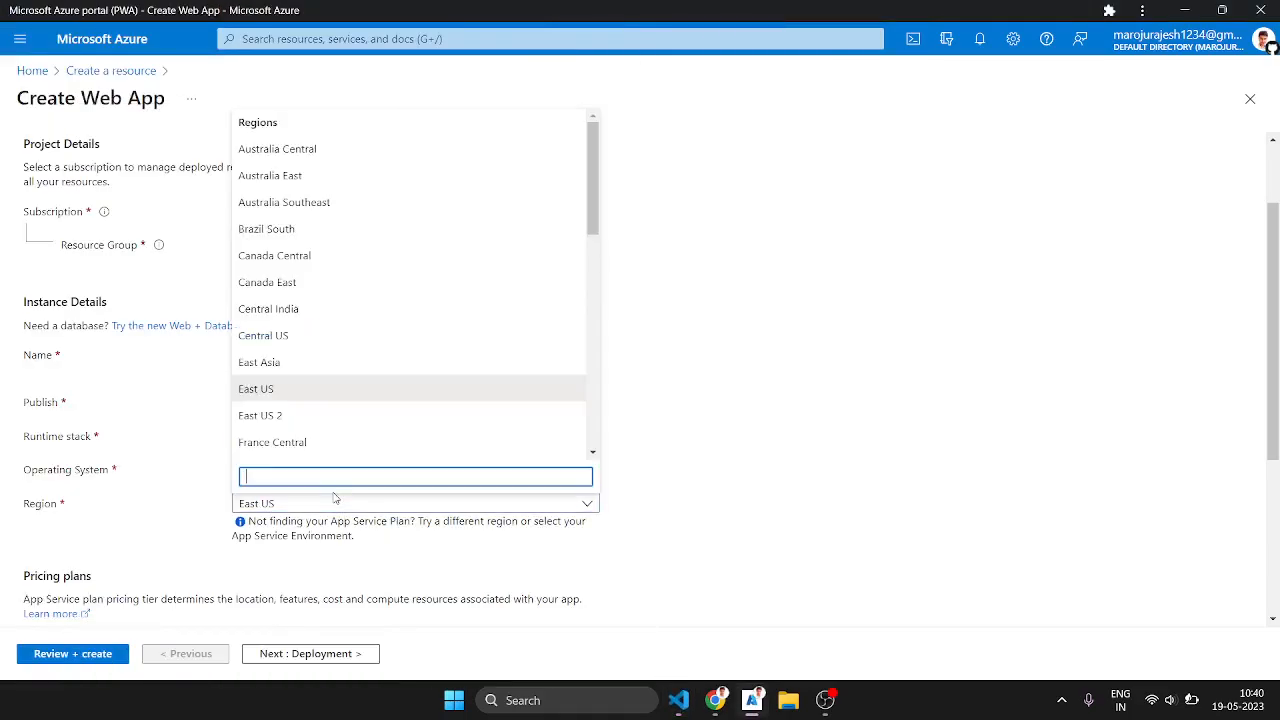
left_click(323, 312)
Step: Choose the Basic B1 pricing plan for the web app
scroll(338, 417, "down", 2)
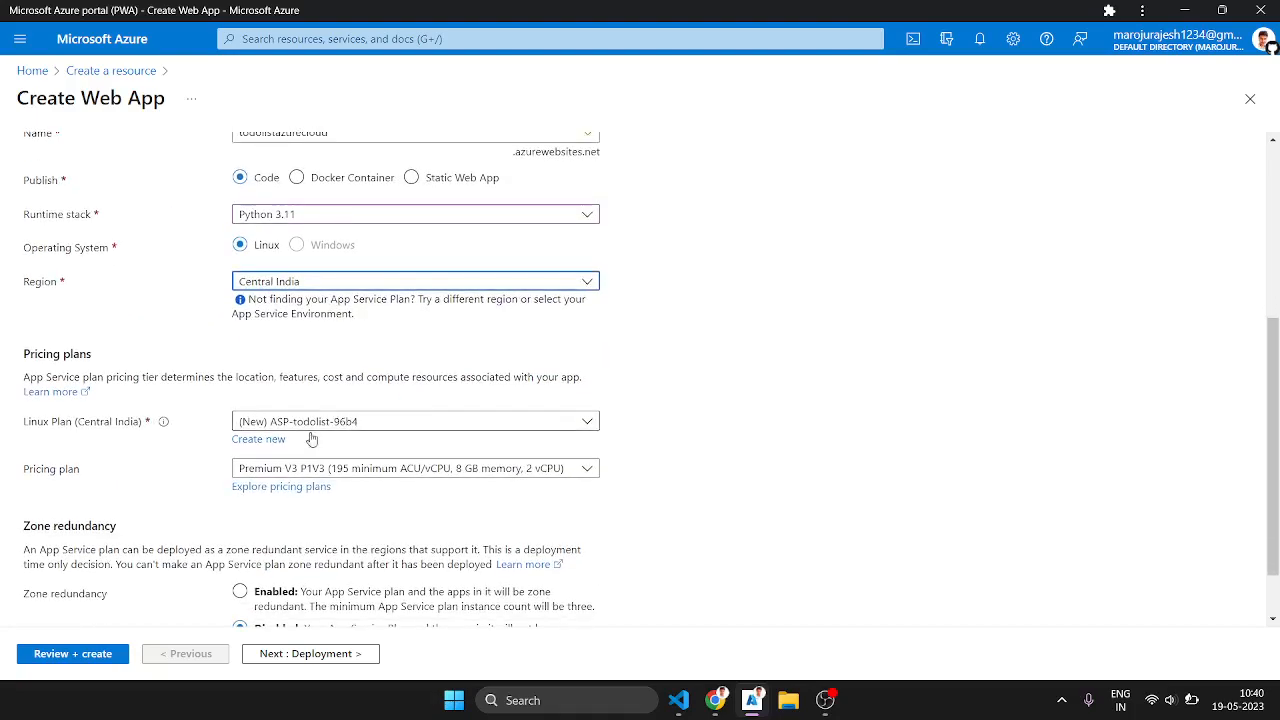
left_click(306, 468)
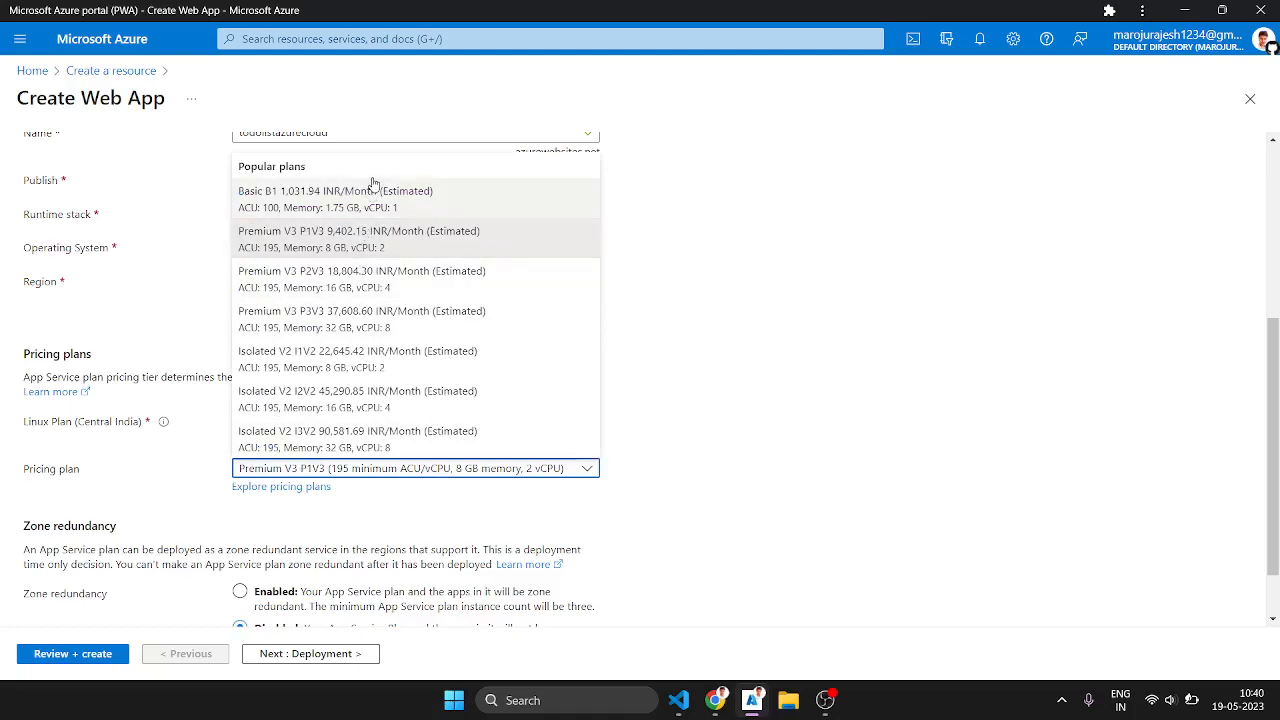
left_click(372, 192)
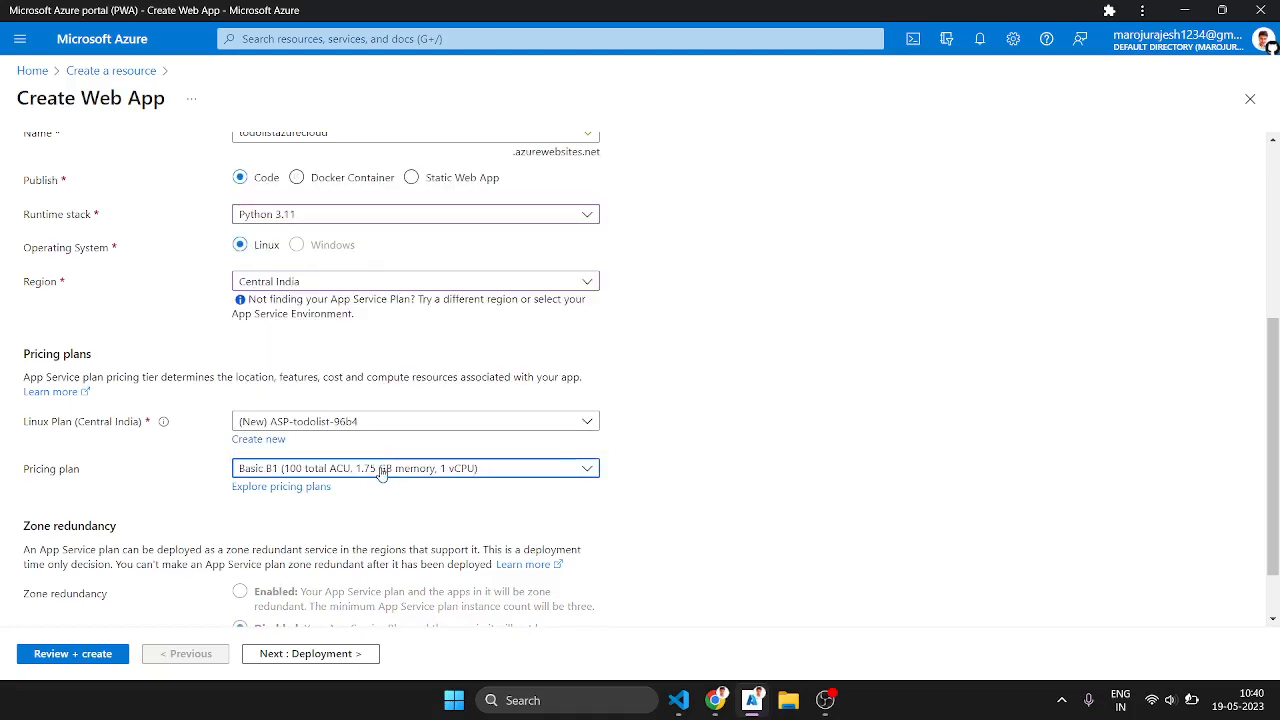
scroll(381, 474, "down", 2)
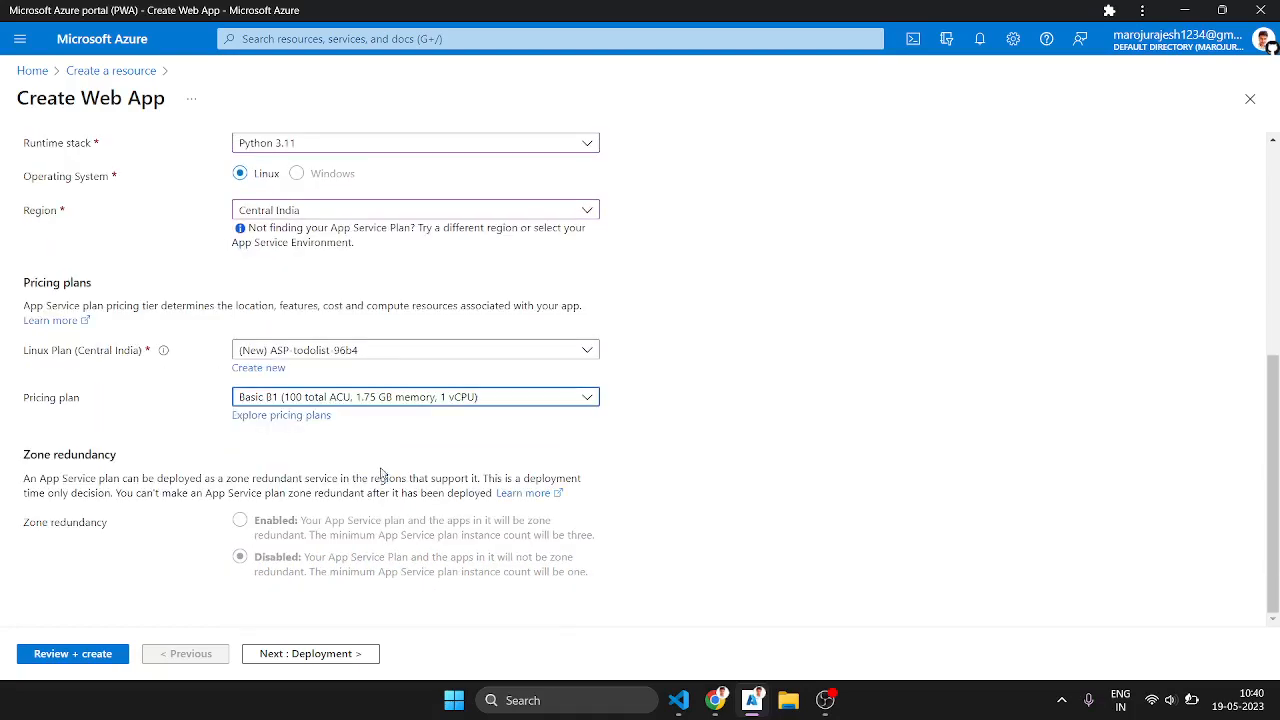
left_click(402, 405)
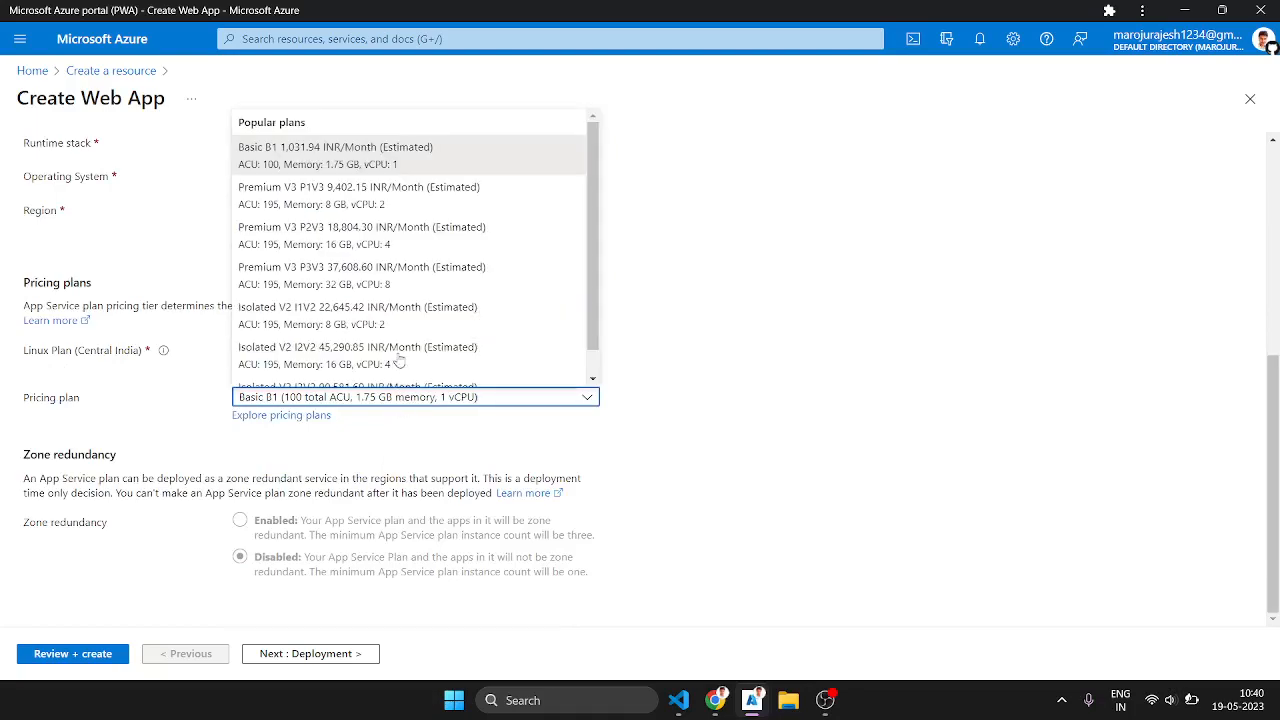
left_click(368, 167)
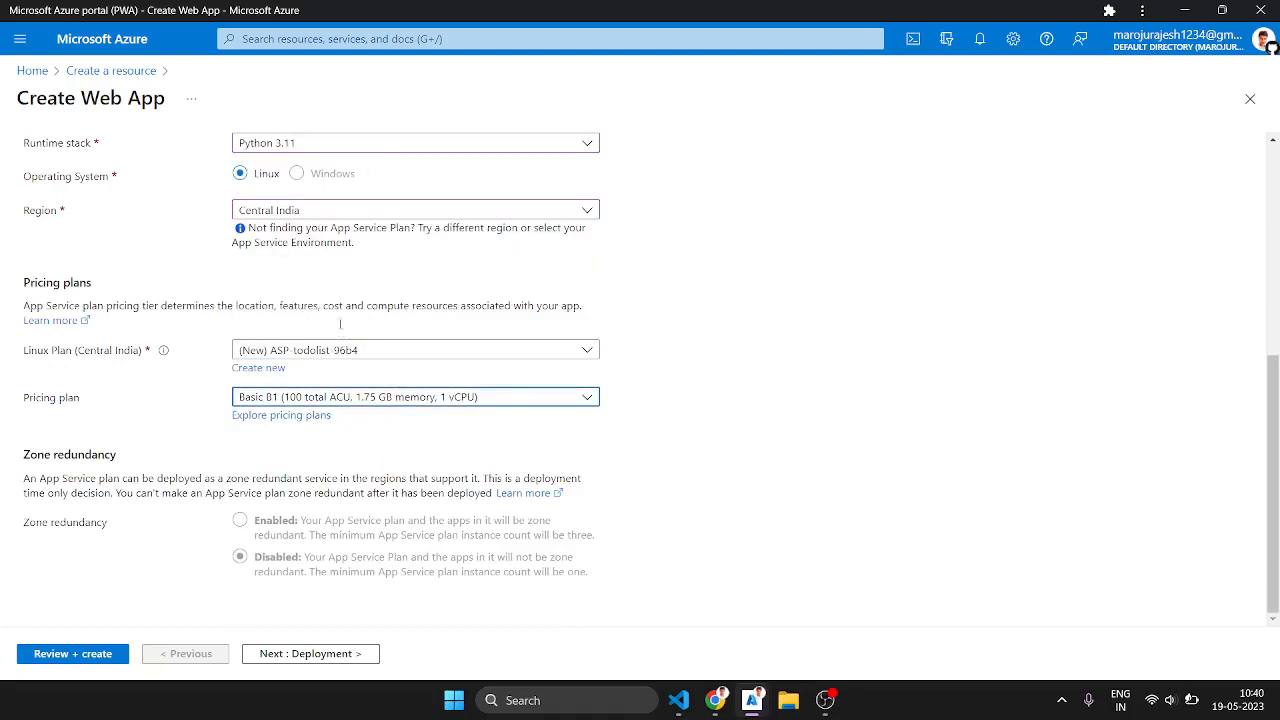
Step: Review the web app's configuration summary and create the resource
left_click(100, 655)
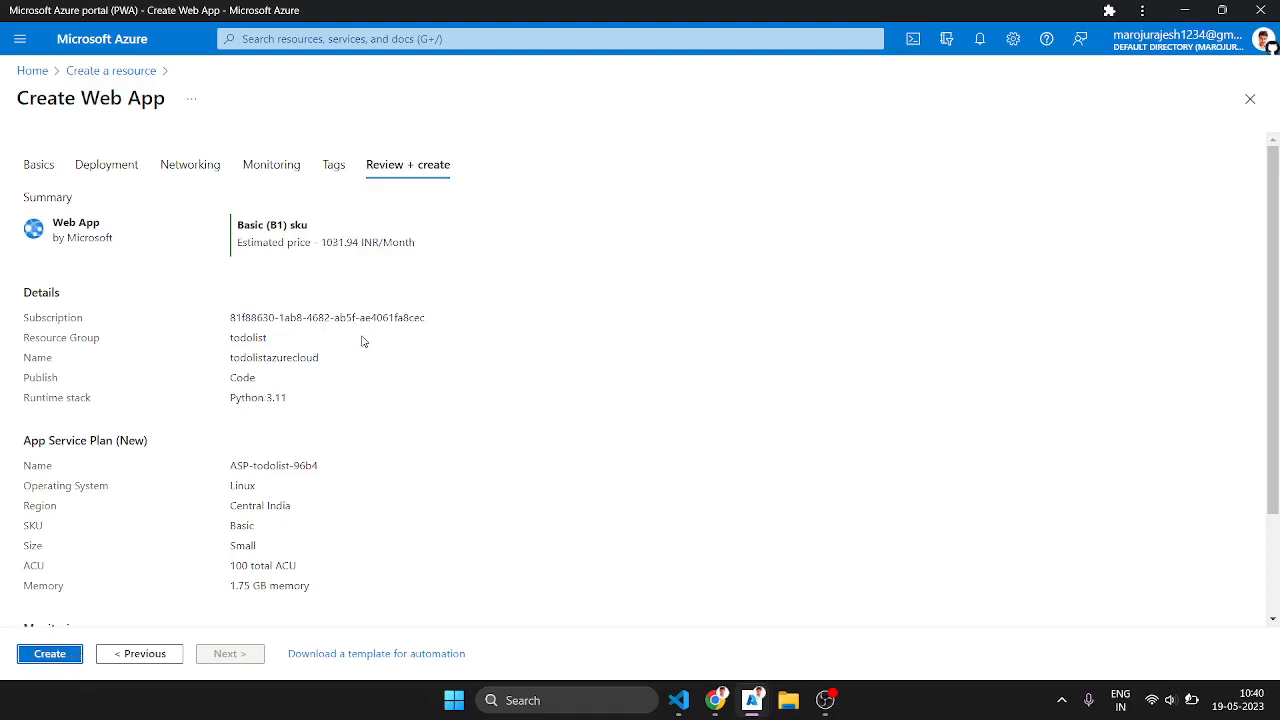
scroll(203, 387, "down", 3)
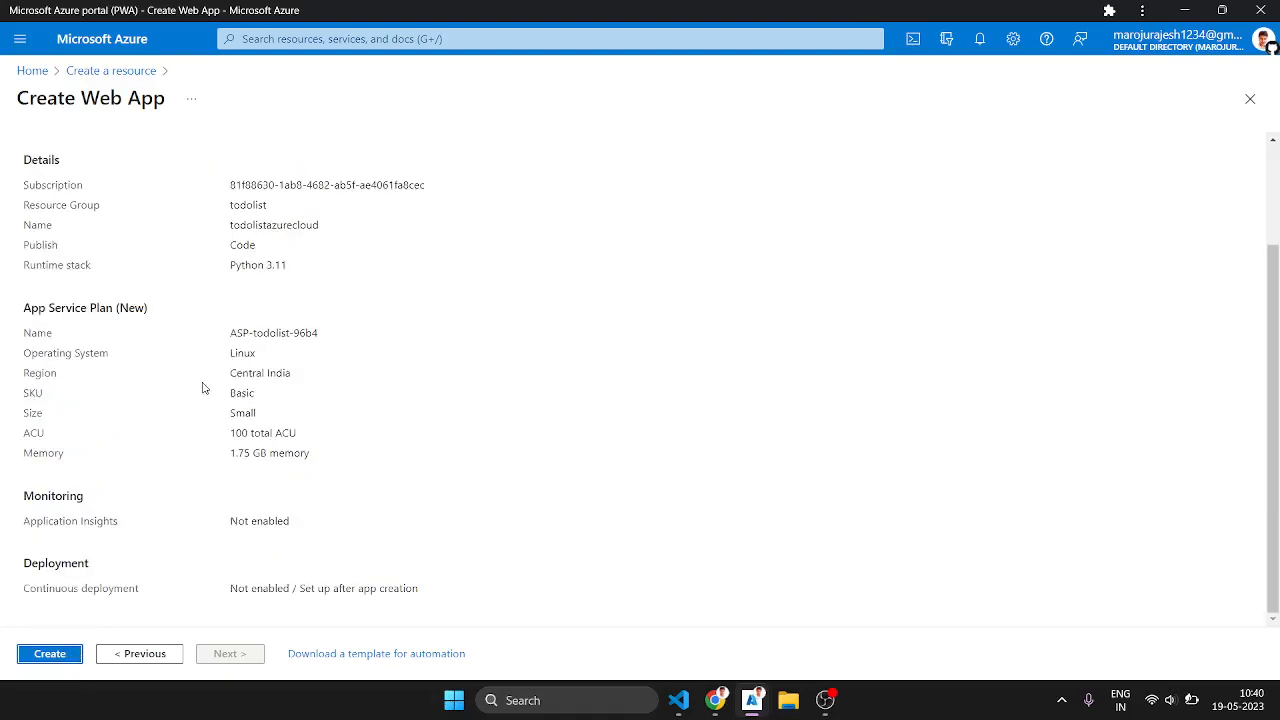
scroll(165, 483, "up", 2)
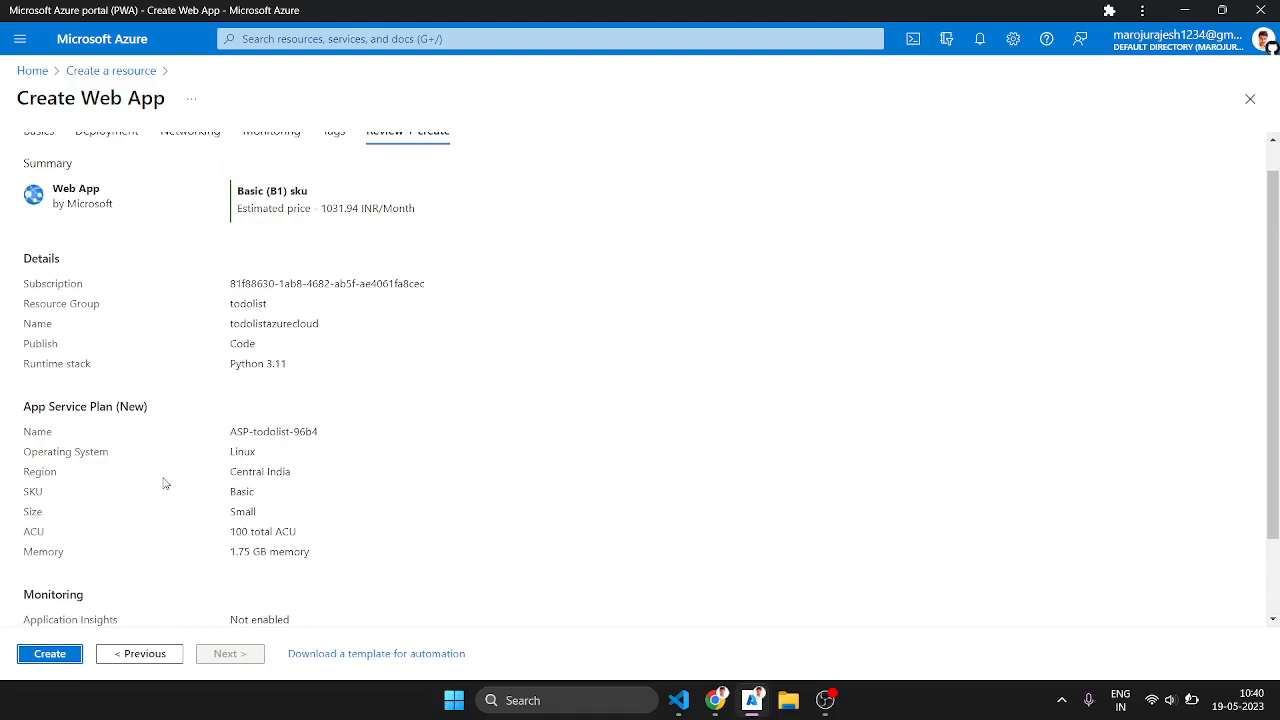
left_click(55, 657)
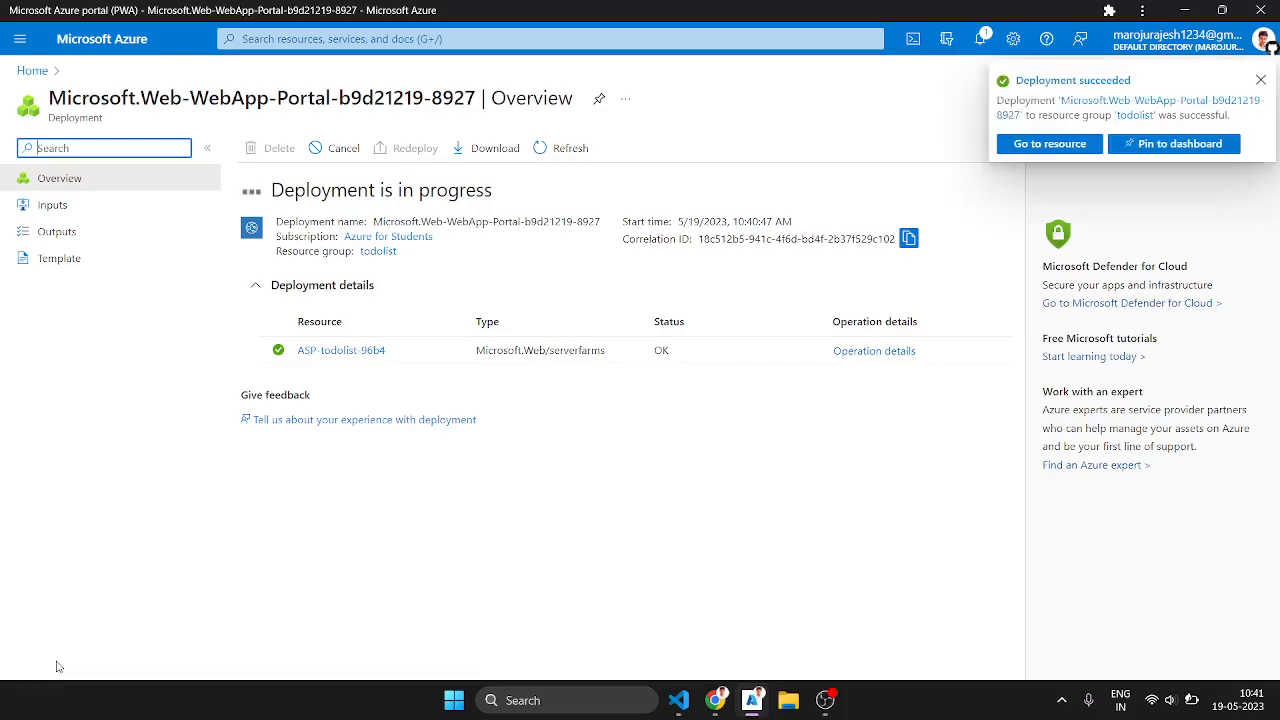
Step: Go to the deployed web app's Deployment Center and set its code source to GitHub
left_click(1044, 150)
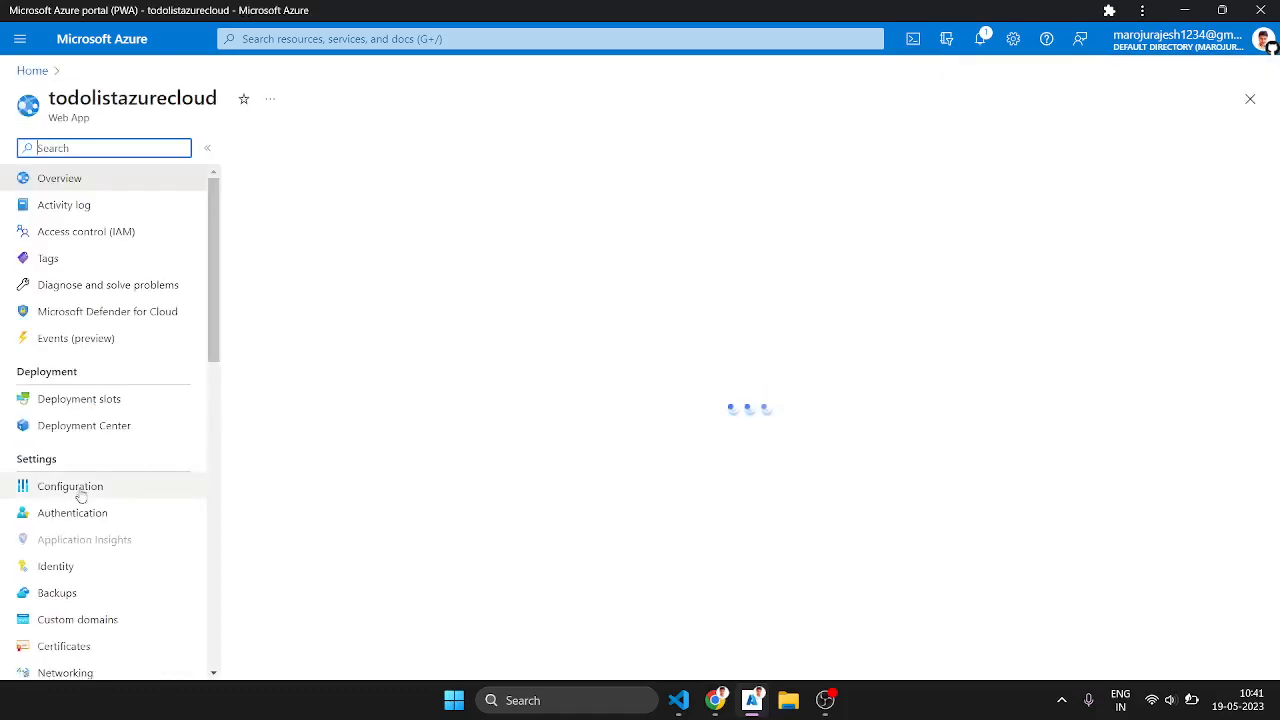
scroll(72, 595, "down", 3)
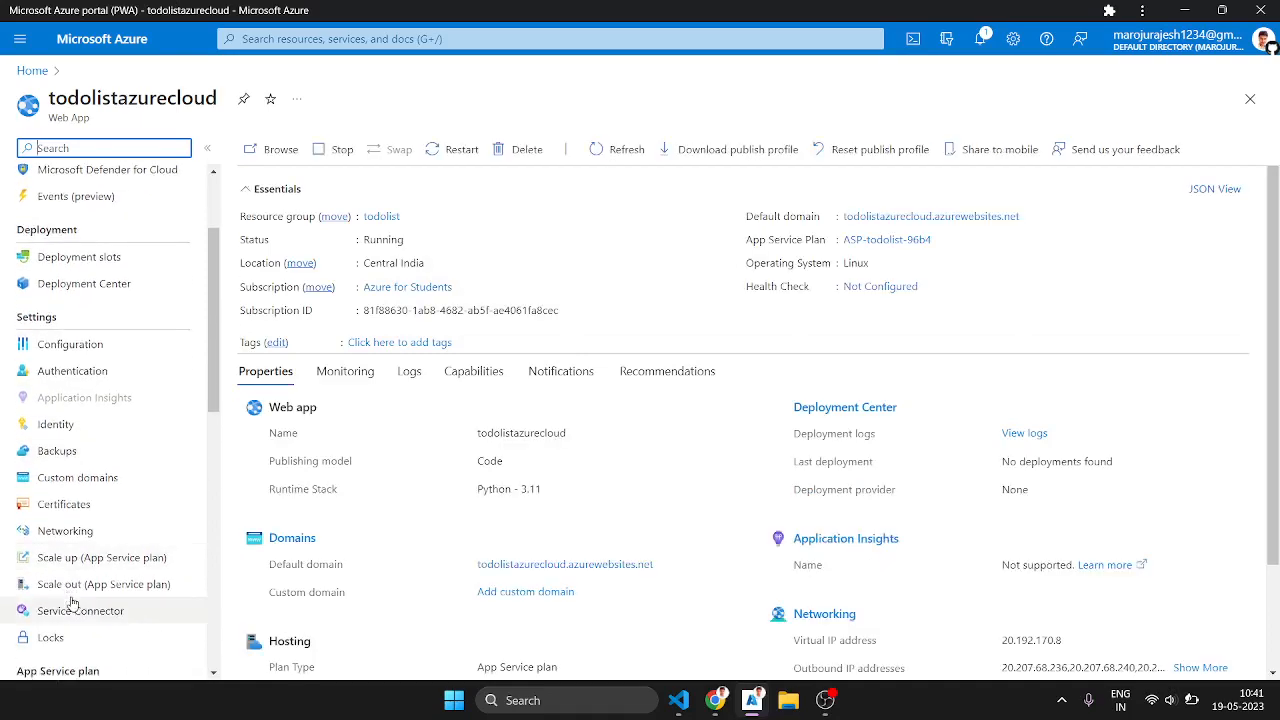
left_click(94, 285)
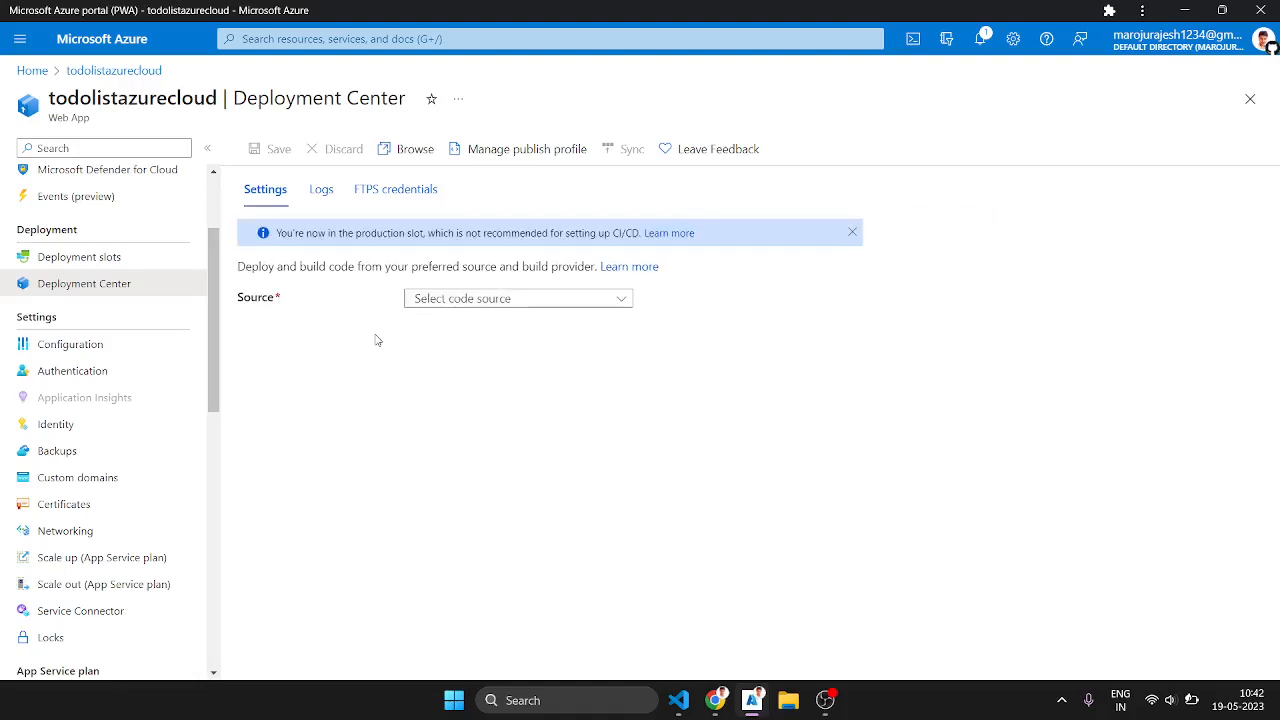
left_click(488, 300)
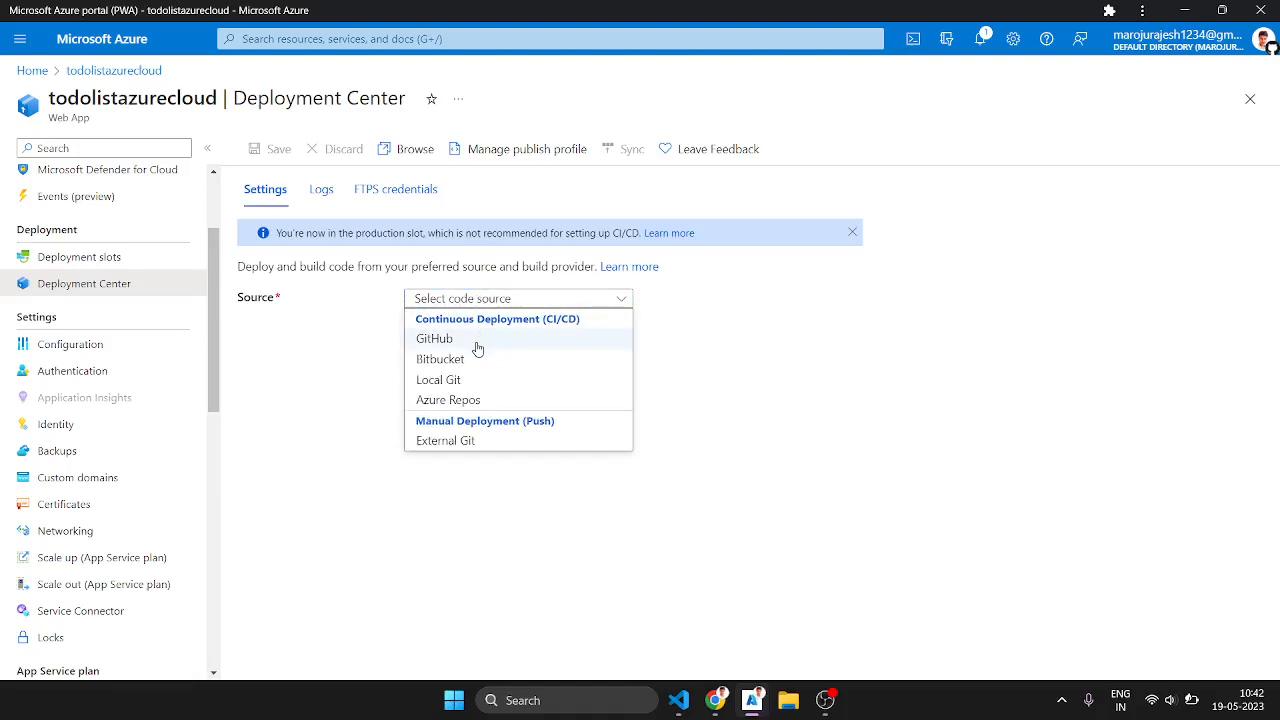
left_click(478, 344)
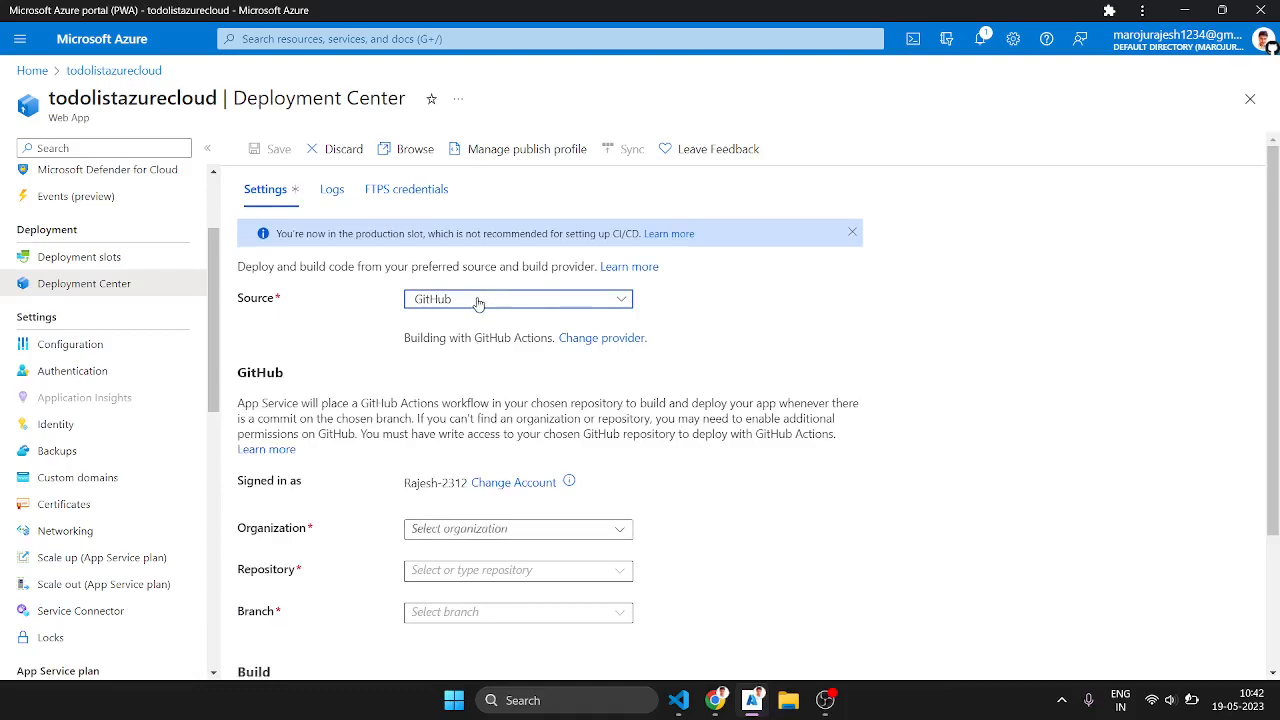
Step: Select the signed-in GitHub account as organization, todolist as the repository and main as the branch for the deployment
left_click(453, 533)
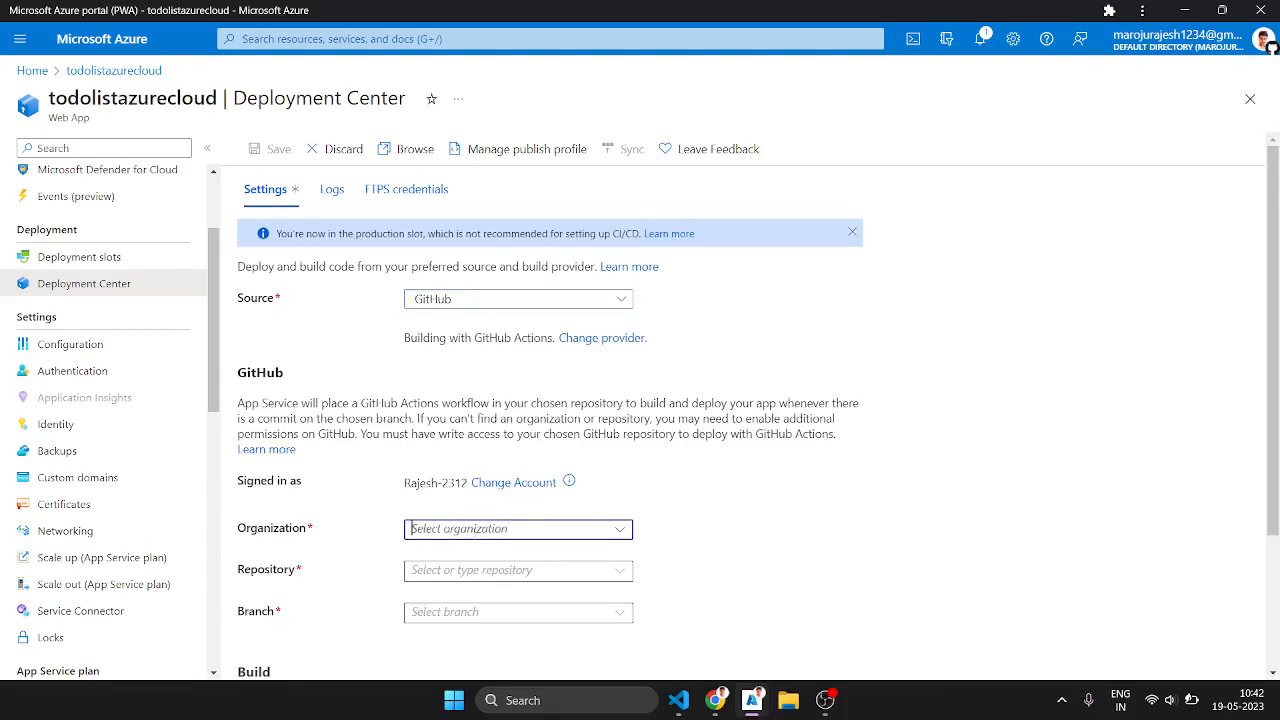
left_click(617, 533)
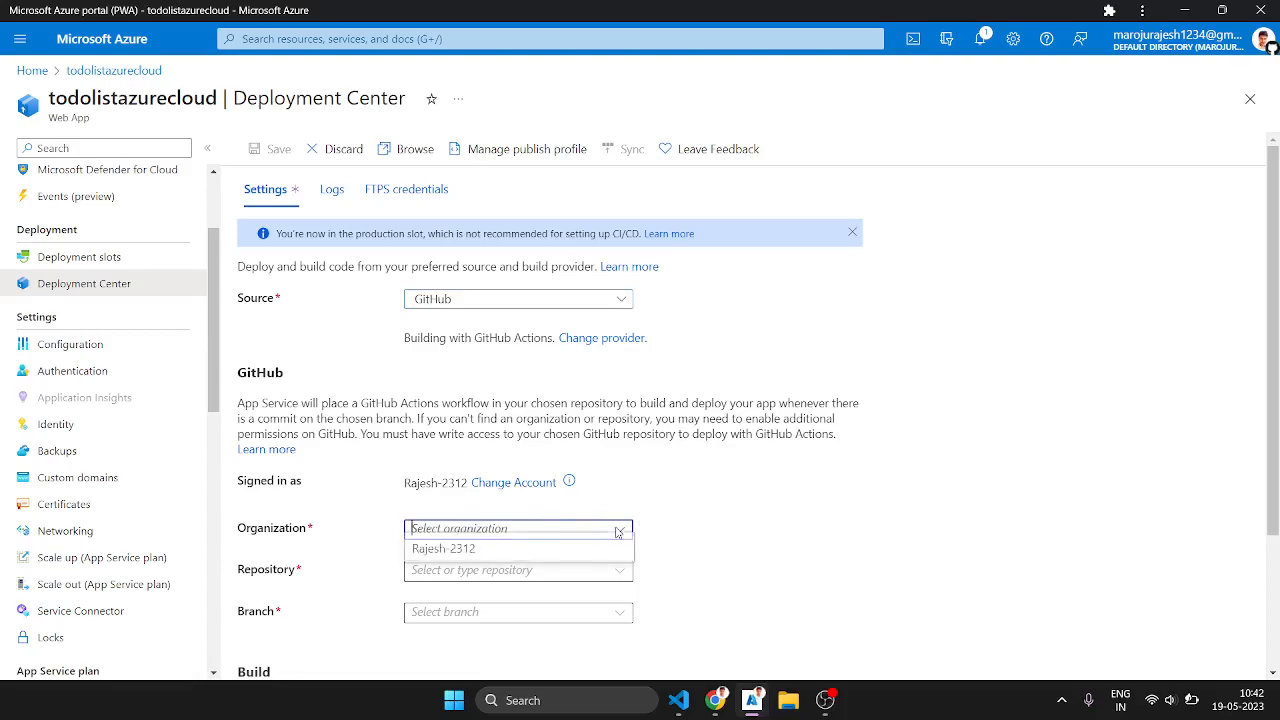
left_click(552, 558)
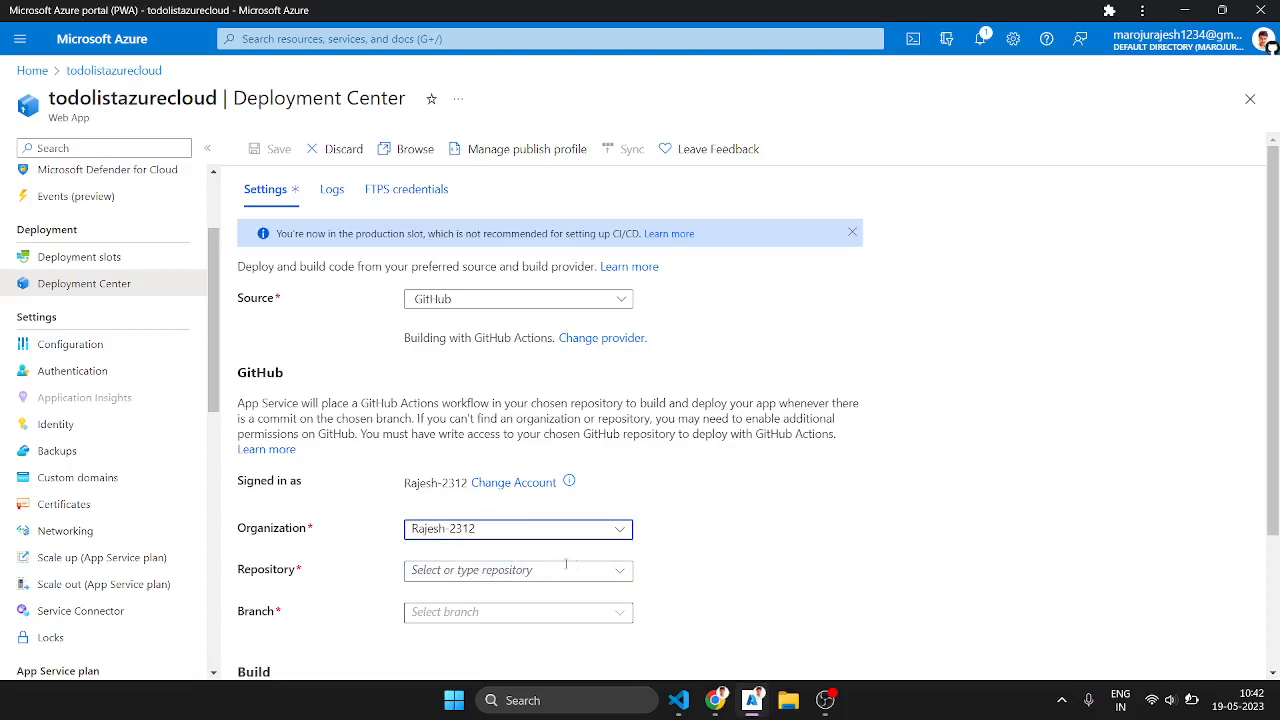
left_click(616, 573)
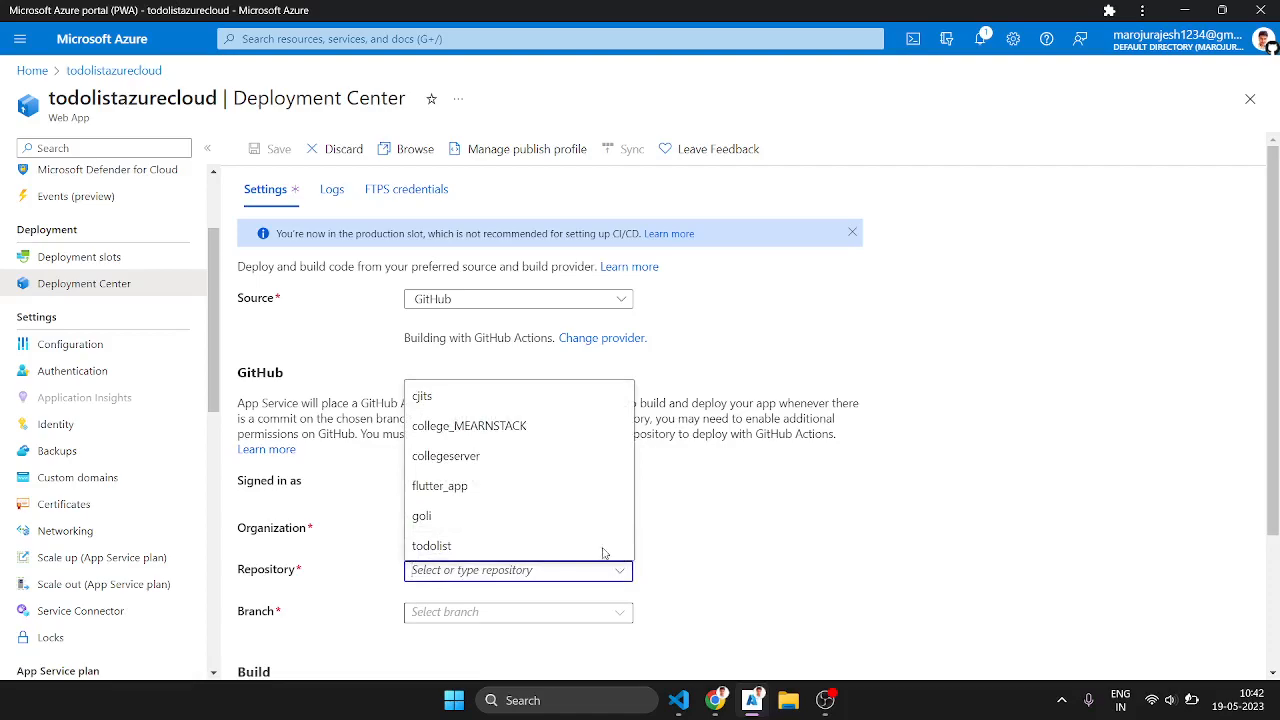
left_click(502, 543)
scroll(500, 535, "down", 2)
left_click(605, 435)
left_click(530, 462)
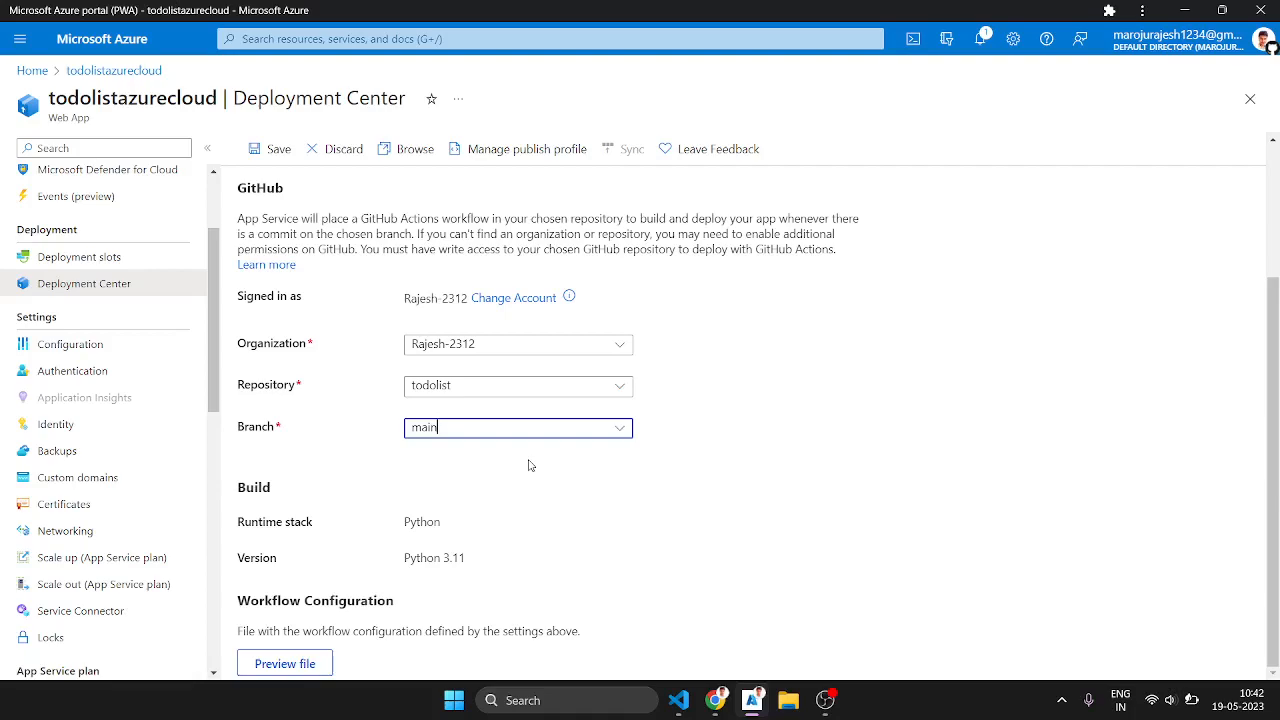
Step: Preview the workflow configuration file and save the web app's deployment settings
left_click(316, 663)
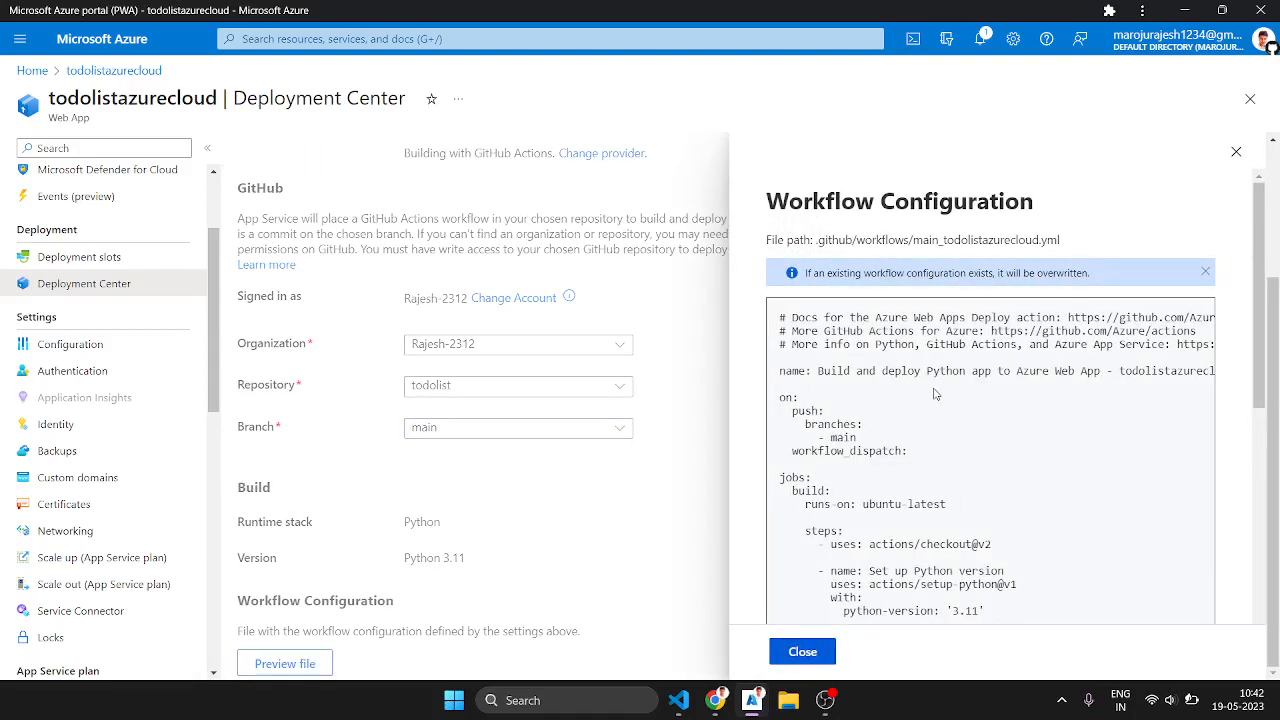
scroll(934, 390, "down", 5)
scroll(934, 390, "up", 7)
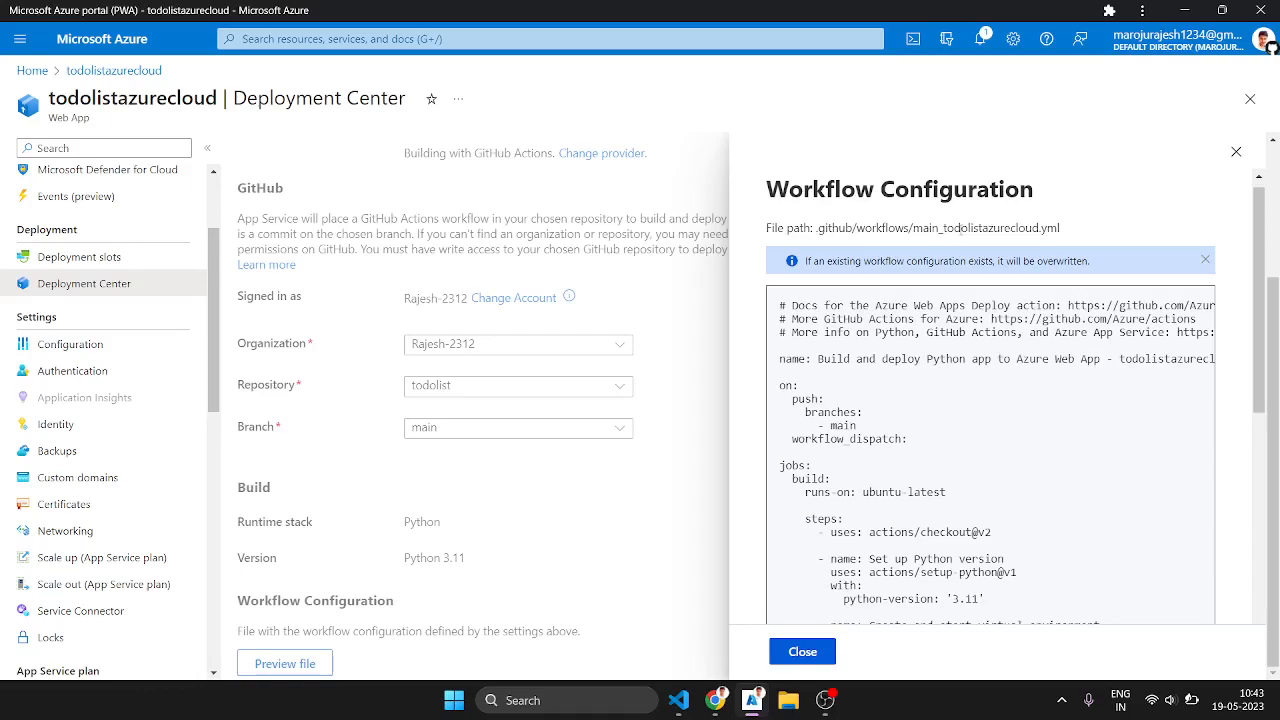
left_click(1236, 151)
scroll(665, 348, "up", 2)
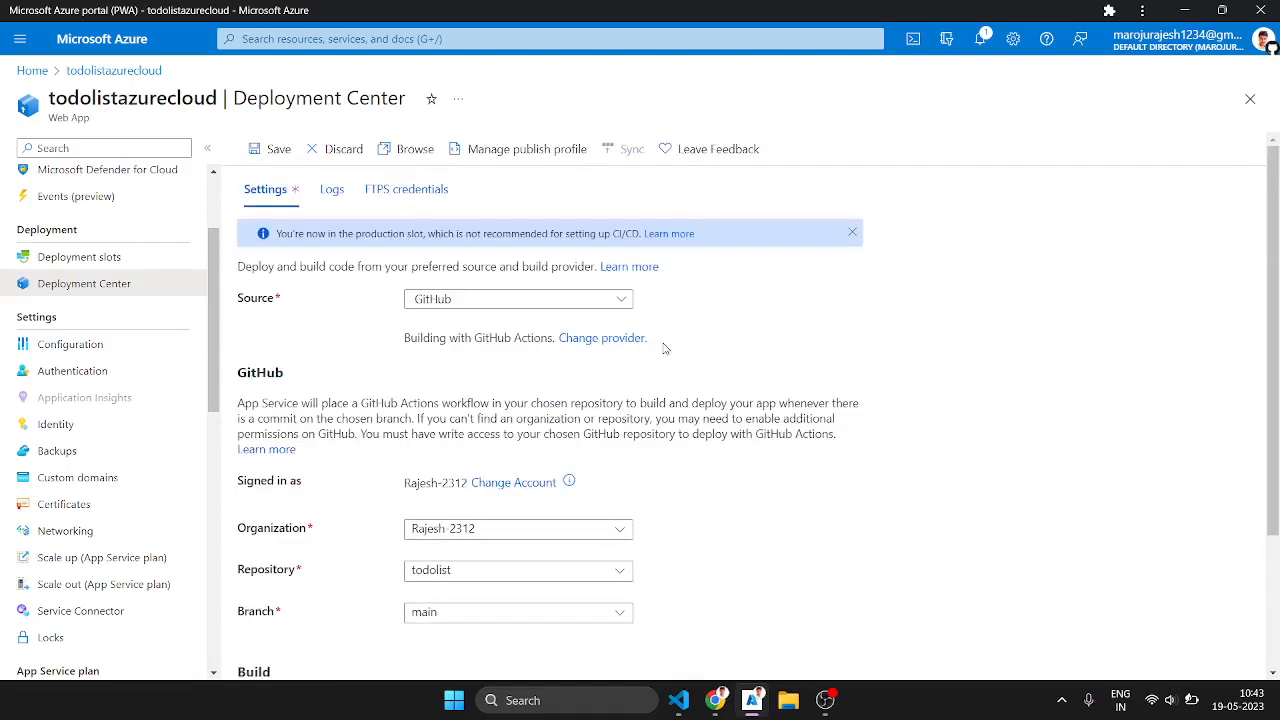
left_click(279, 150)
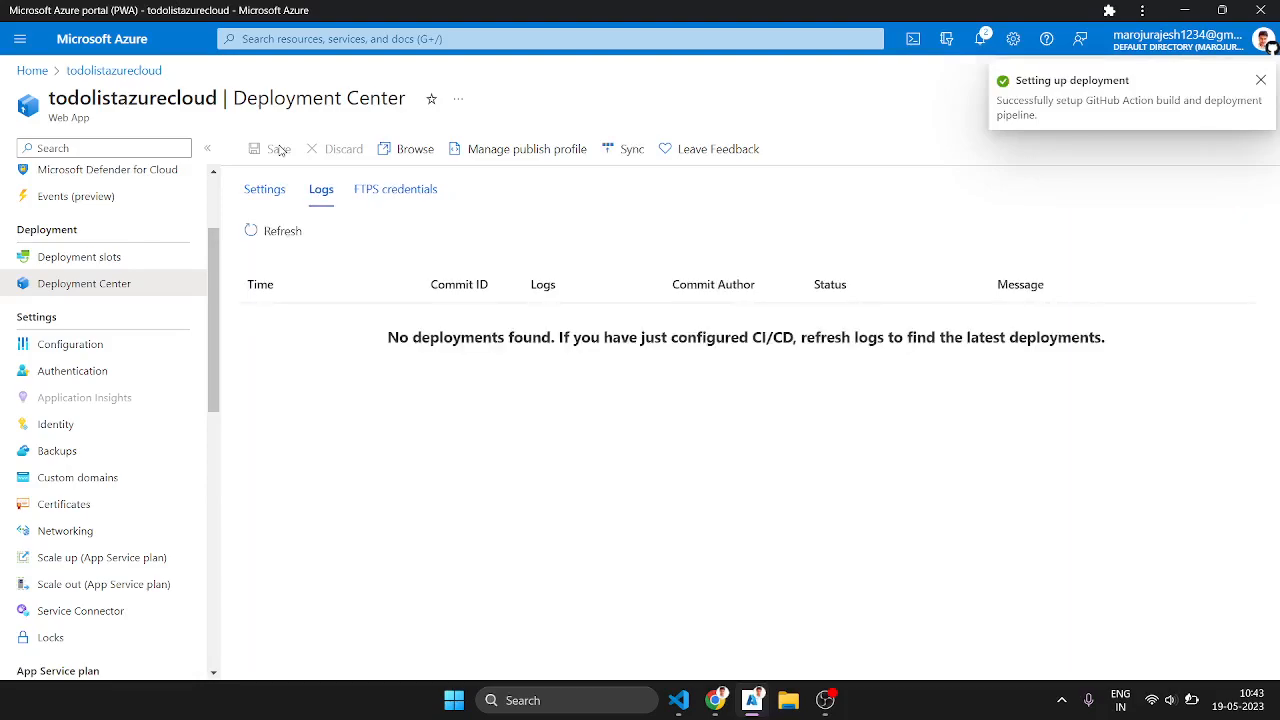
Step: Switch to the todolist repository in Chrome, reload it, and open the build job log of the latest workflow run
left_click(709, 701)
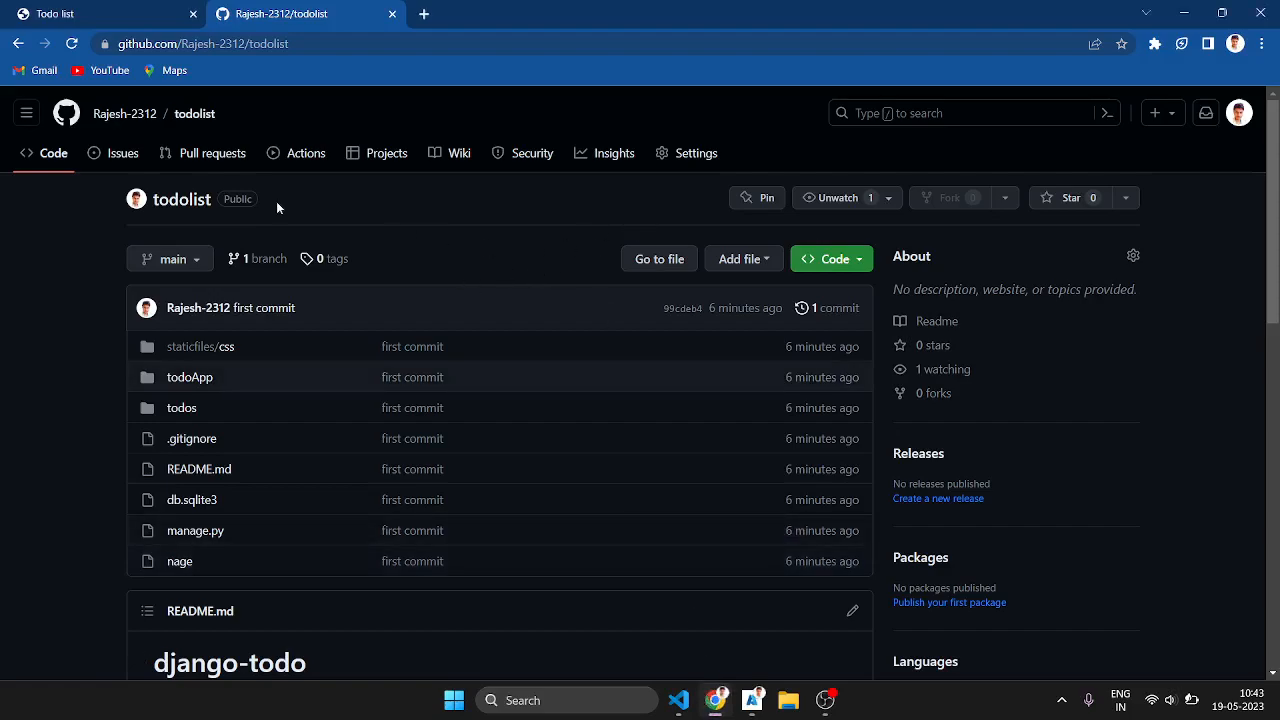
left_click(70, 44)
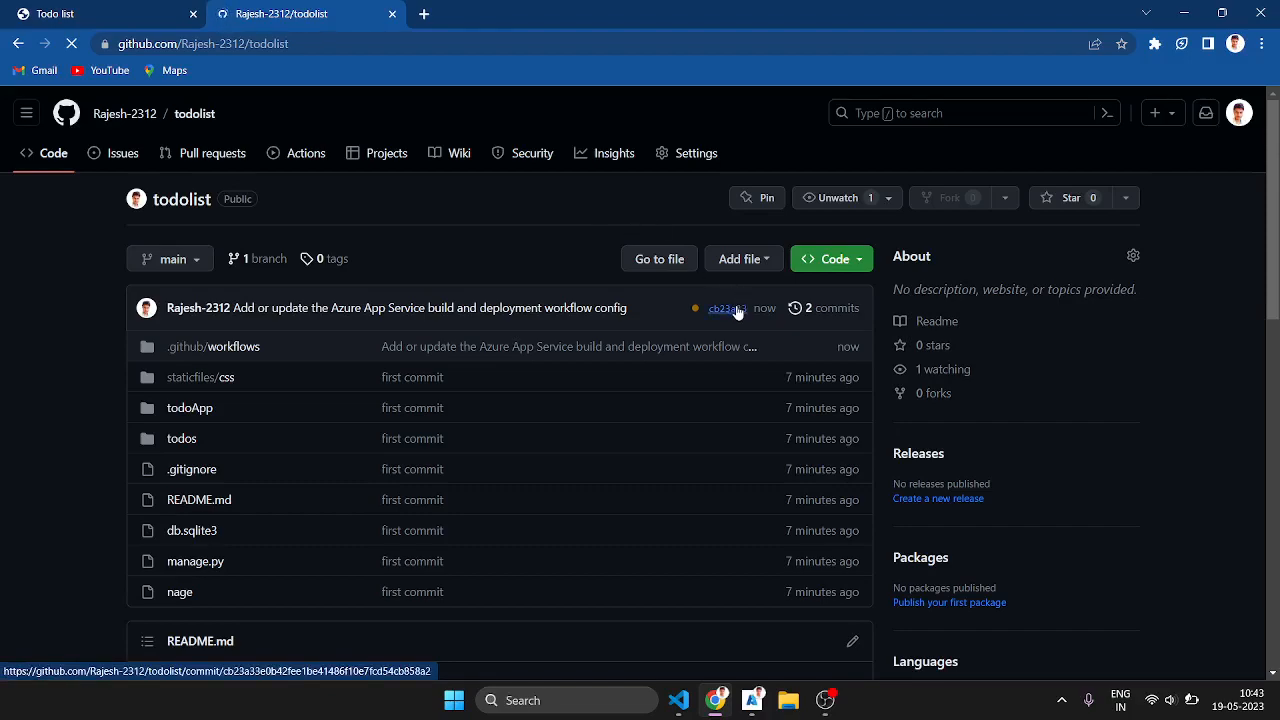
left_click(301, 158)
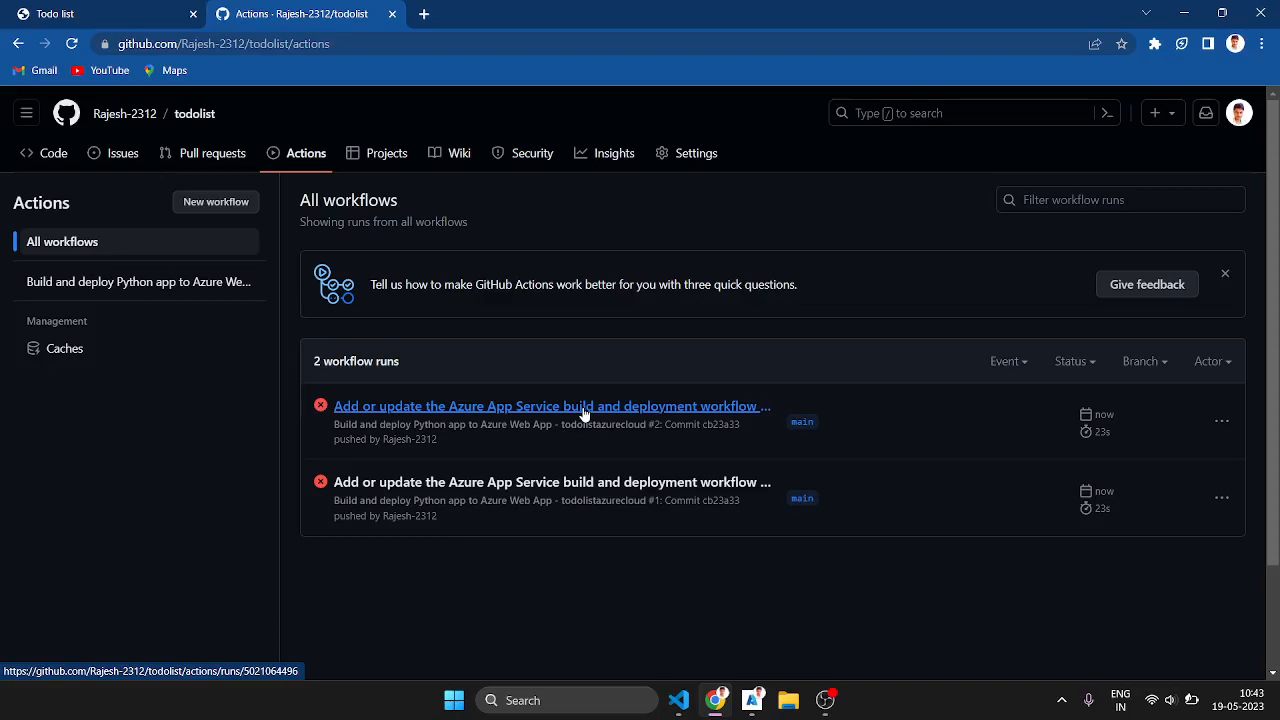
left_click(585, 410)
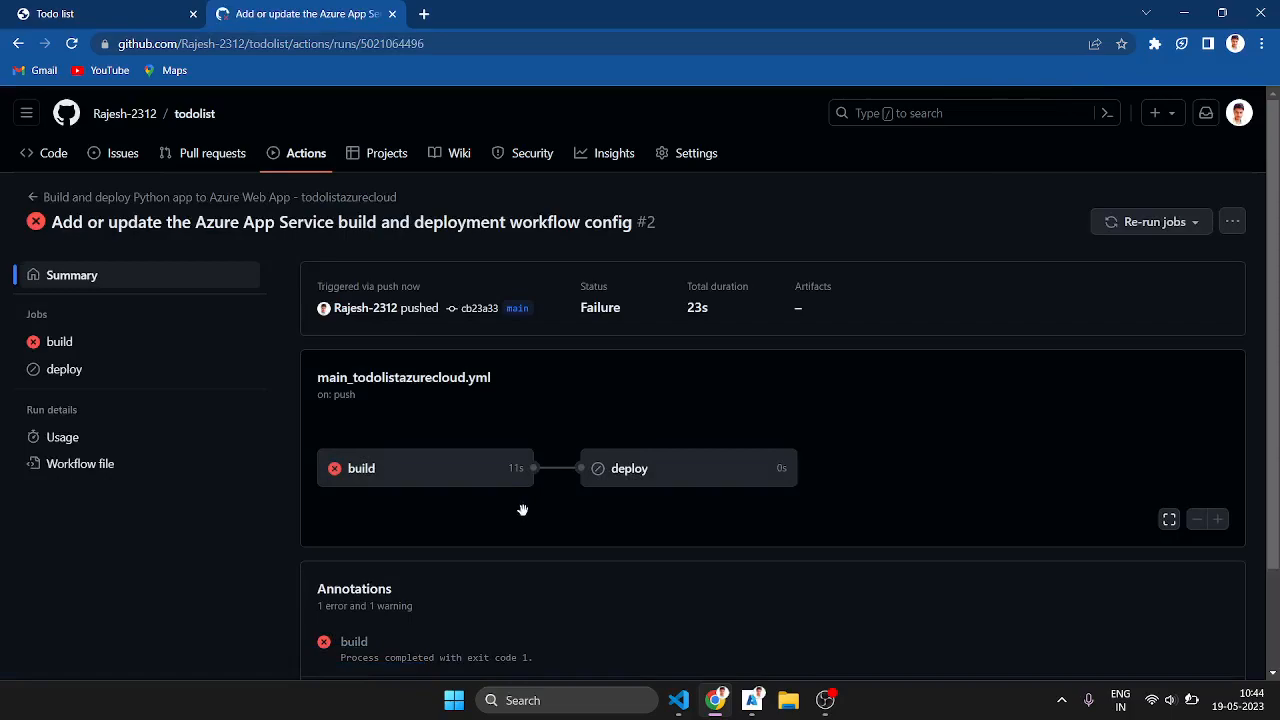
left_click(480, 478)
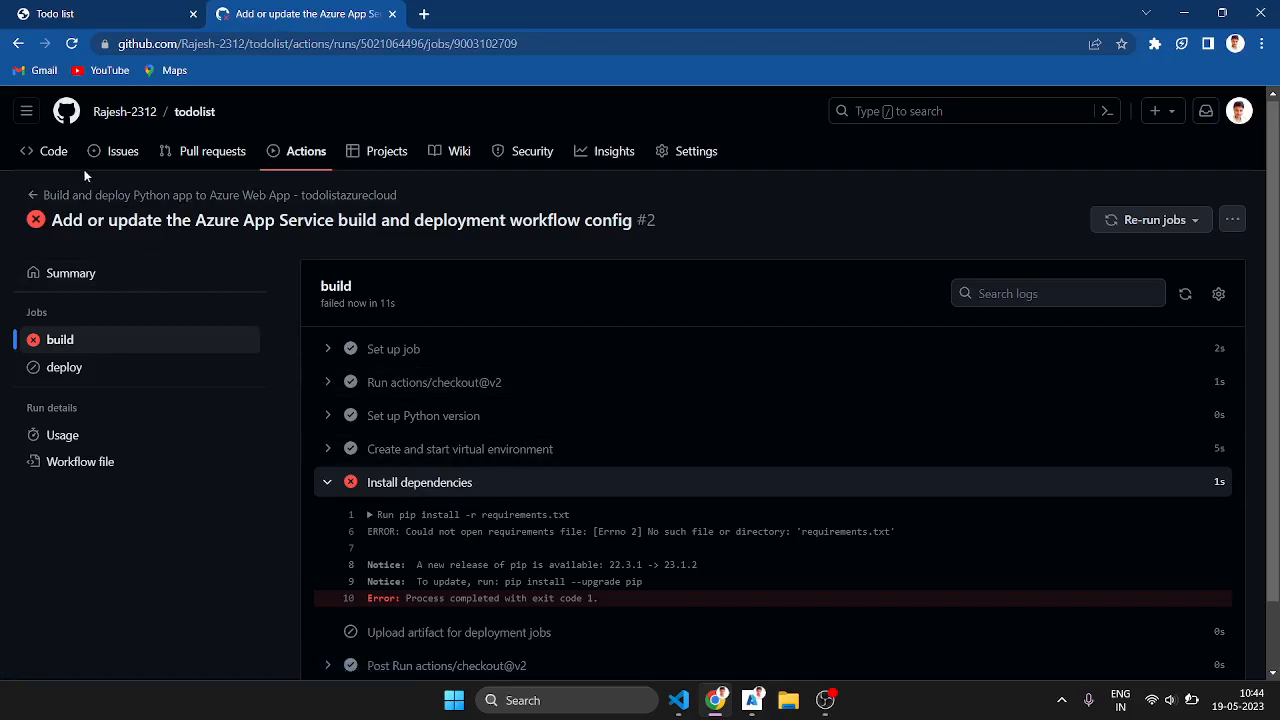
Step: Check the repository's file list and the local project folder in Visual Studio Code for a requirements.txt file
left_click(57, 158)
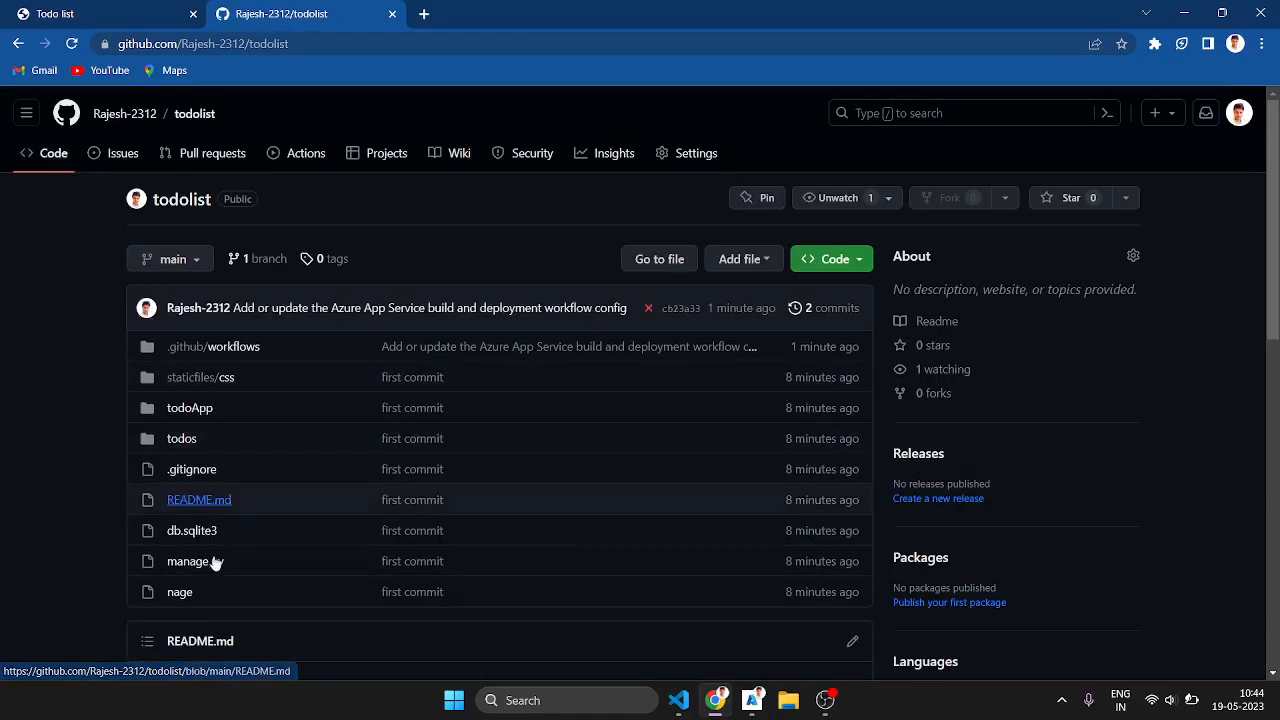
scroll(208, 522, "down", 1)
scroll(207, 523, "down", 1)
scroll(207, 523, "up", 1)
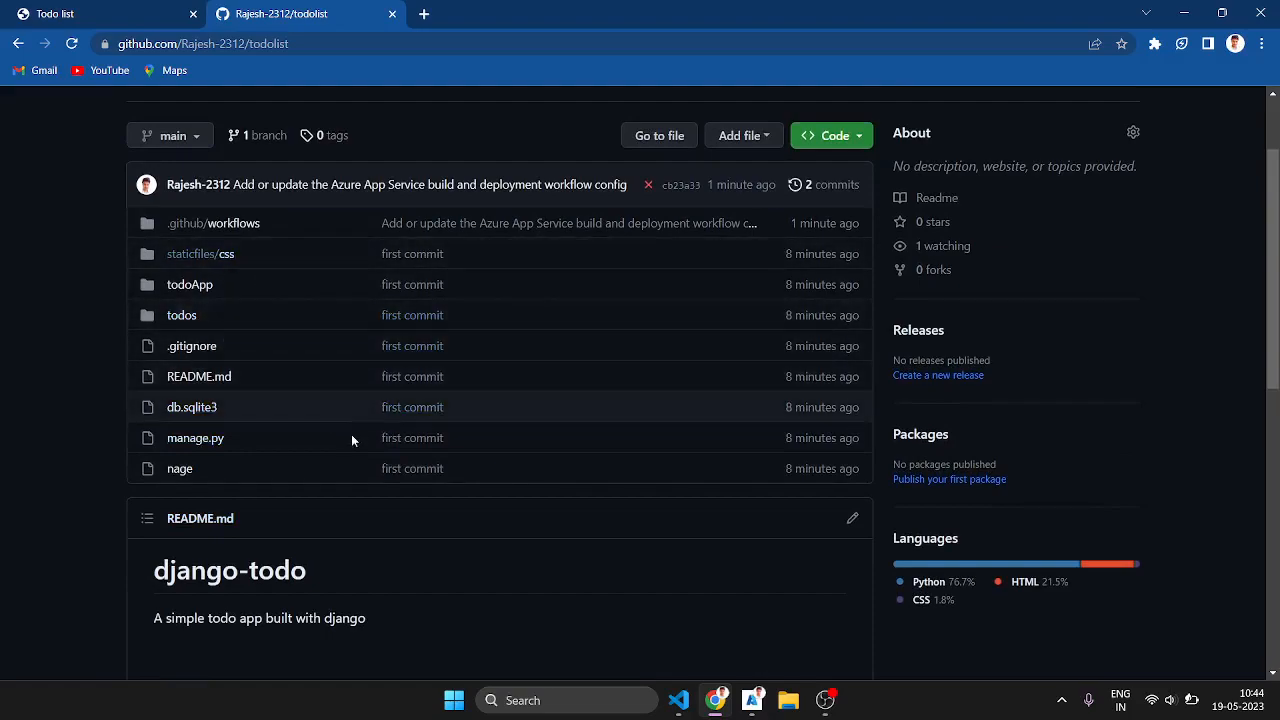
left_click(678, 700)
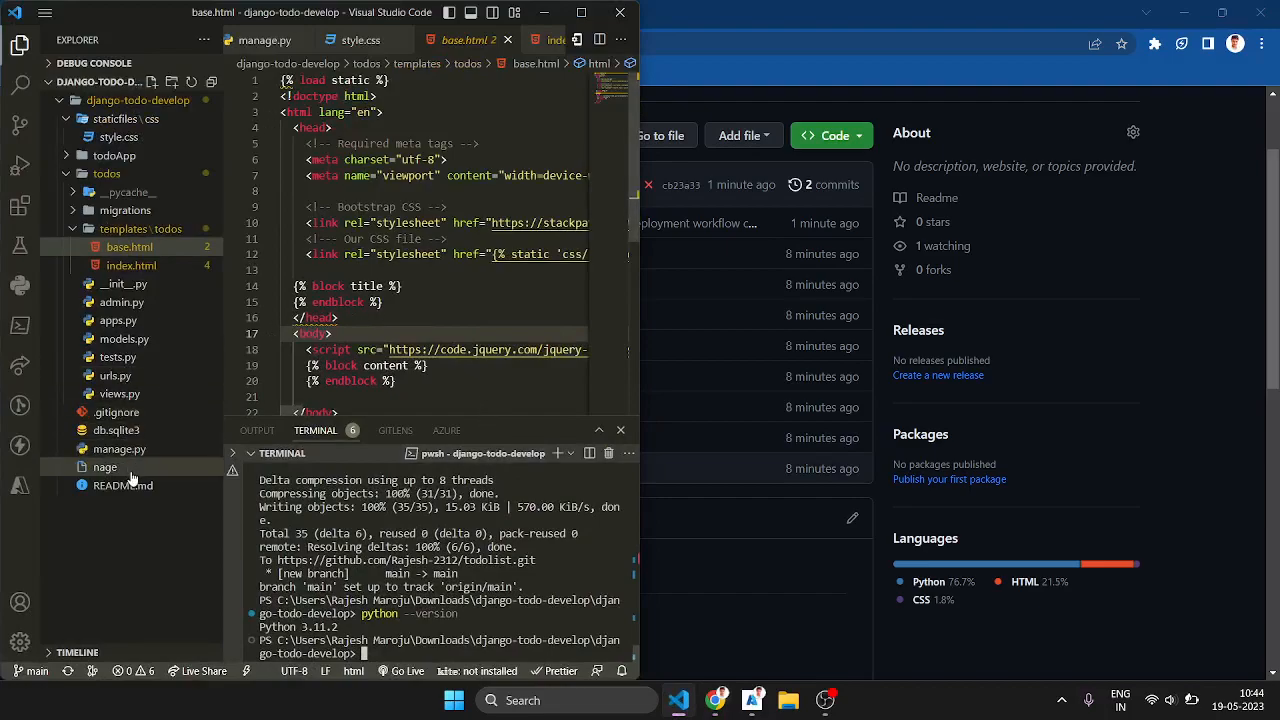
left_click(141, 103)
left_click(141, 103)
left_click(130, 121)
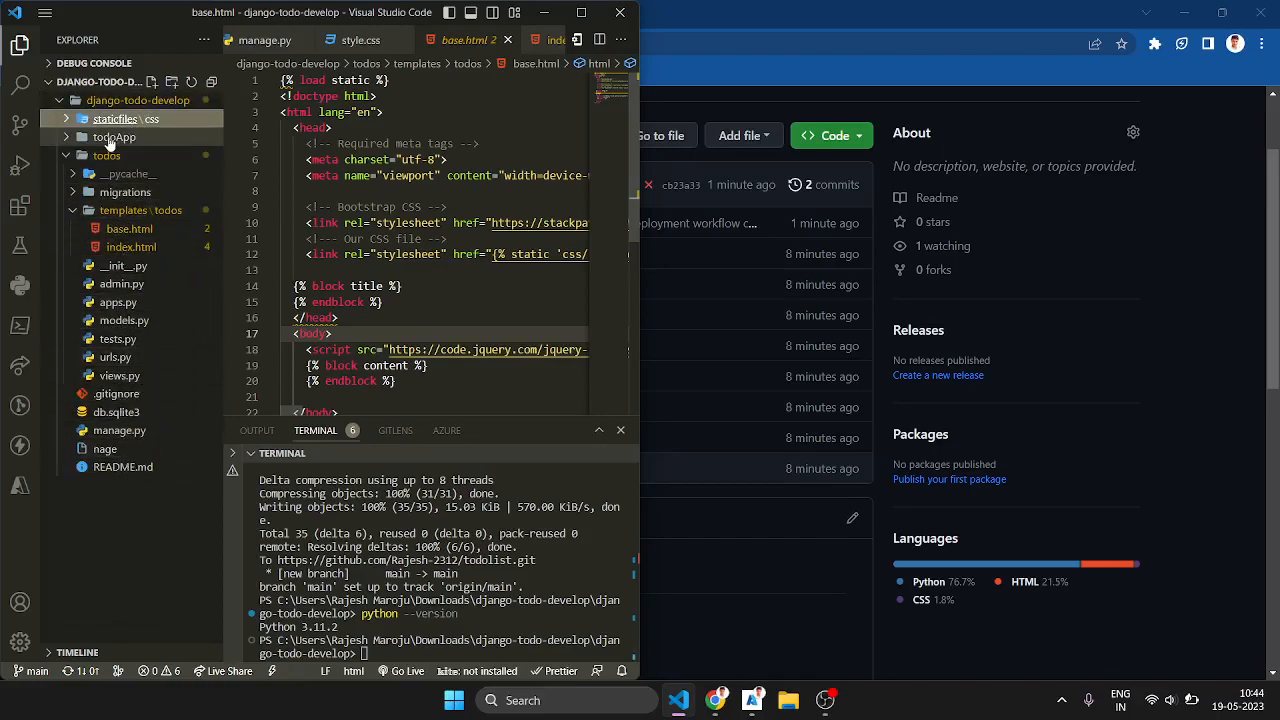
left_click(107, 156)
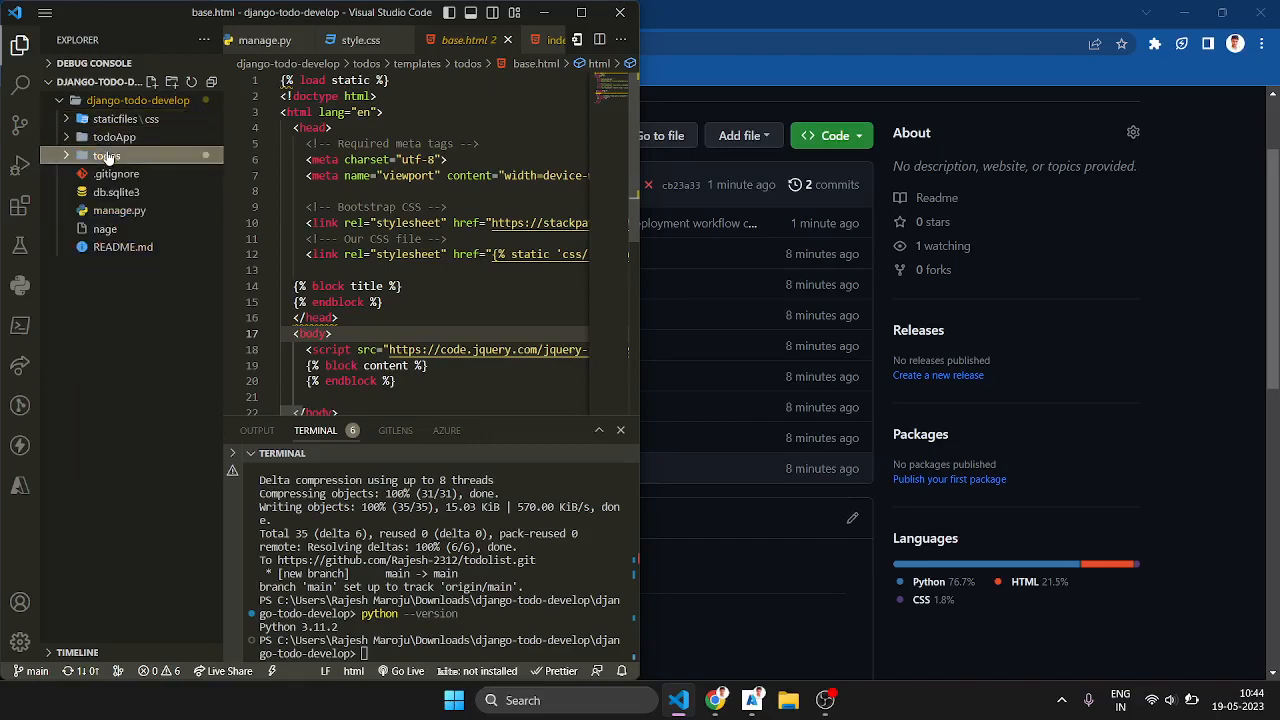
left_click(115, 281)
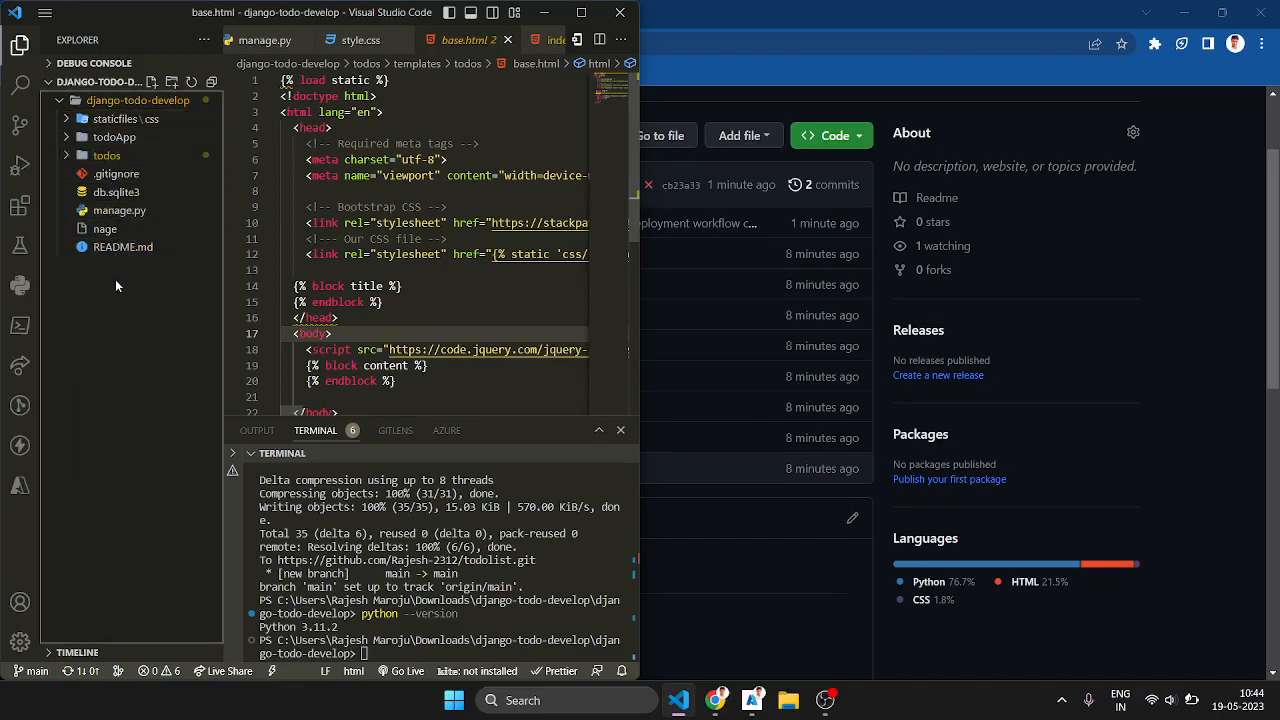
Step: Try to check the installed Django version by running django --version in the terminal
left_click(357, 550)
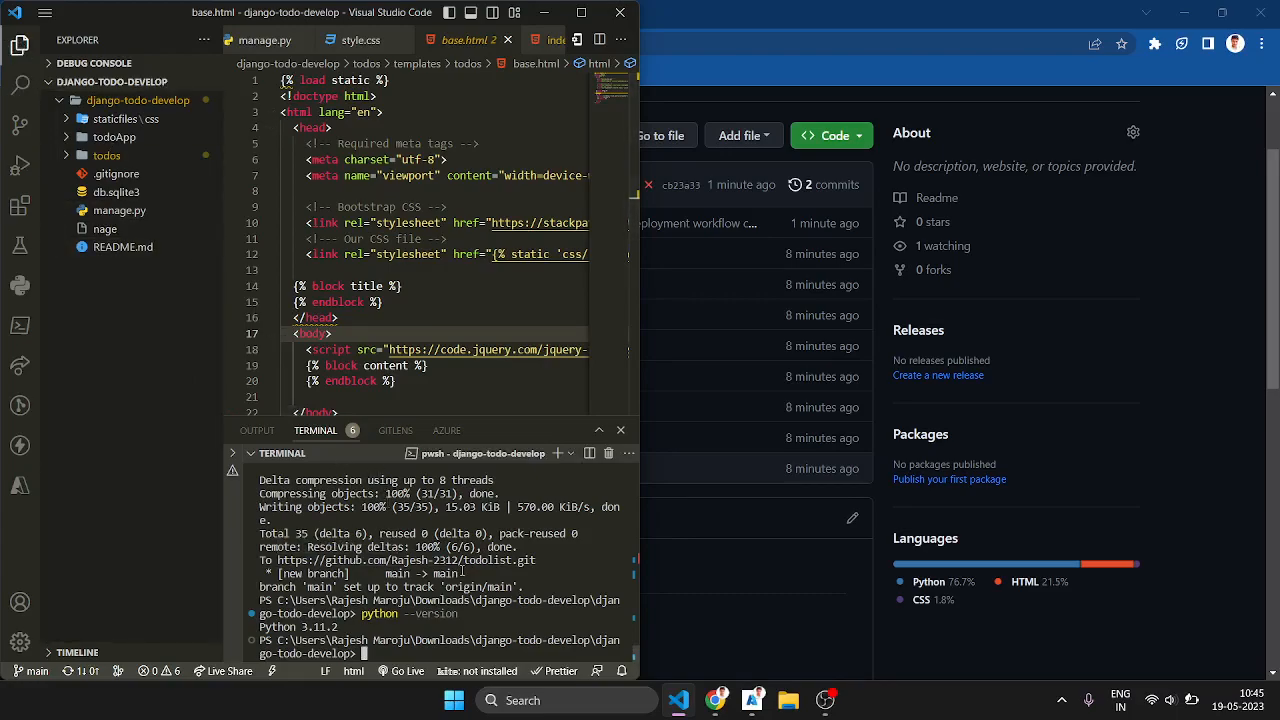
type("django--version")
key("Left")
key("Left")
key("Left")
key("Left")
key("Left")
key("Left")
key("Left")
key("Left")
key("Left")
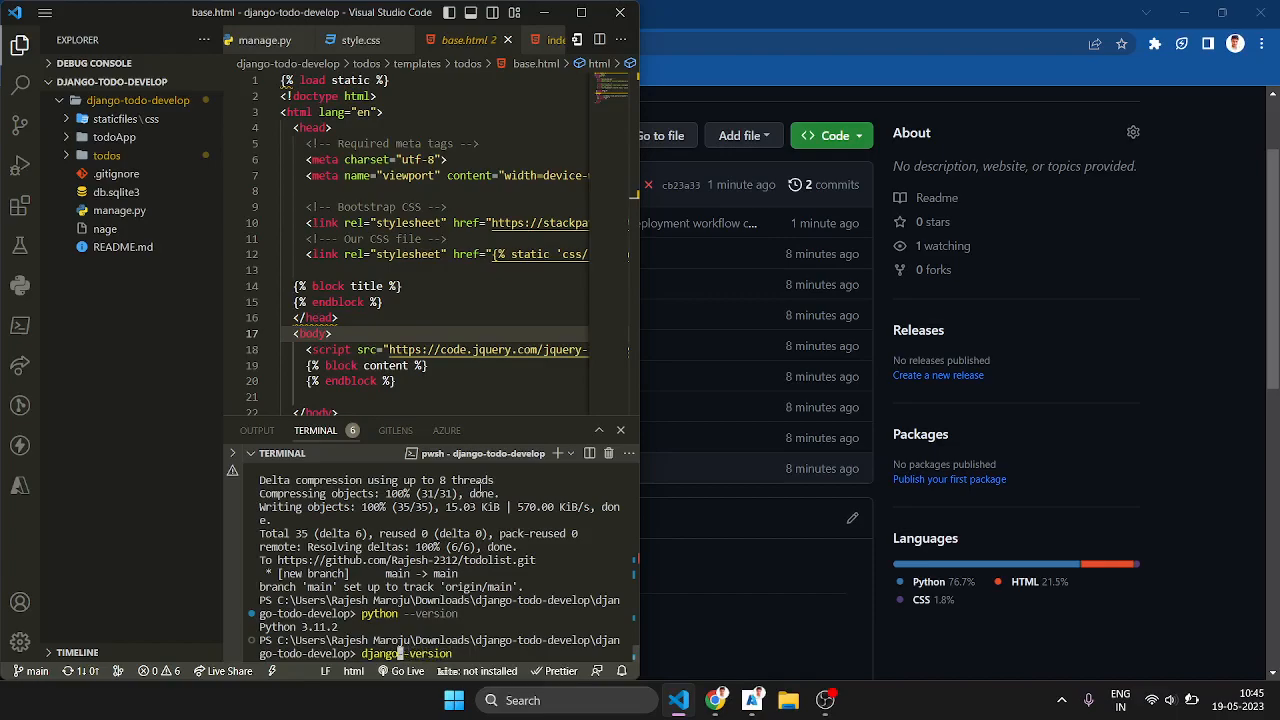
key("Return")
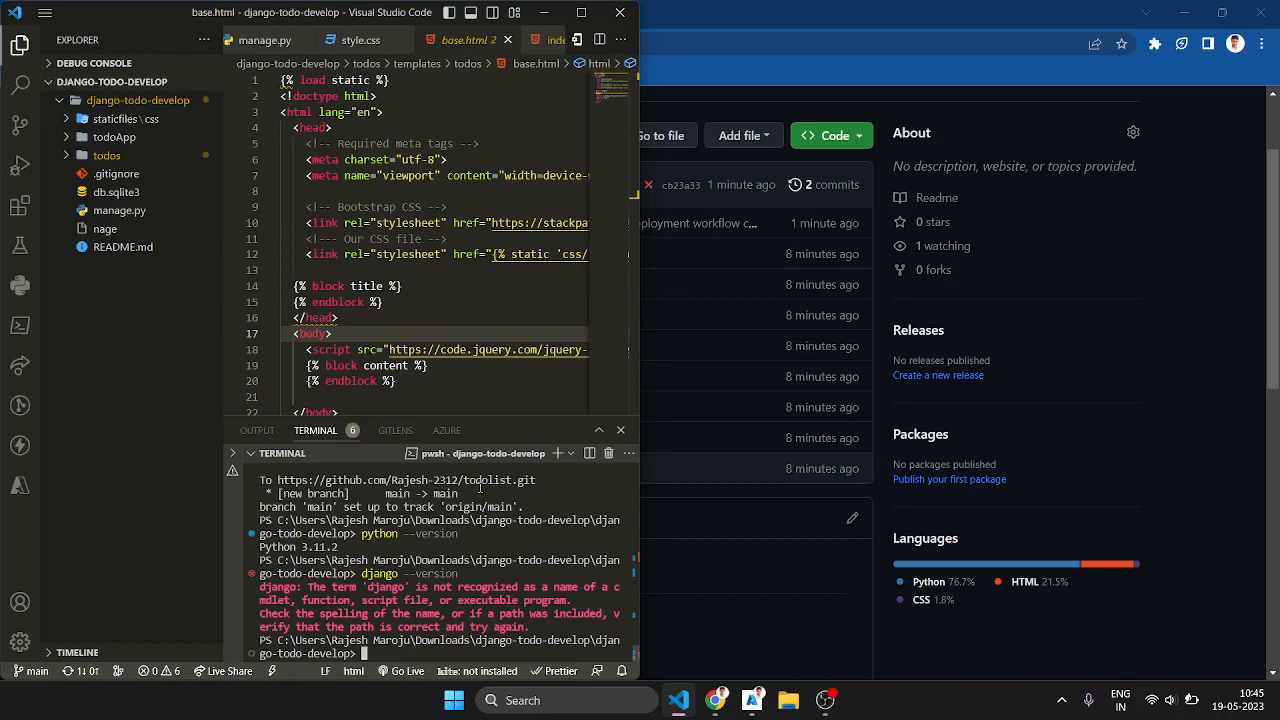
left_click(121, 104)
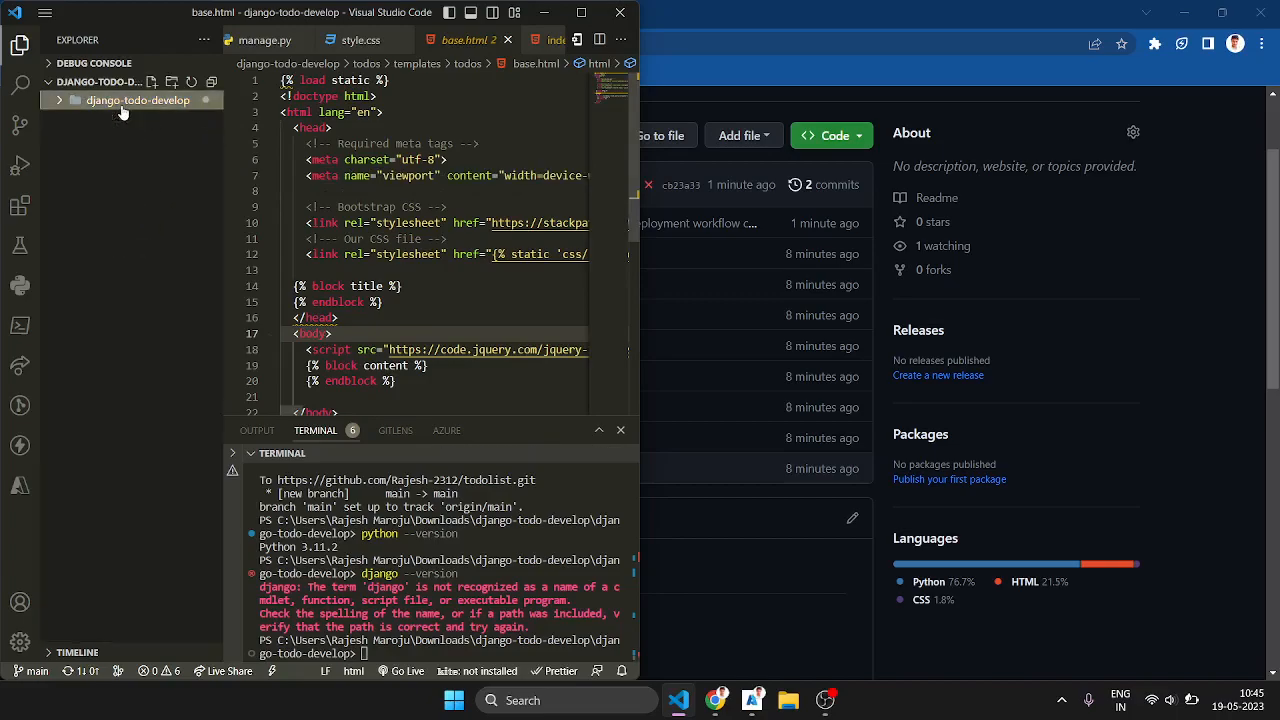
left_click(120, 106)
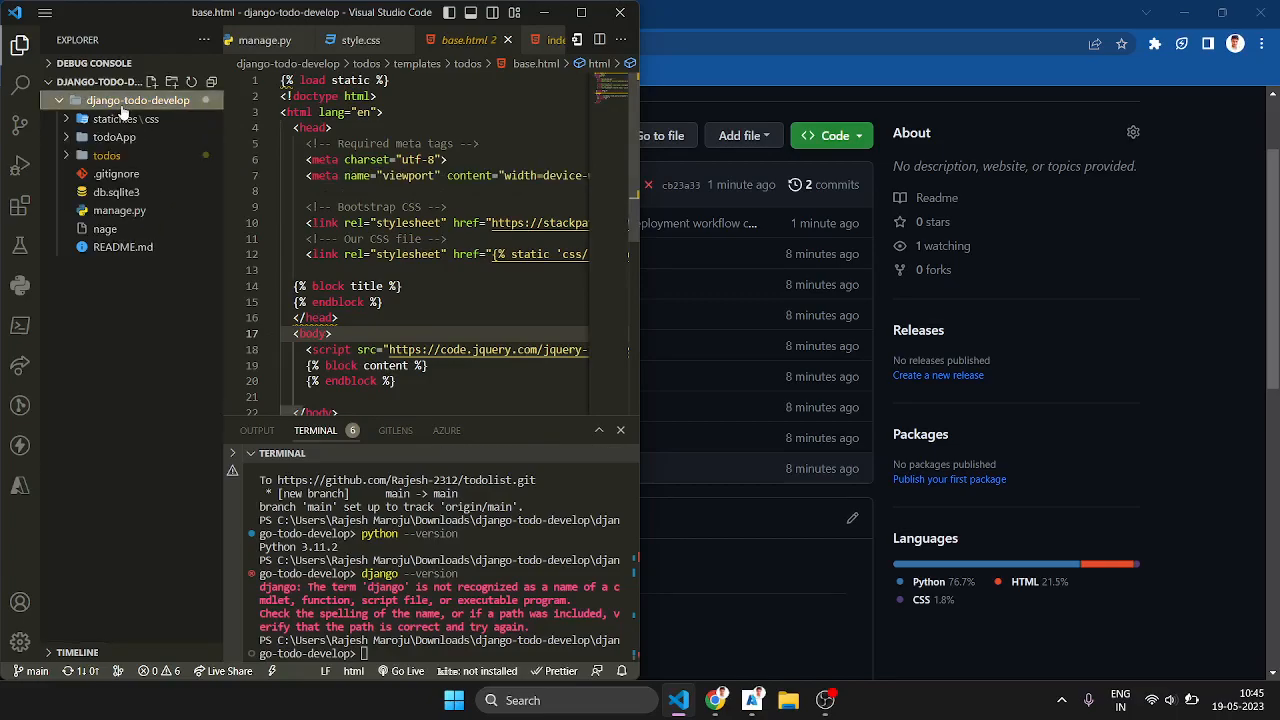
Step: Return to the GitHub repository in Chrome, create an empty requirements.txt file, and commit it directly to the main branch
left_click(543, 12)
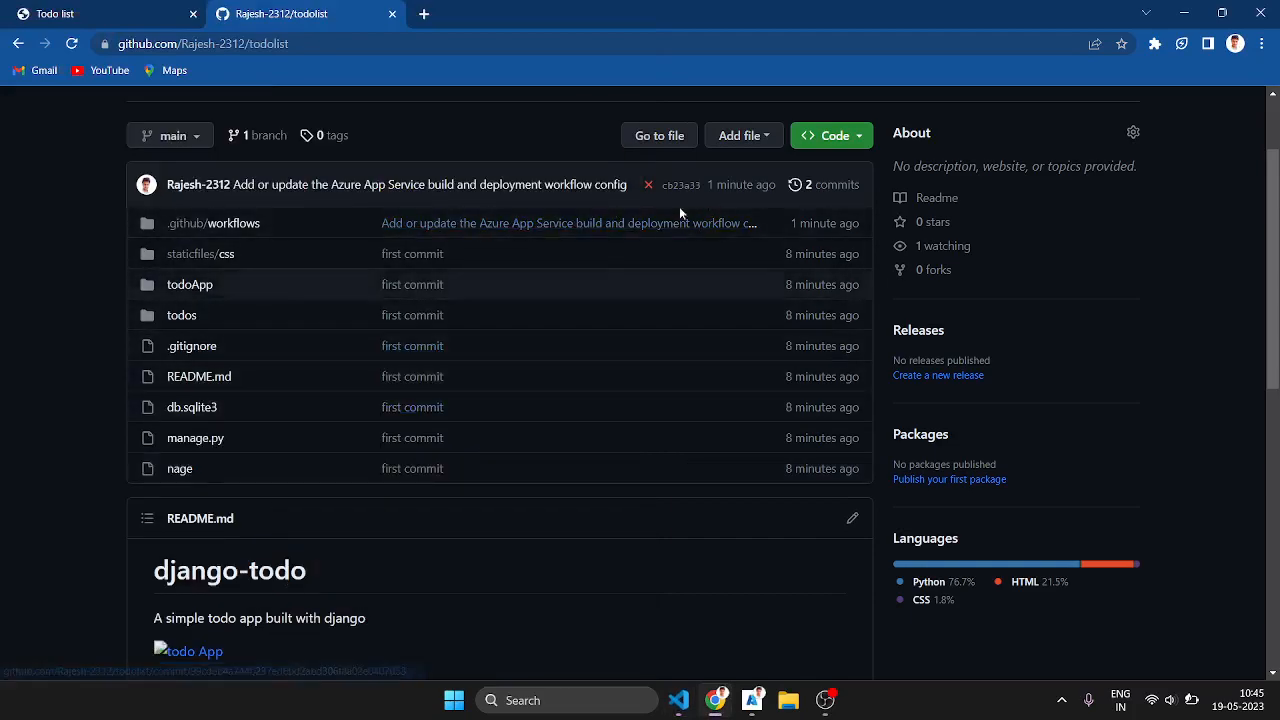
left_click(659, 136)
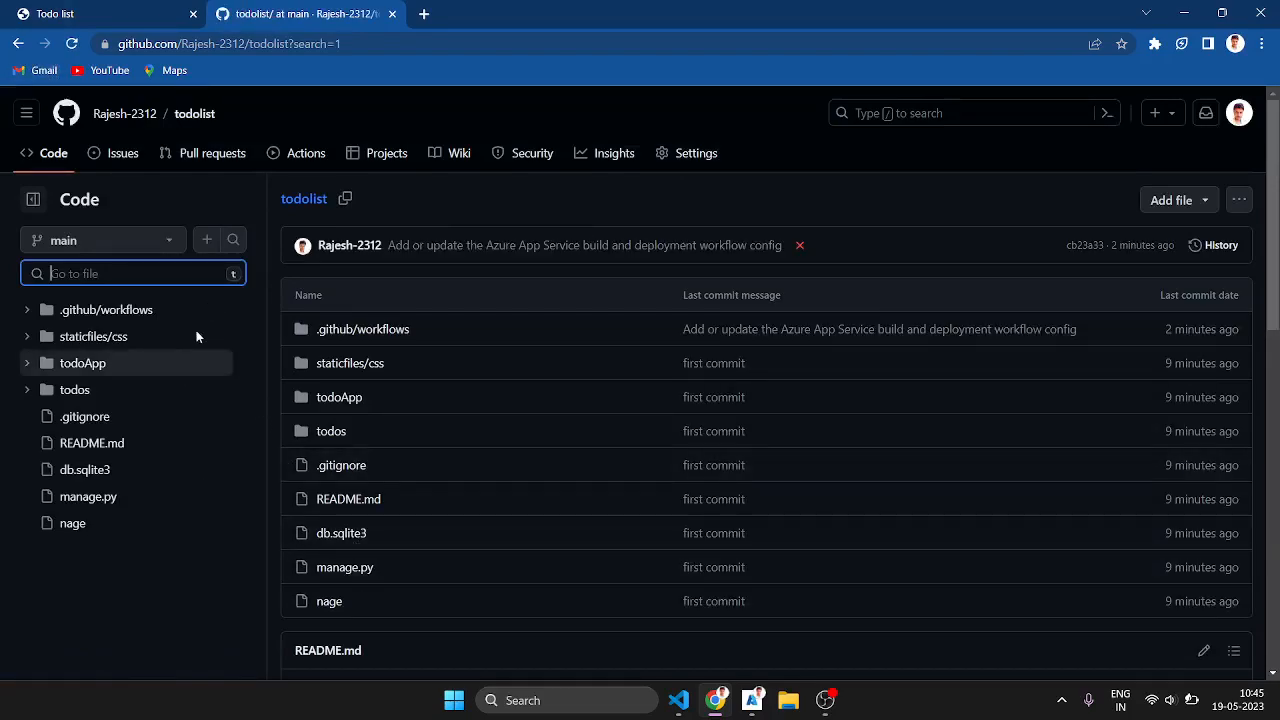
left_click(1150, 202)
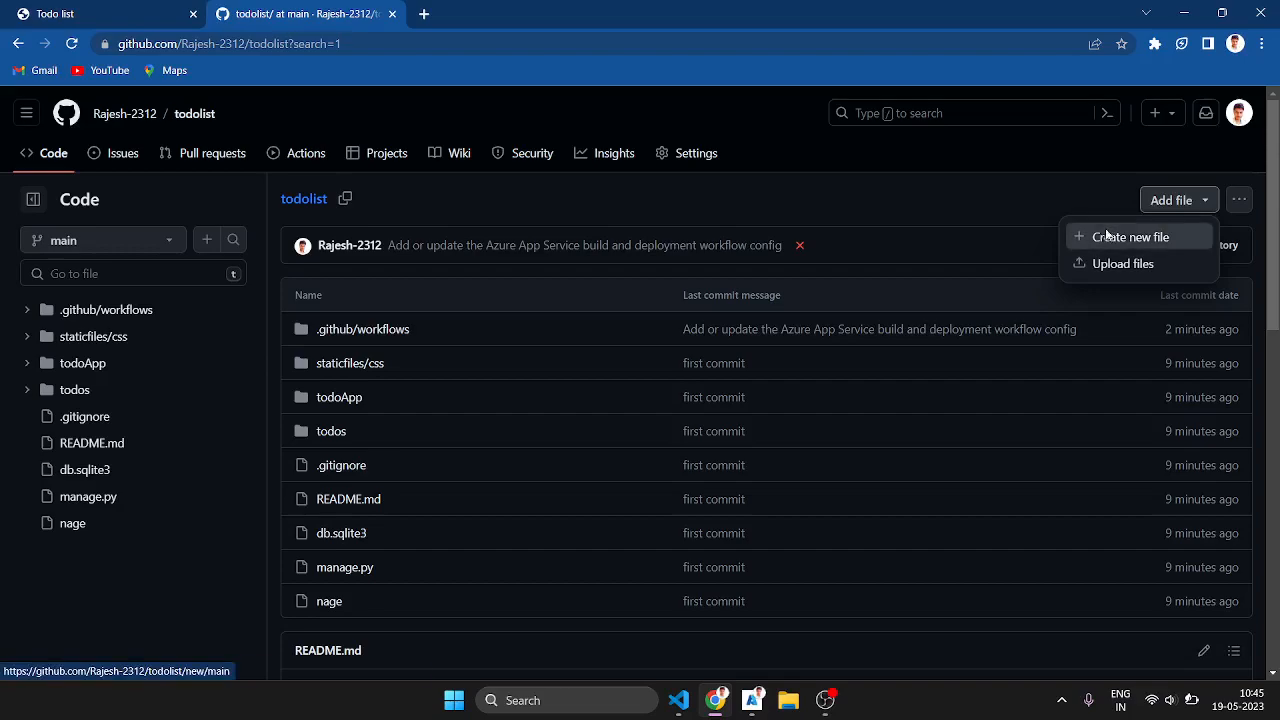
left_click(1106, 236)
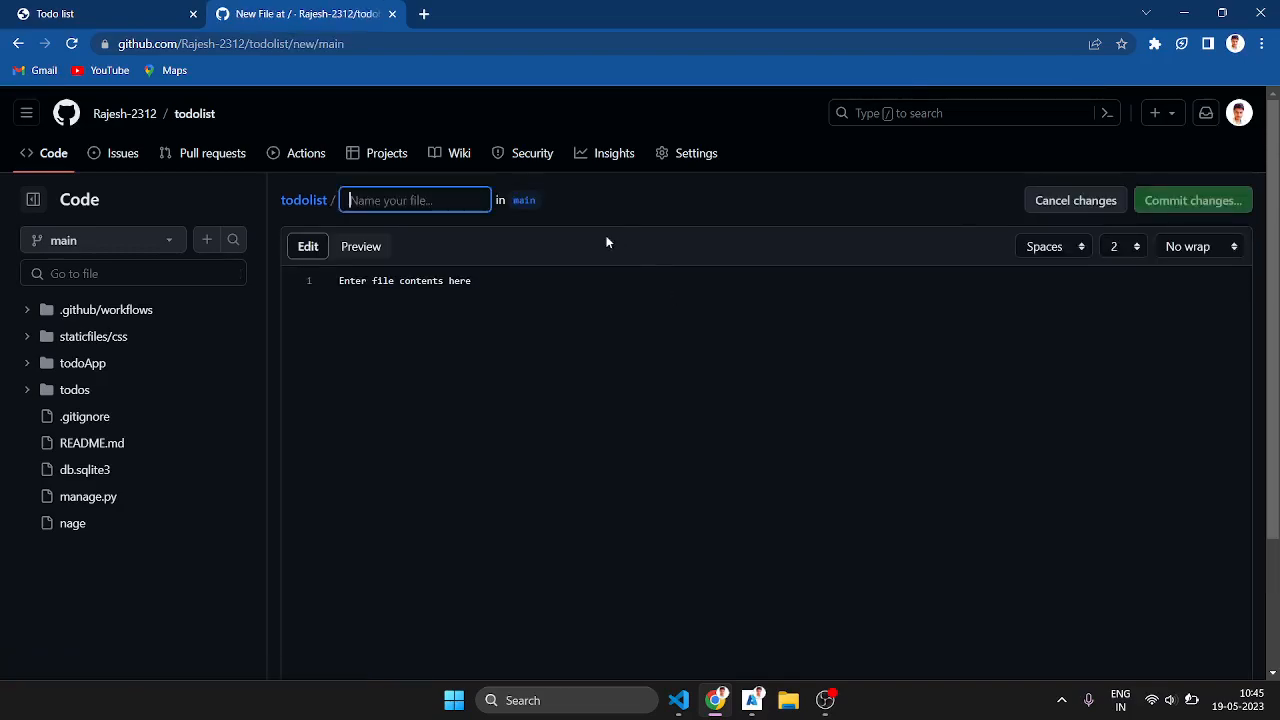
type("requiremen")
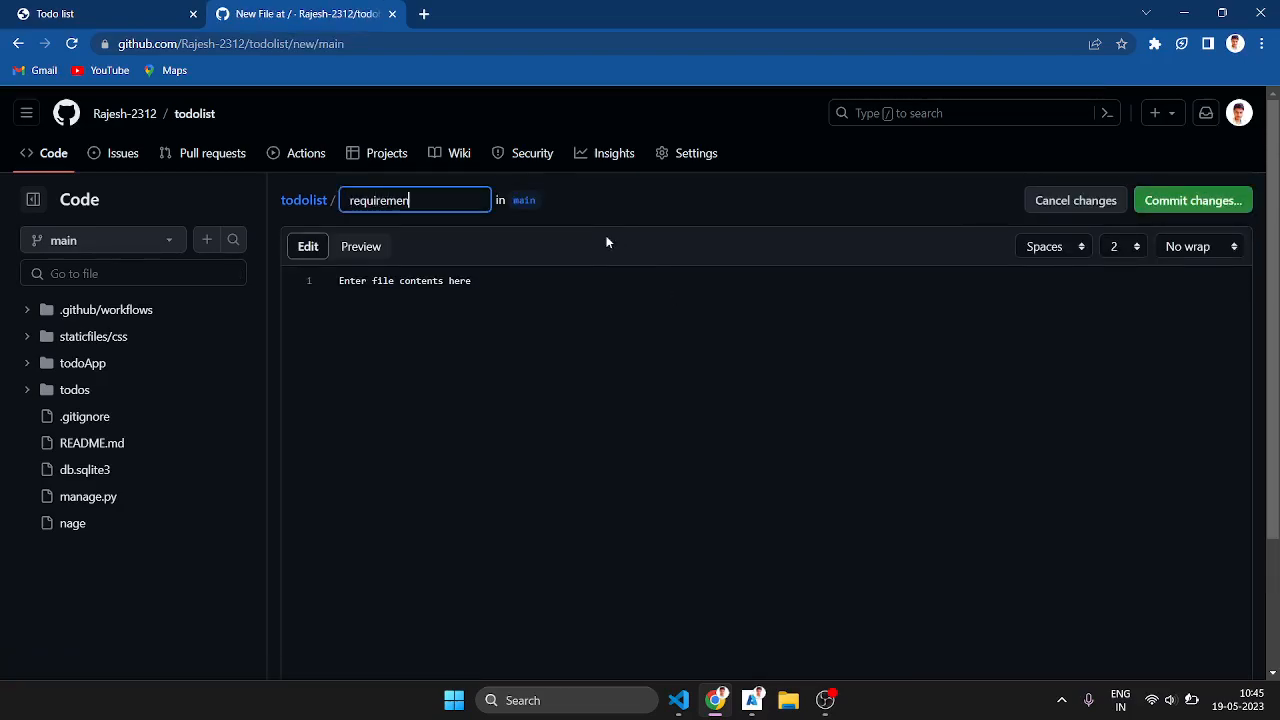
type("ts.txt")
left_click(548, 305)
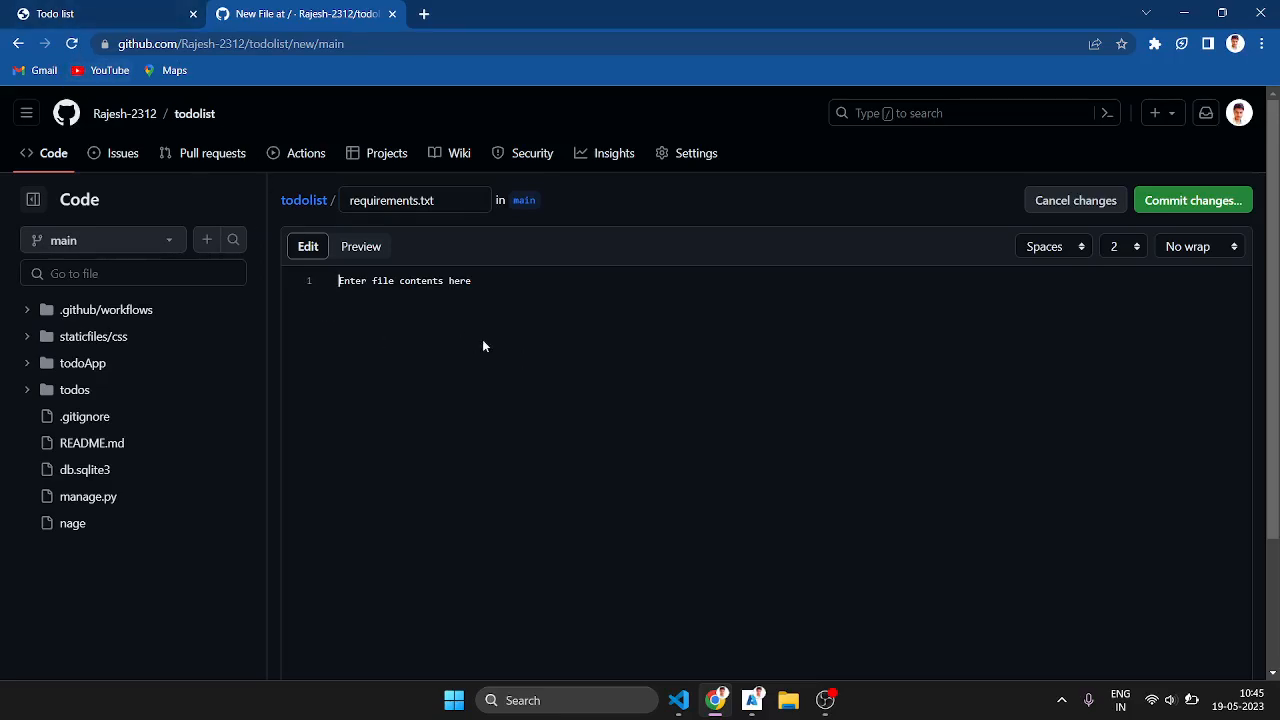
left_click(1193, 201)
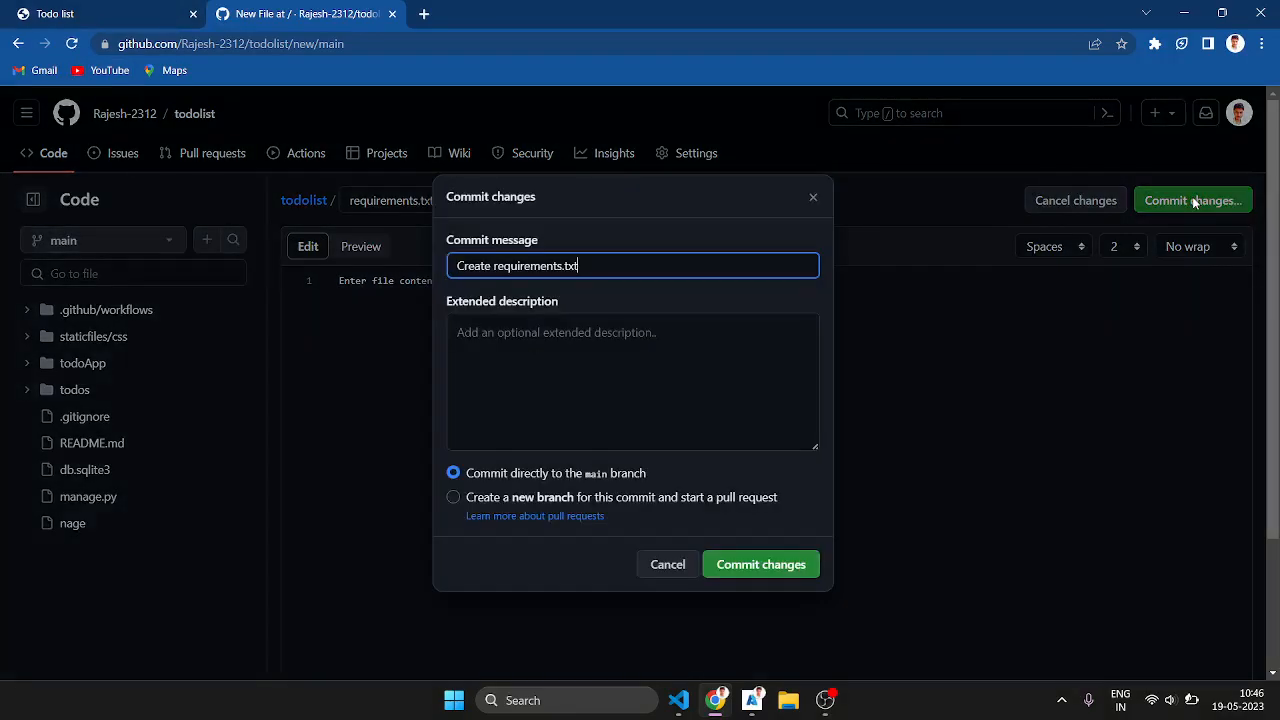
left_click(812, 565)
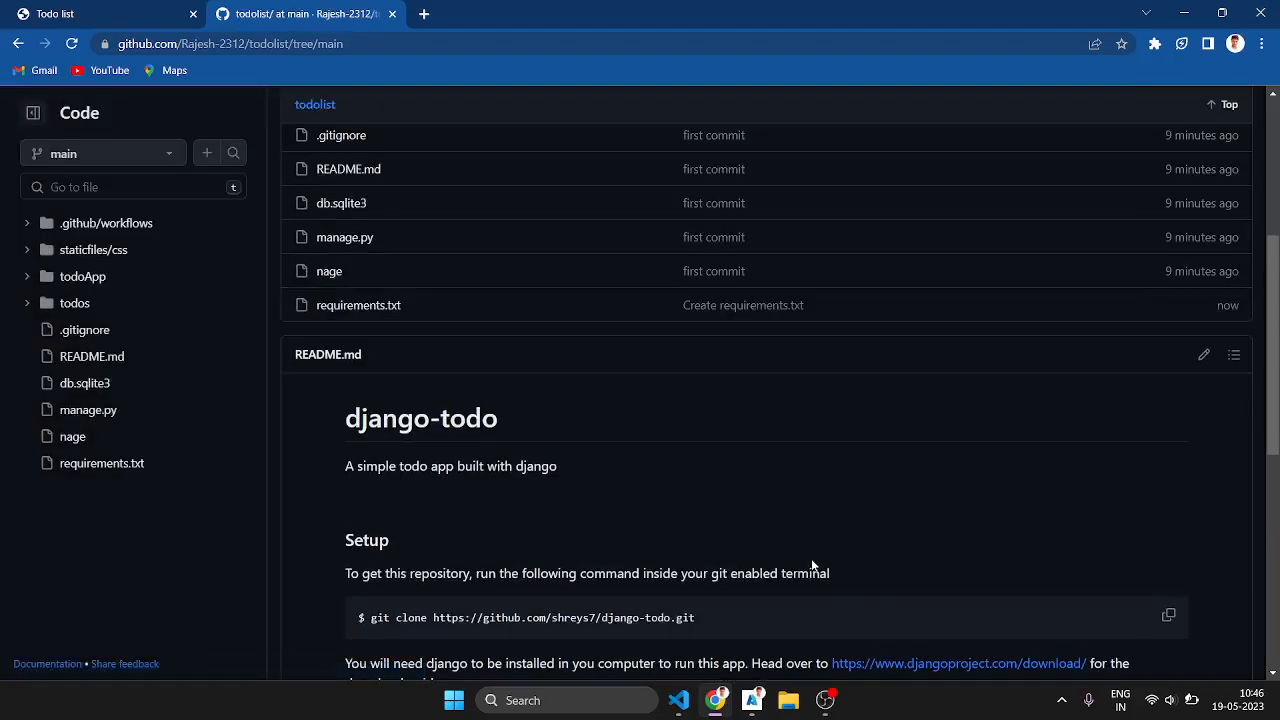
Step: Look through the README's setup instructions on the repository page
scroll(811, 562, "down", 6)
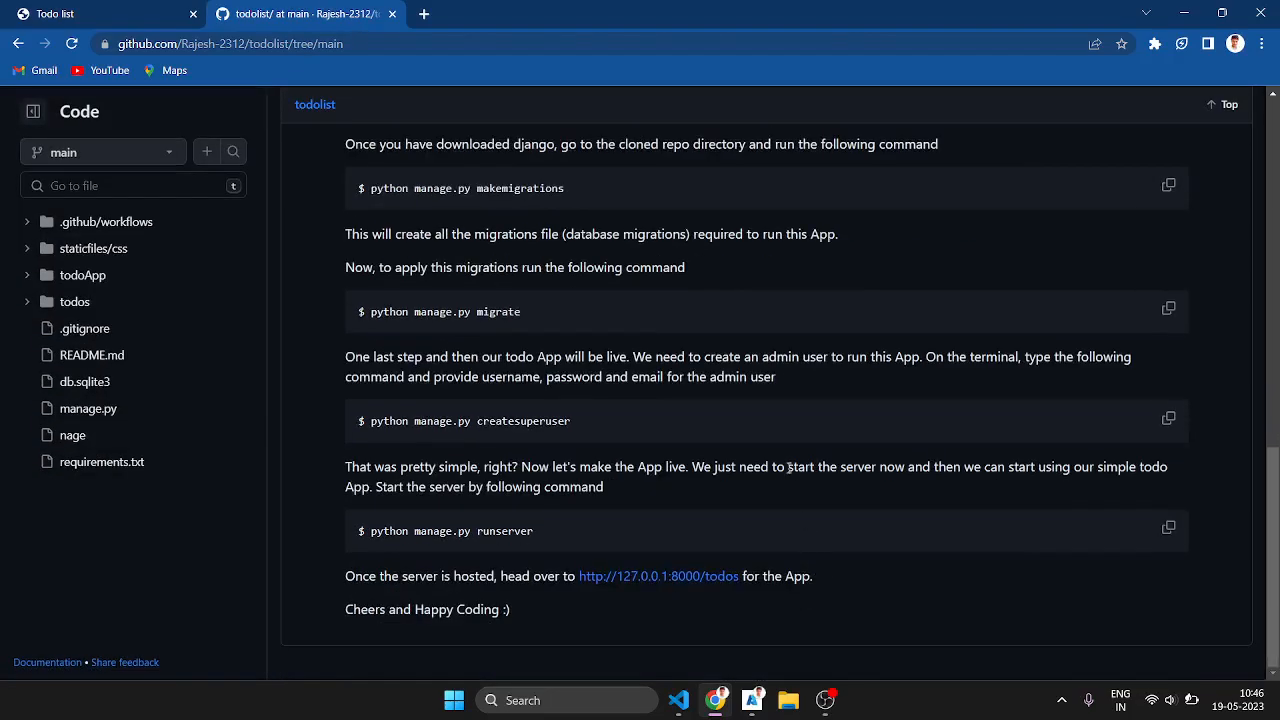
scroll(789, 468, "up", 3)
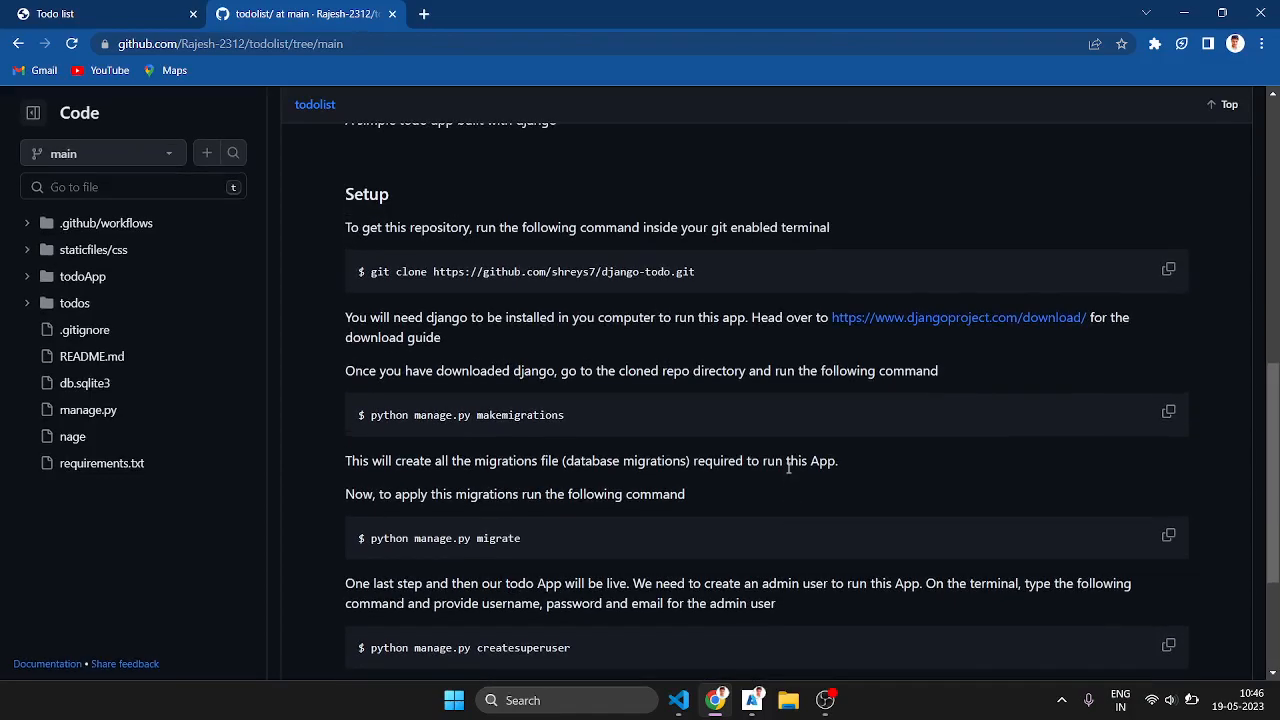
scroll(788, 468, "down", 3)
scroll(788, 468, "up", 3)
scroll(787, 466, "up", 6)
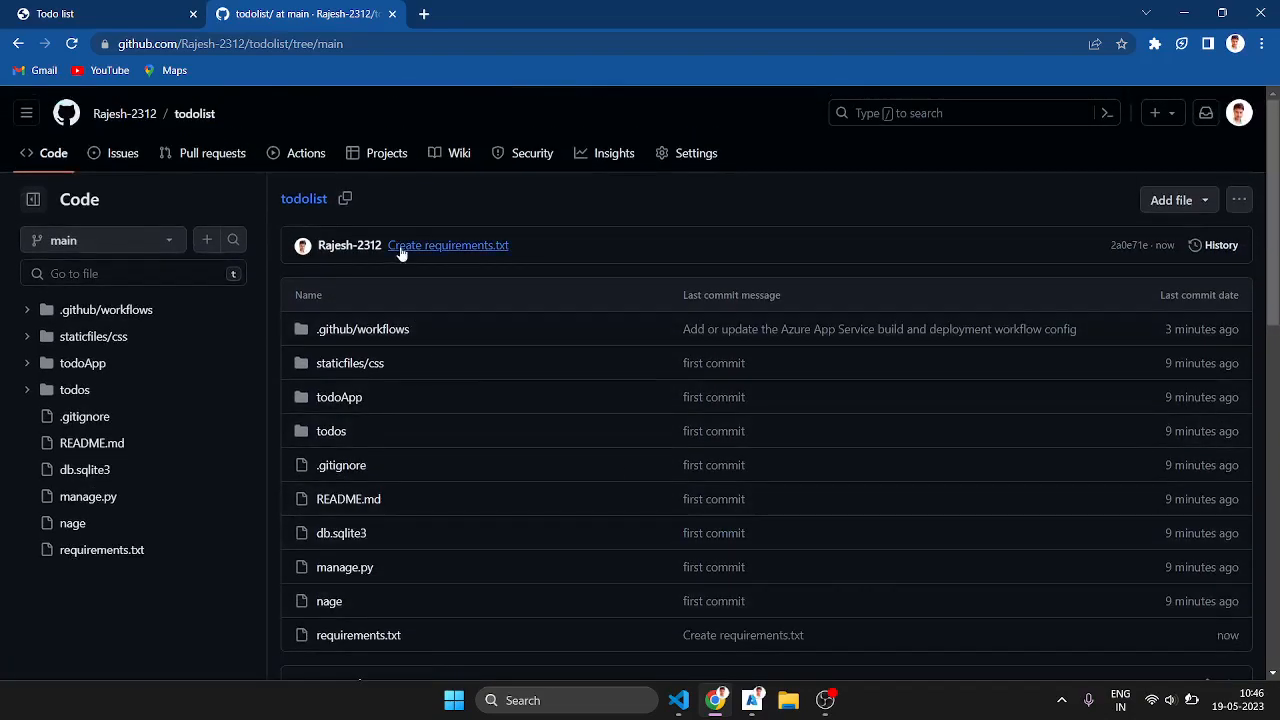
Step: View the repository's workflow runs, and switch to the Azure portal to check the web app's deployment logs
left_click(270, 152)
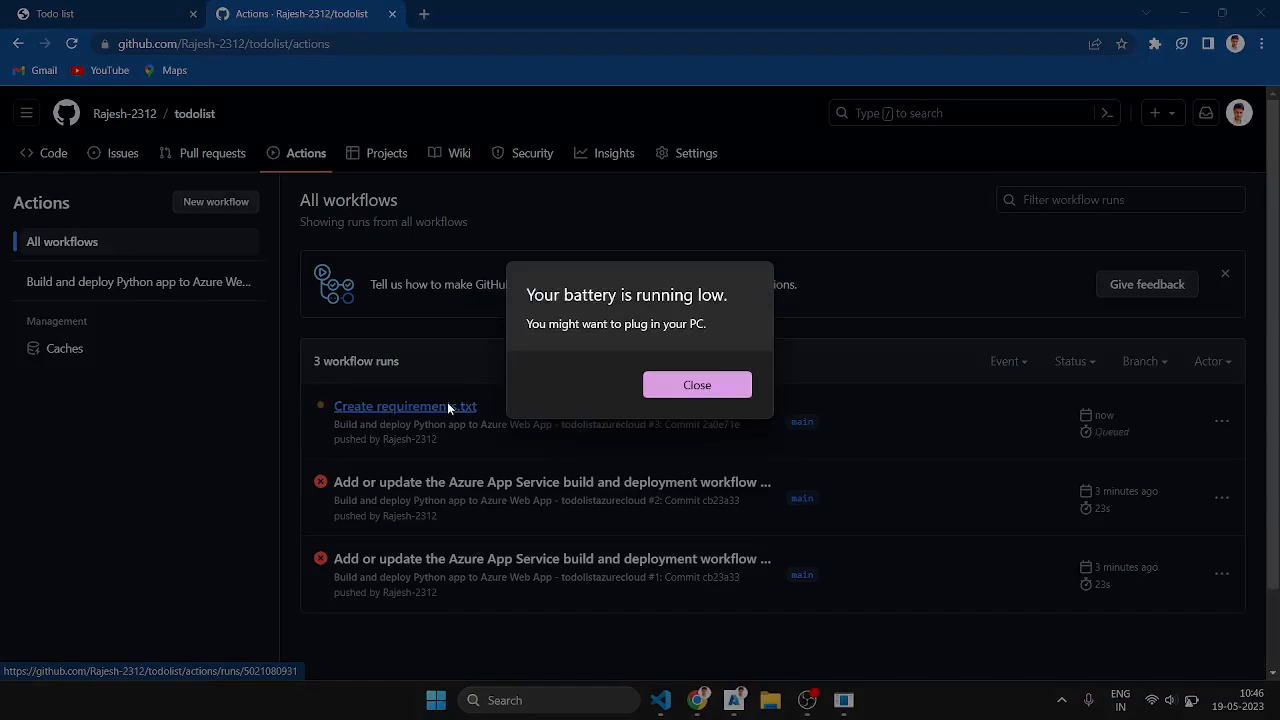
left_click(678, 389)
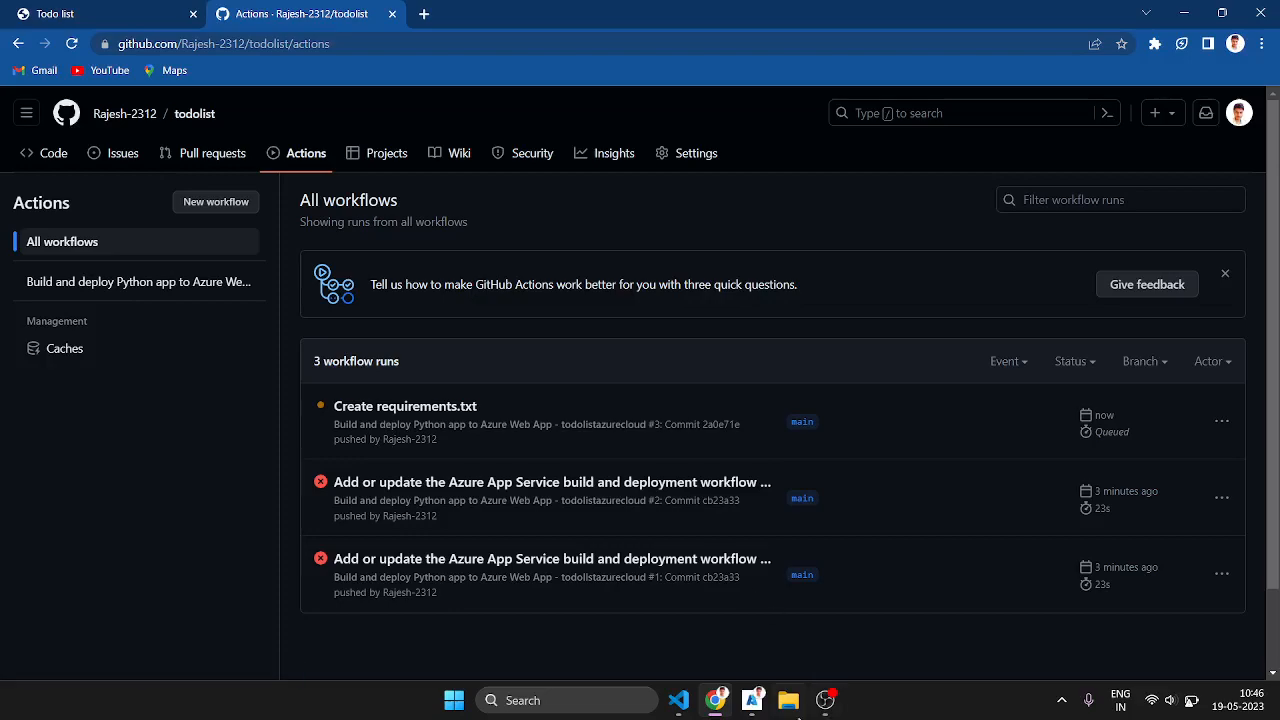
left_click(752, 702)
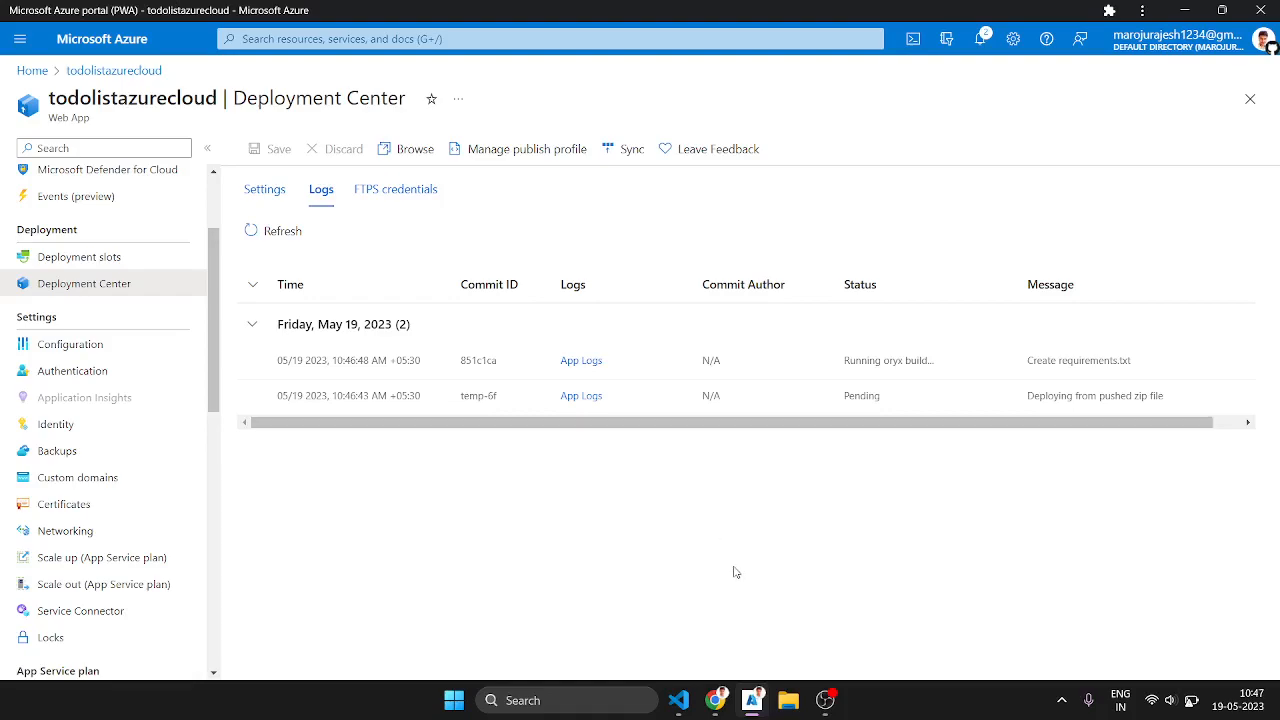
left_click(831, 706)
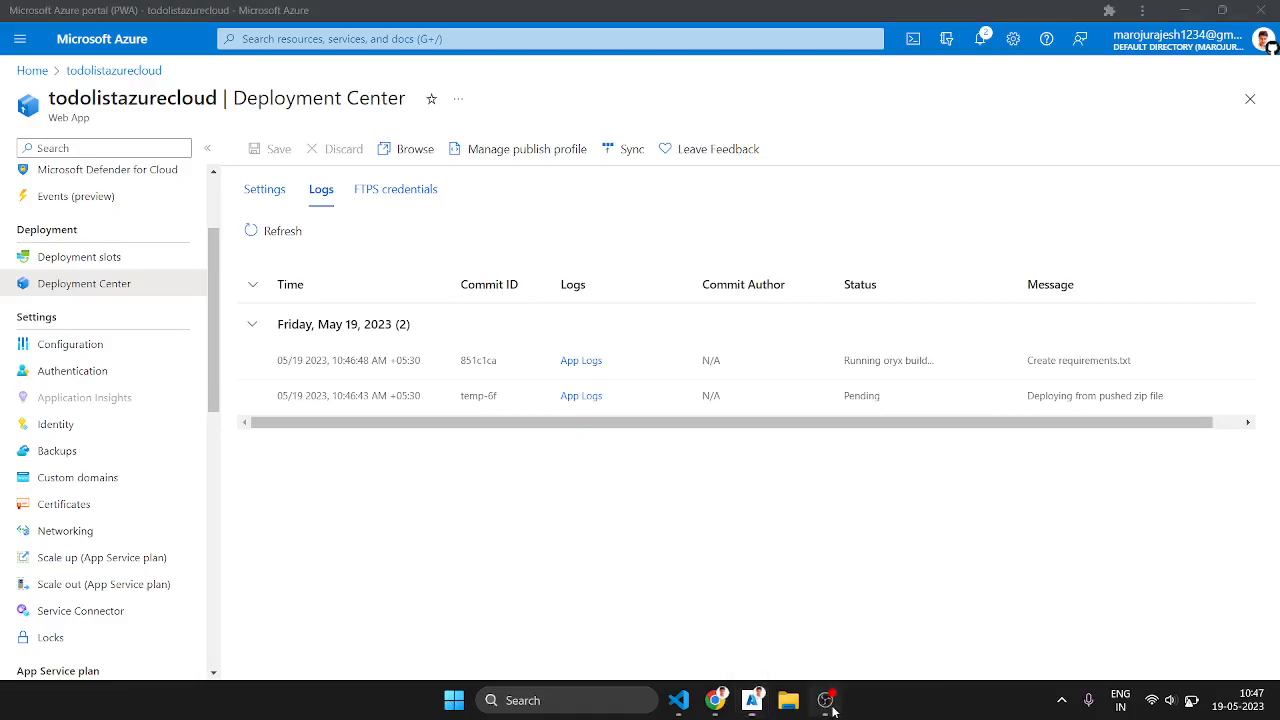